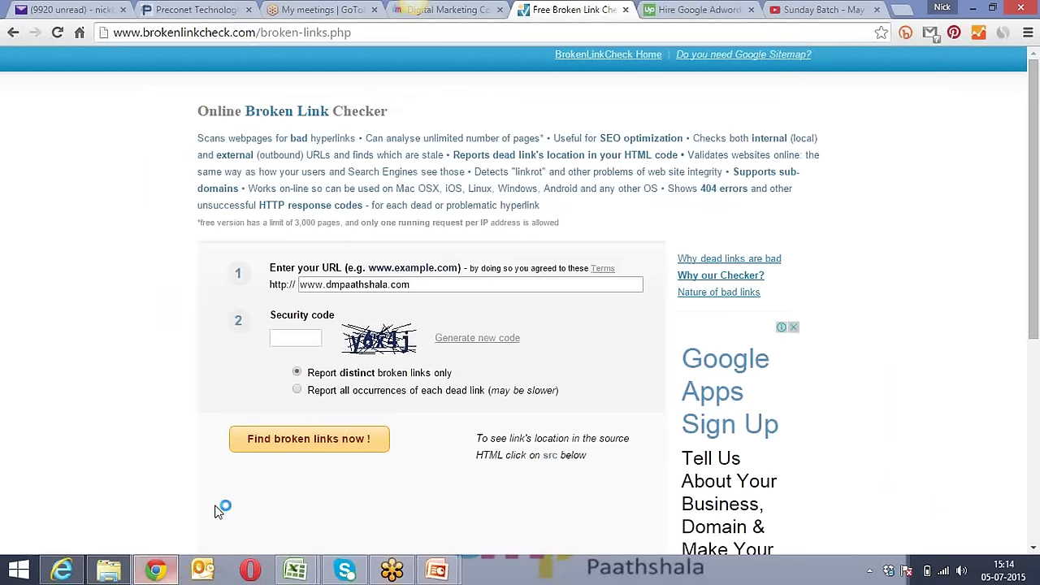
Step: Load yocreations.ca in the Broken Link Checker tab
click(544, 32)
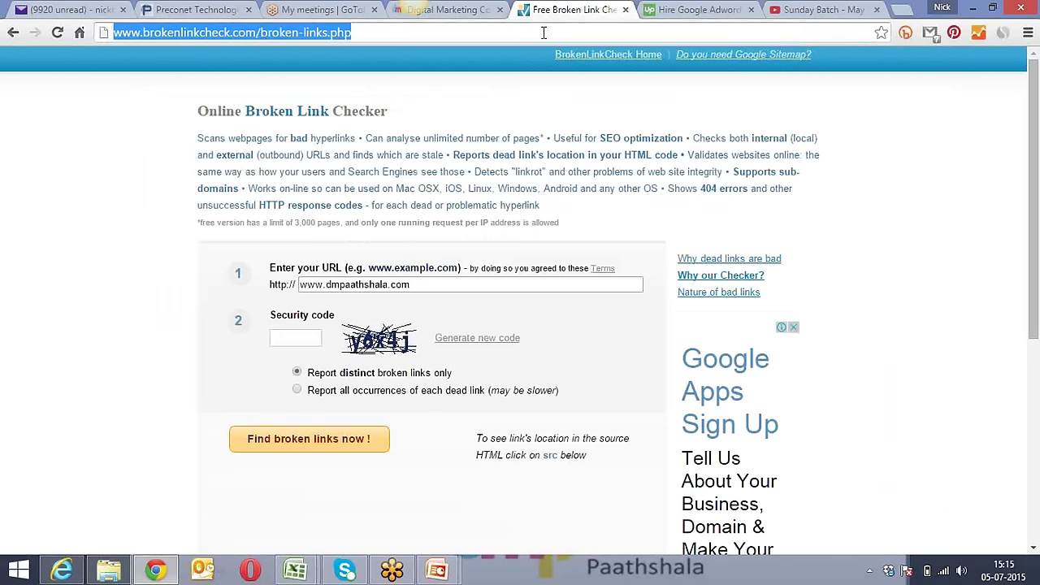
text(yo)
key(BackSpace)
key(BackSpace)
key(BackSpace)
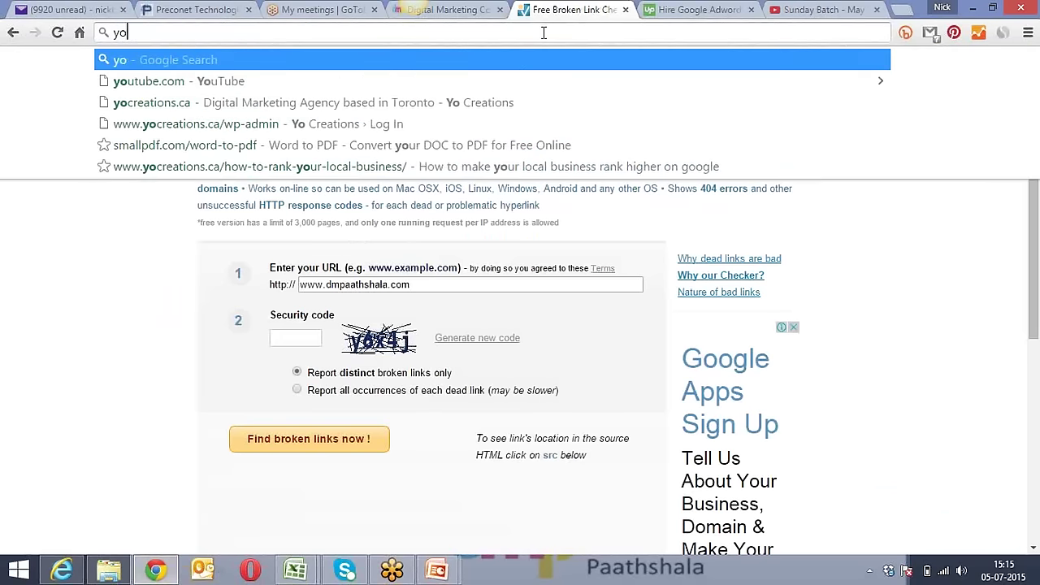
text(dmp)
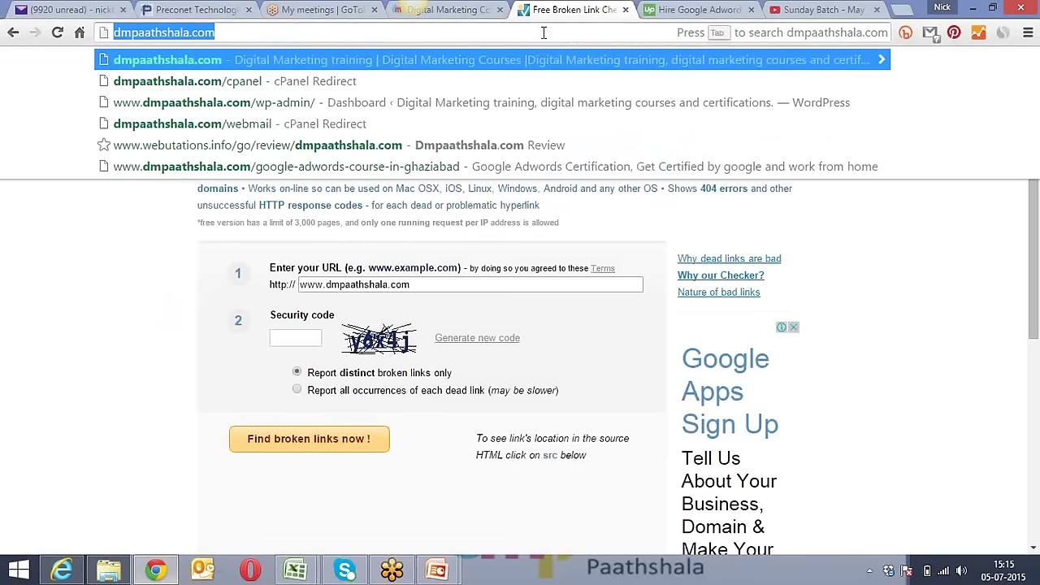
key(BackSpace)
key(BackSpace)
key(BackSpace)
key(BackSpace)
text(yocre)
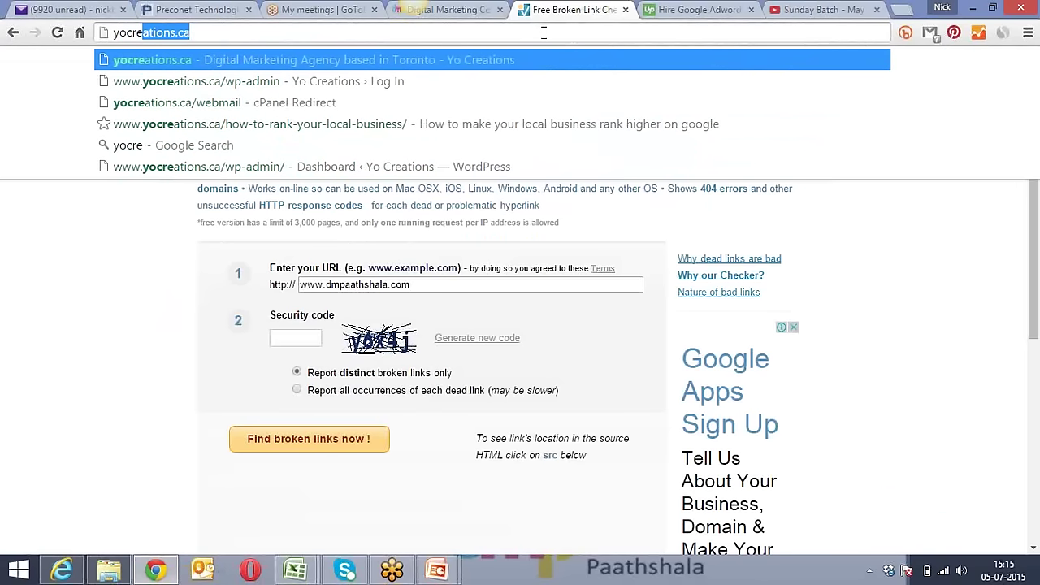
key(Right)
key(Return)
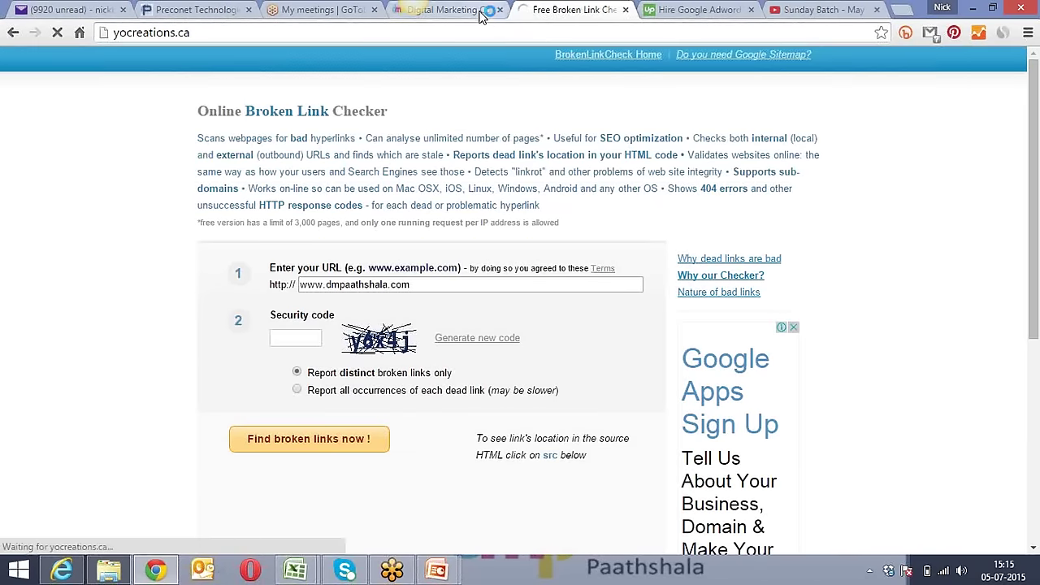
Step: Close the Digital Marketing Course, Hire Google Adwords, My meetings and Preconet tabs
click(482, 11)
click(501, 10)
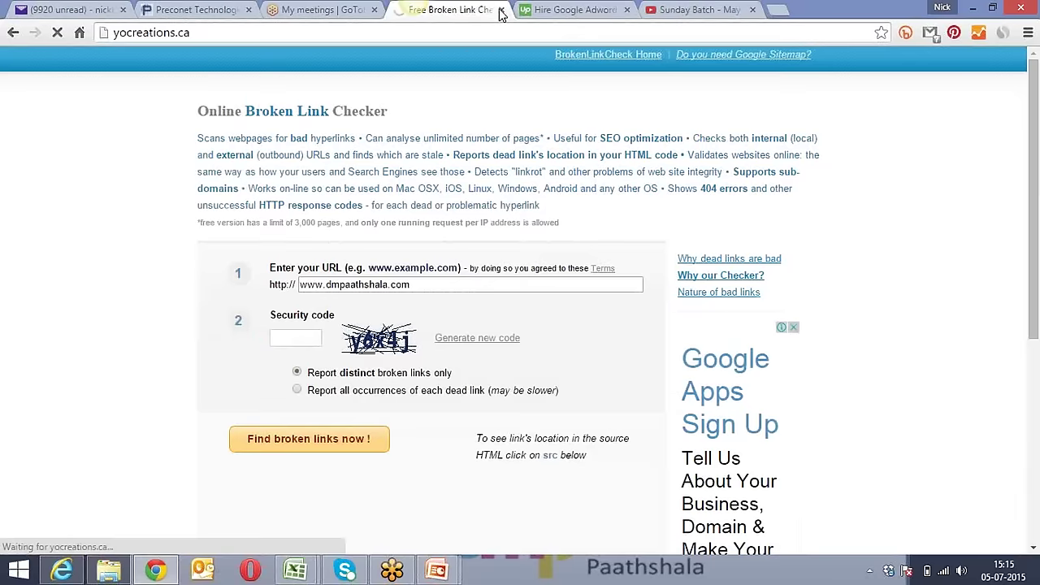
click(561, 10)
click(625, 12)
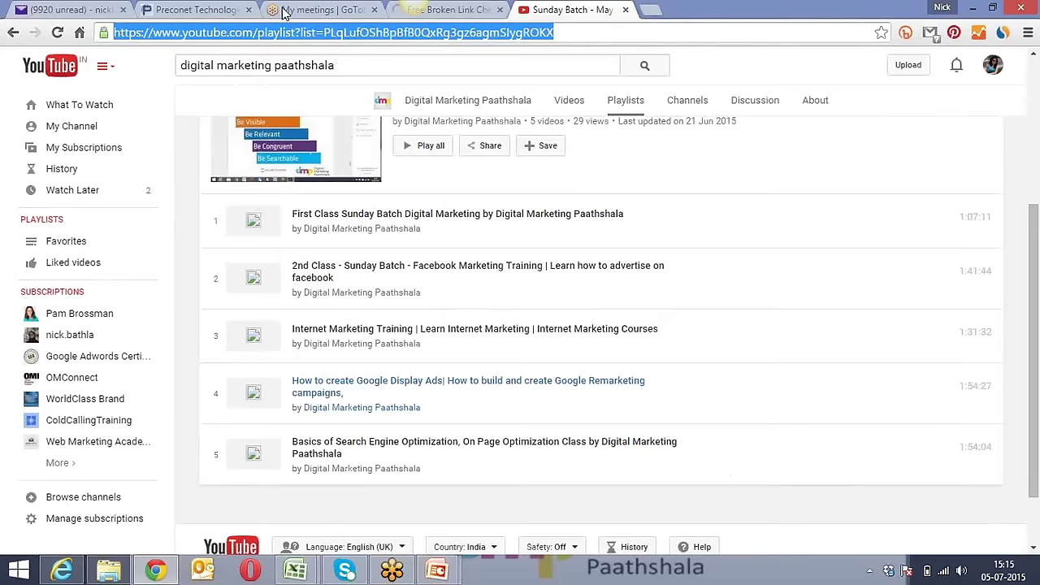
click(321, 10)
click(374, 10)
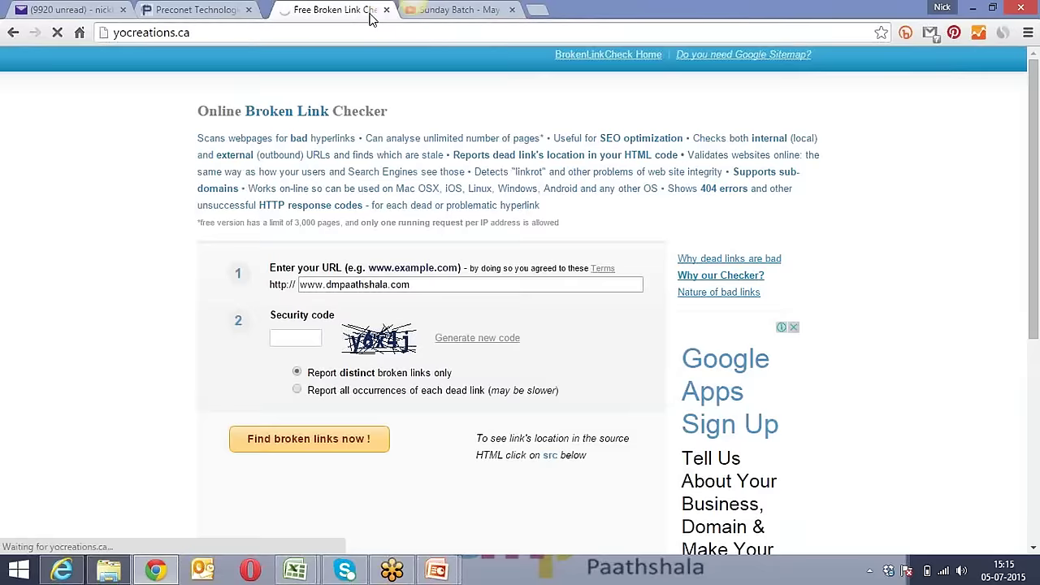
click(199, 10)
click(249, 10)
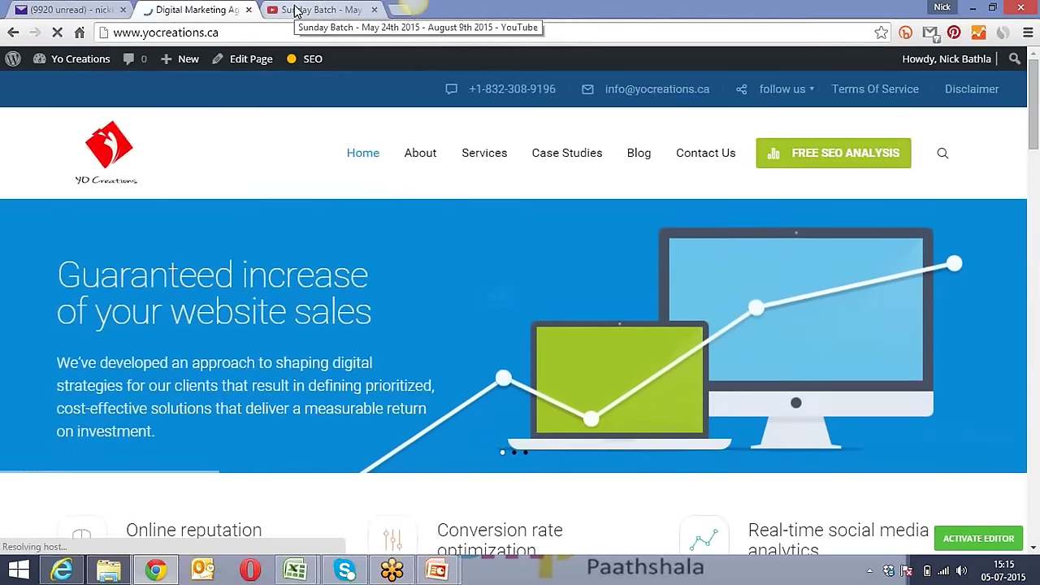
Step: Open the Yo Creations WordPress admin Dashboard from the admin bar
right_click(638, 159)
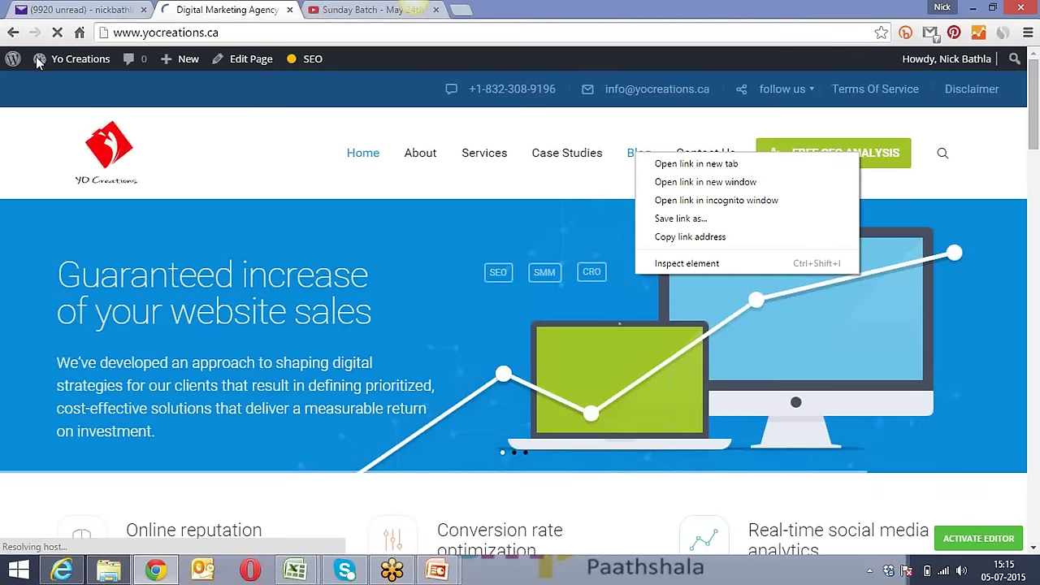
click(13, 64)
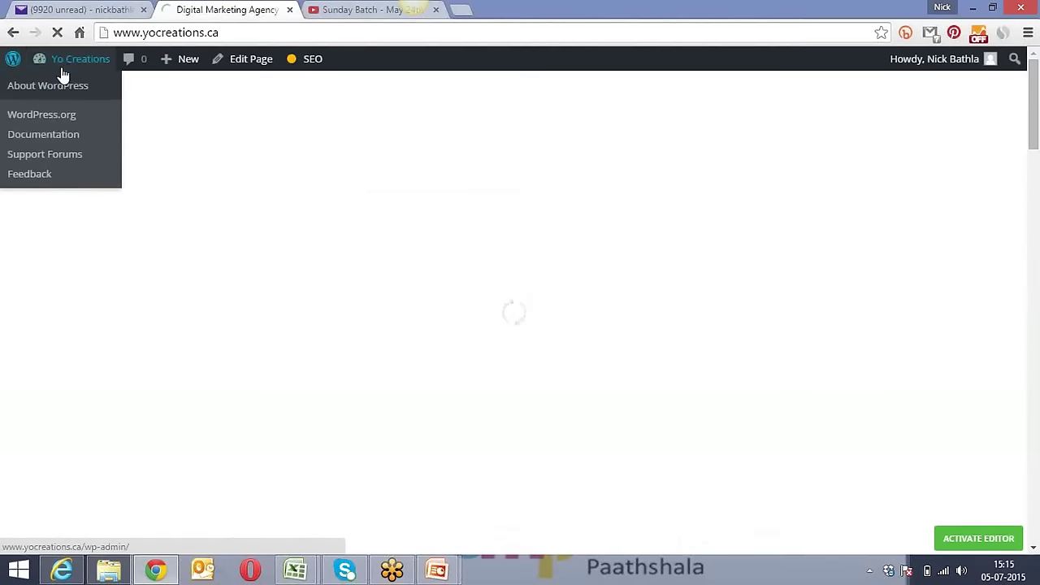
mouse_move(68, 63)
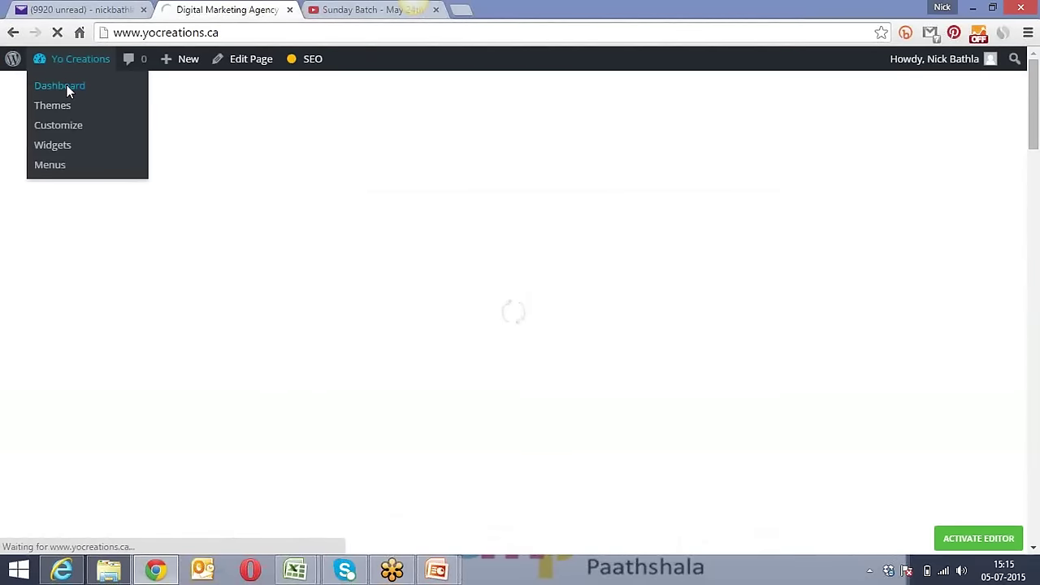
click(65, 86)
Step: Go to the All Posts list under Posts in the admin sidebar
mouse_move(219, 58)
mouse_move(268, 106)
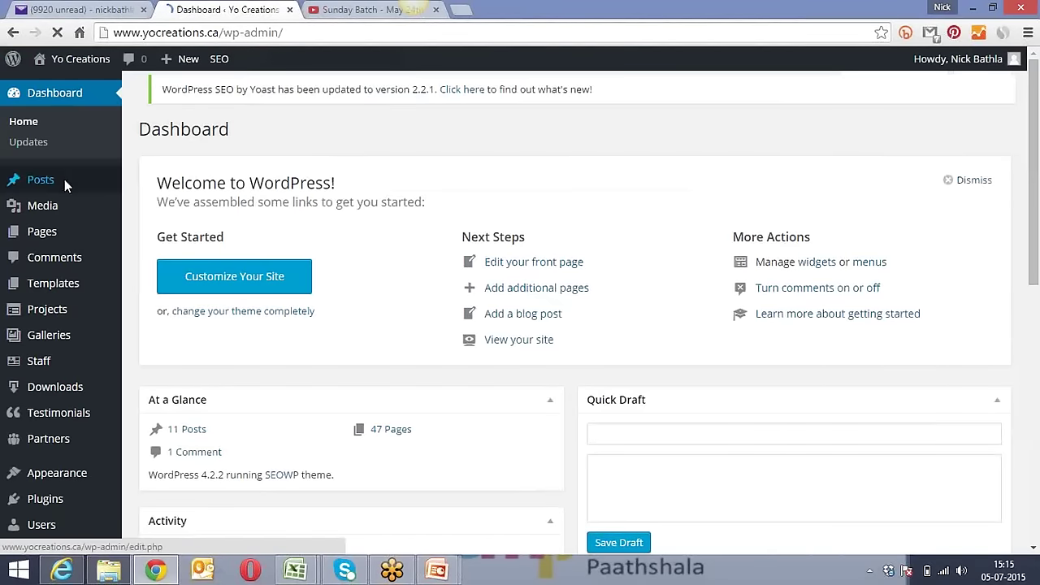
scroll(232, 138, down, 1)
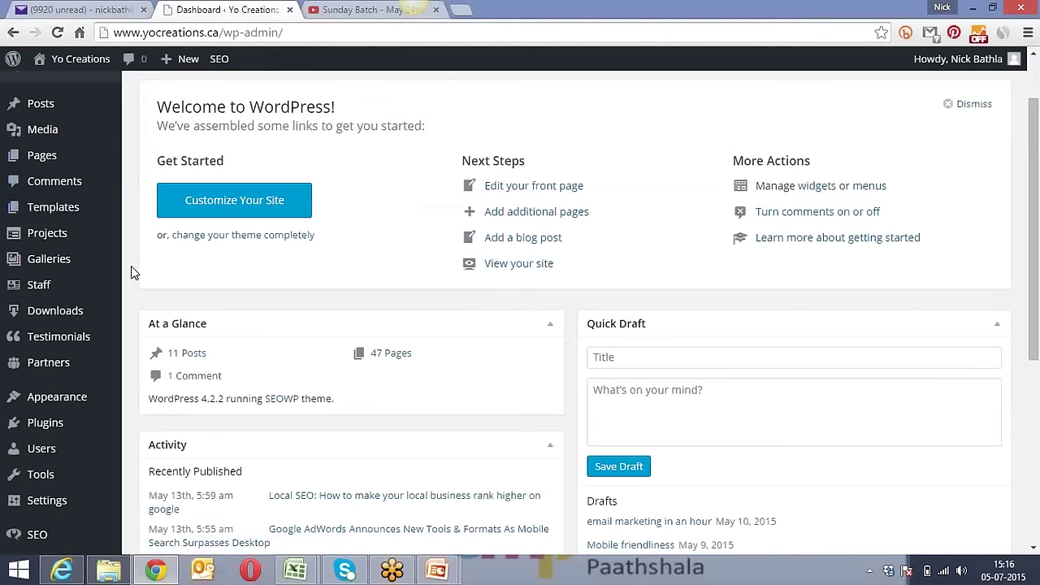
mouse_move(75, 114)
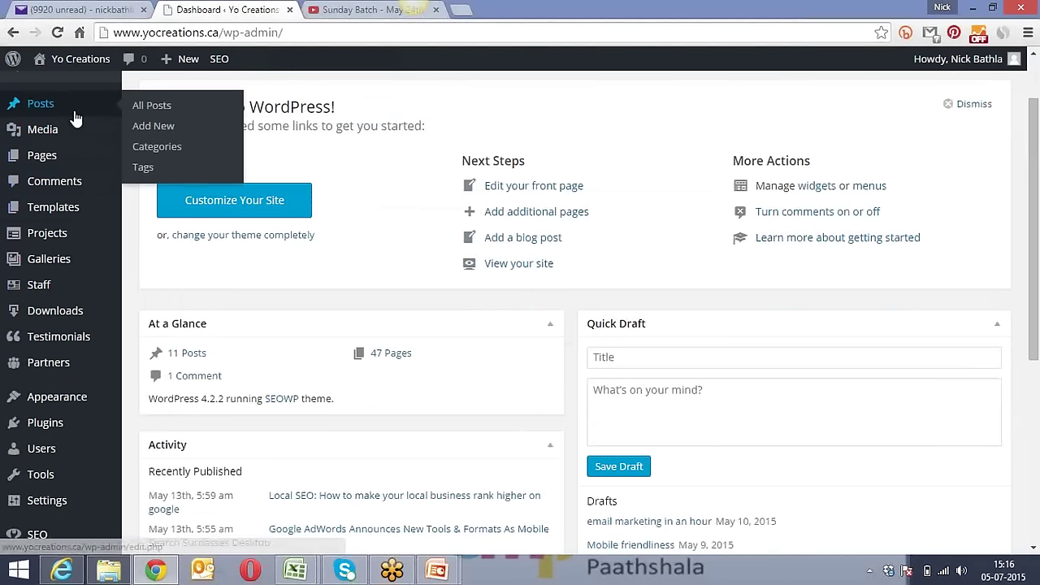
click(162, 108)
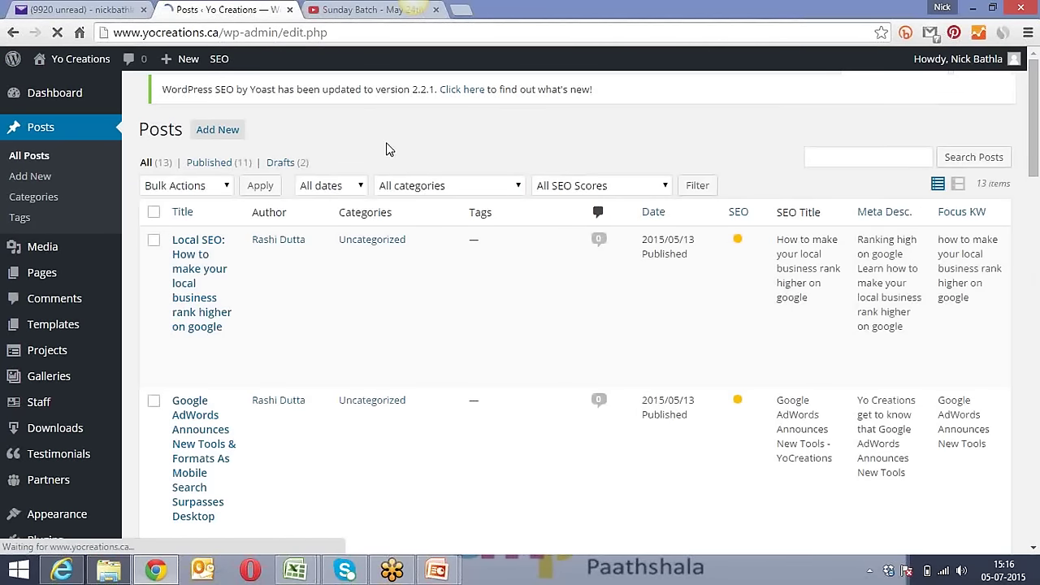
Step: Open the Local SEO post for editing, then load yocreations.ca in the playlist tab
scroll(387, 149, down, 3)
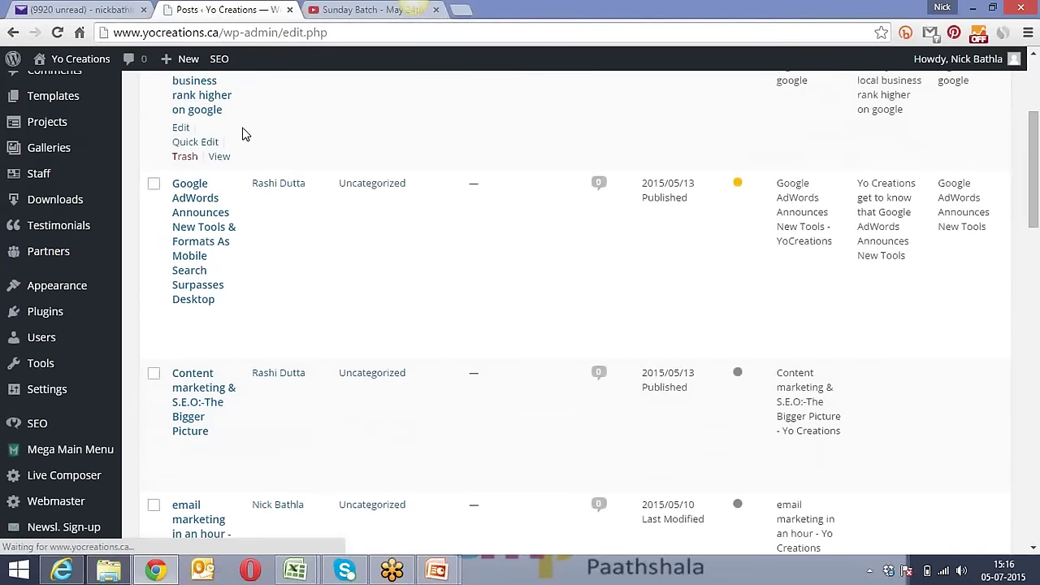
click(180, 130)
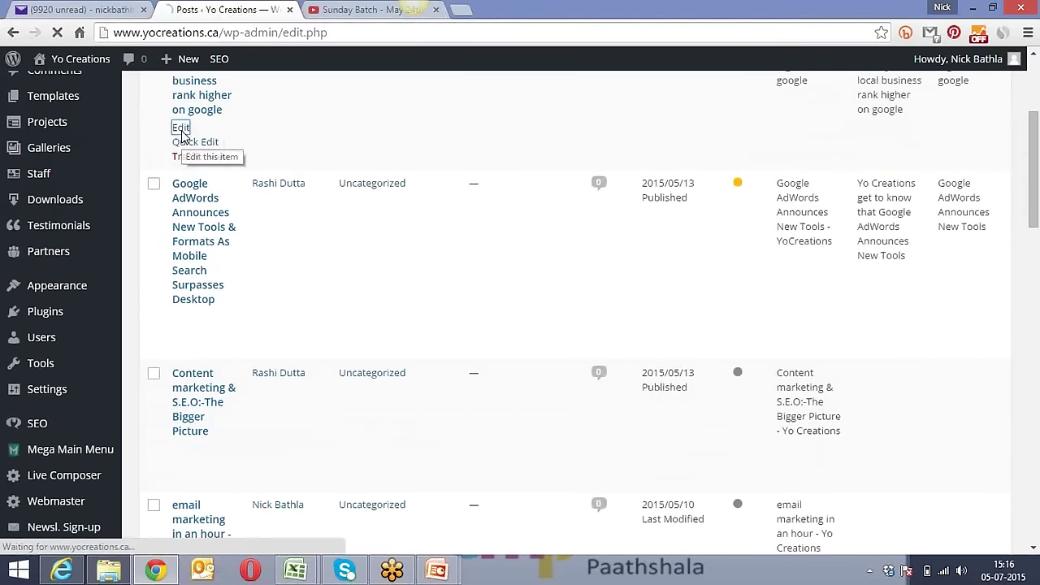
click(327, 11)
click(333, 34)
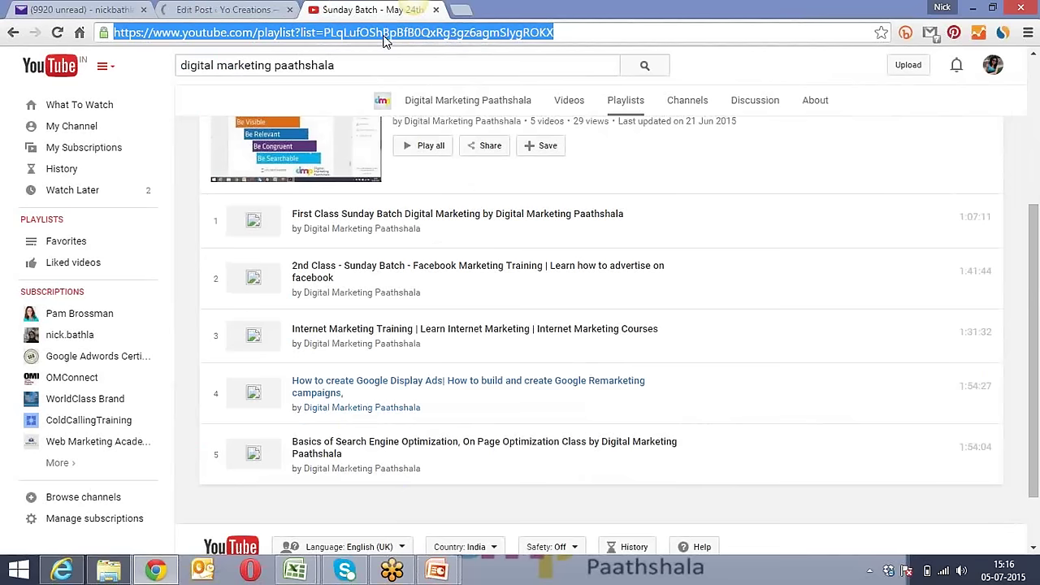
text(b)
key(BackSpace)
text(yocr)
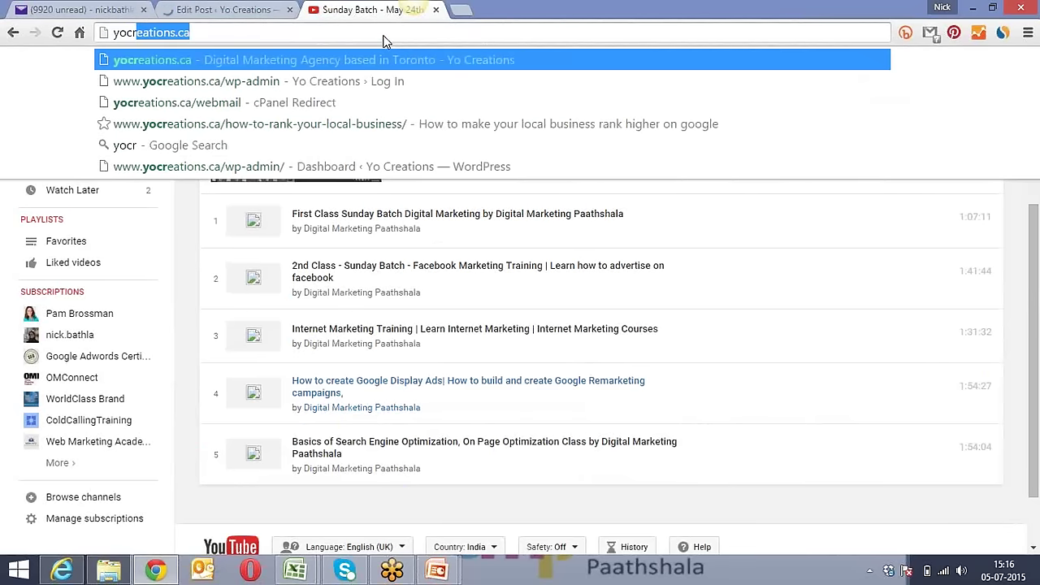
text(eations.ca)
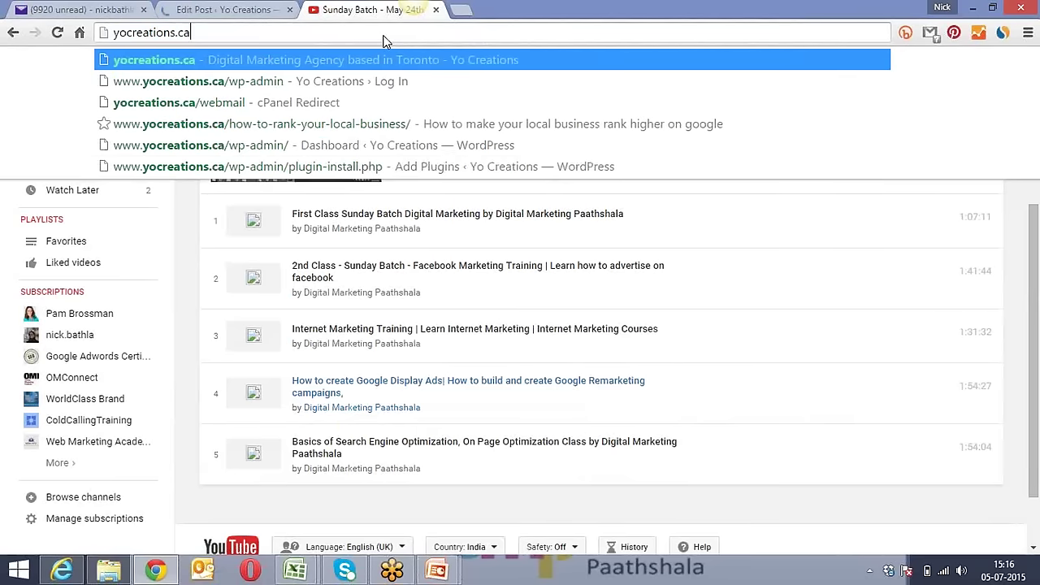
key(Return)
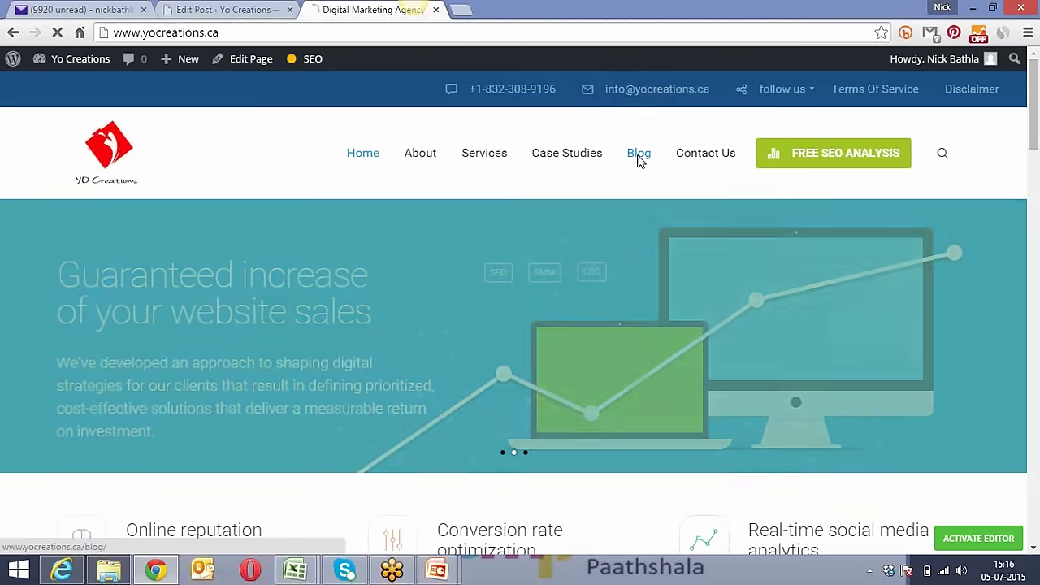
Step: Show the Yo Creations Blog page and start a new browser tab
click(639, 161)
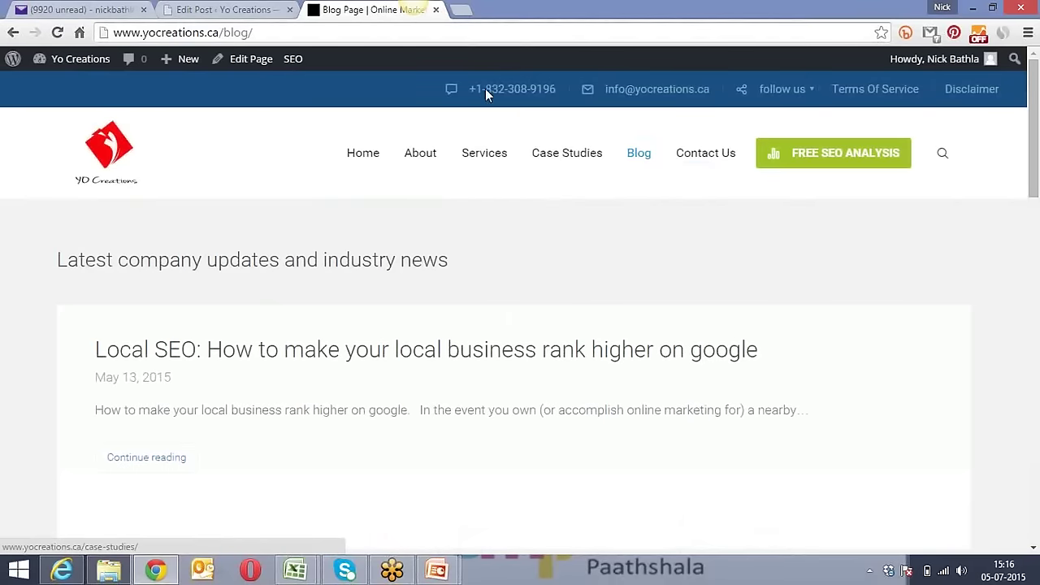
click(461, 10)
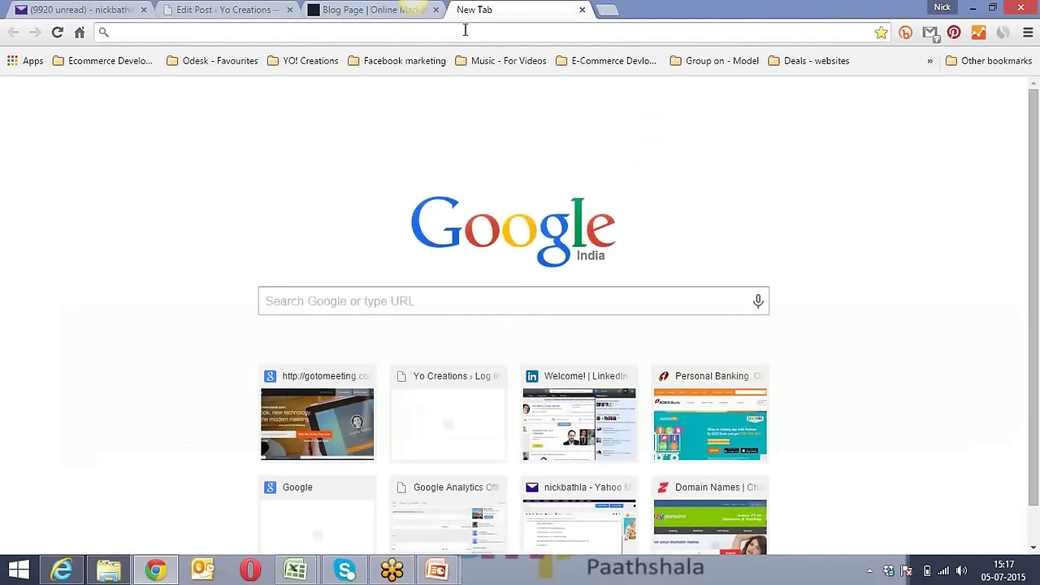
Step: Go to youtube.com and search for 'digital marketing paathshala'
text(you)
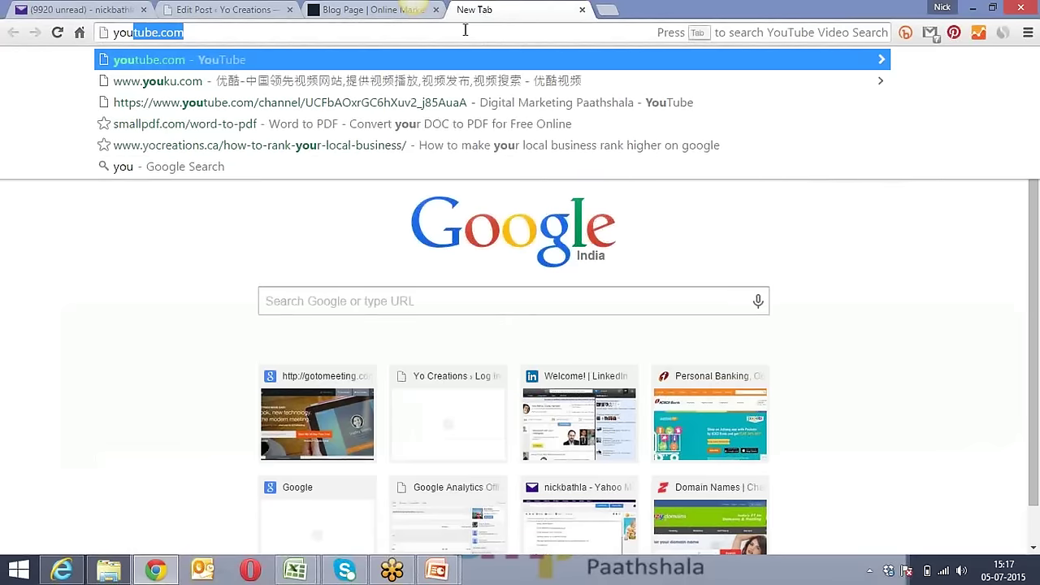
key(Return)
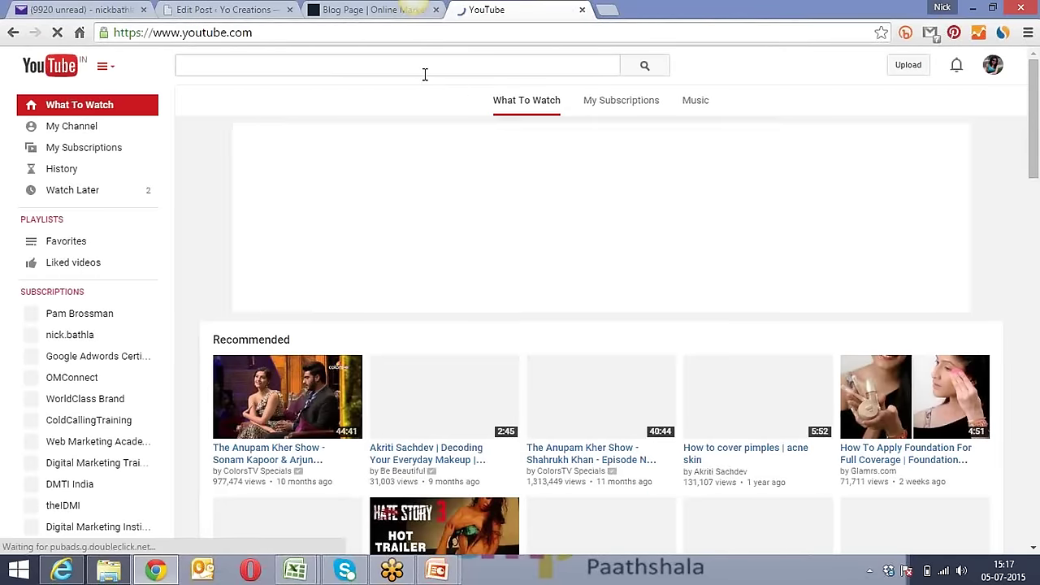
text(digi)
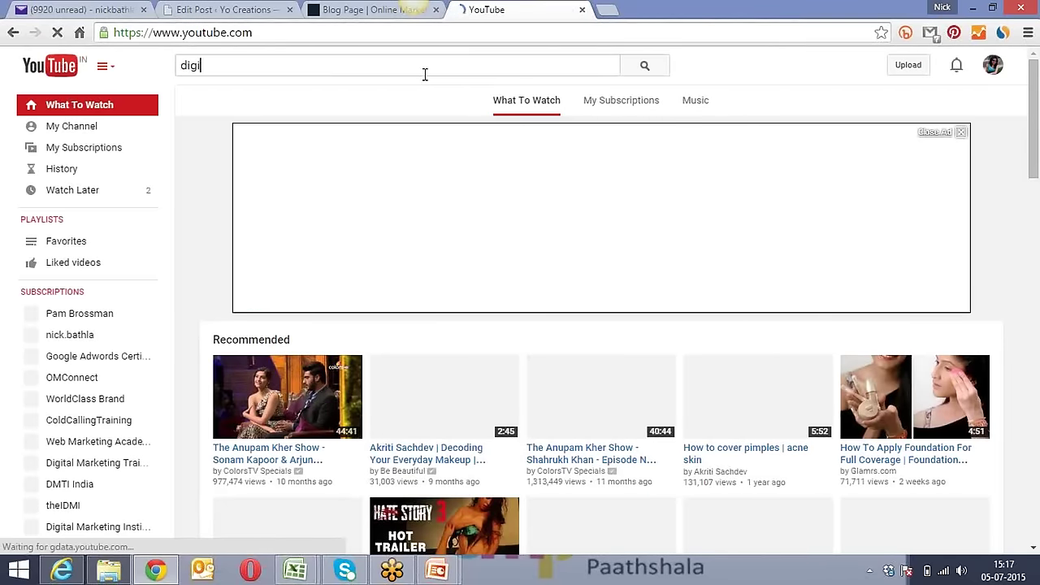
text(tal marketin)
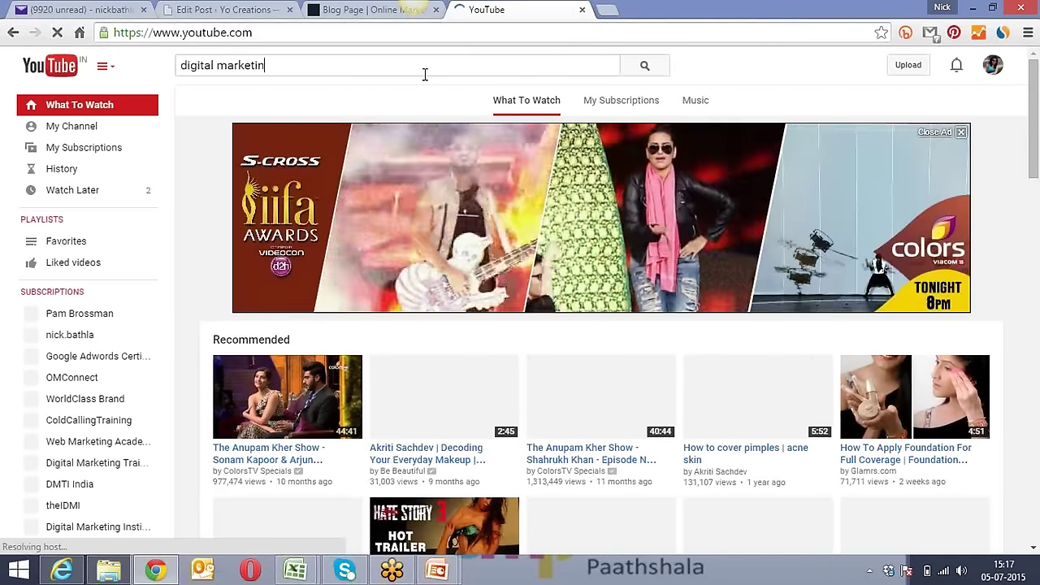
text(g paathshala)
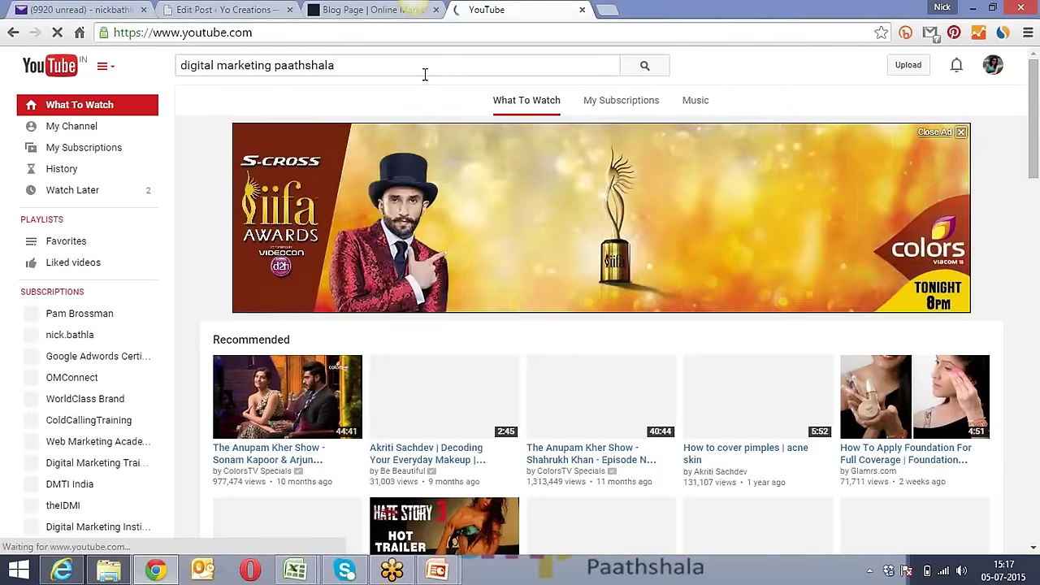
key(Return)
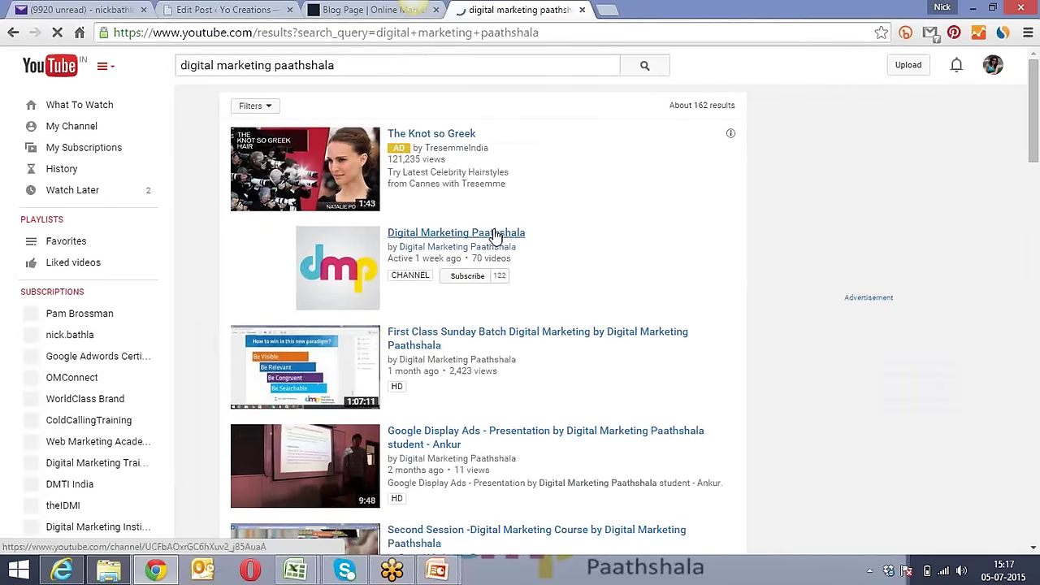
Step: Open the Digital Marketing Paathshala channel's Sunday Batch playlist, then return to the Yo Creations blog
click(492, 235)
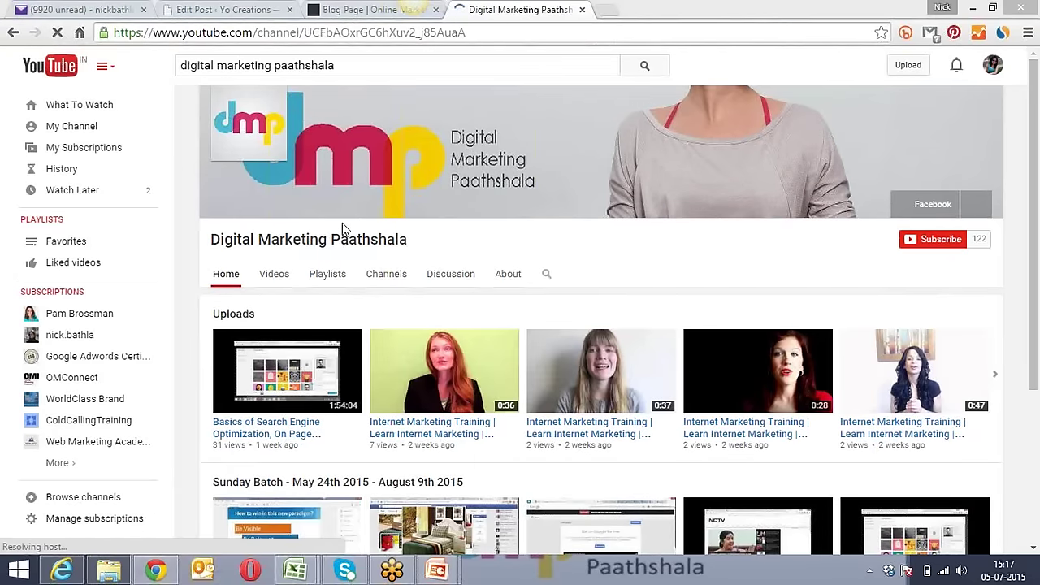
click(269, 281)
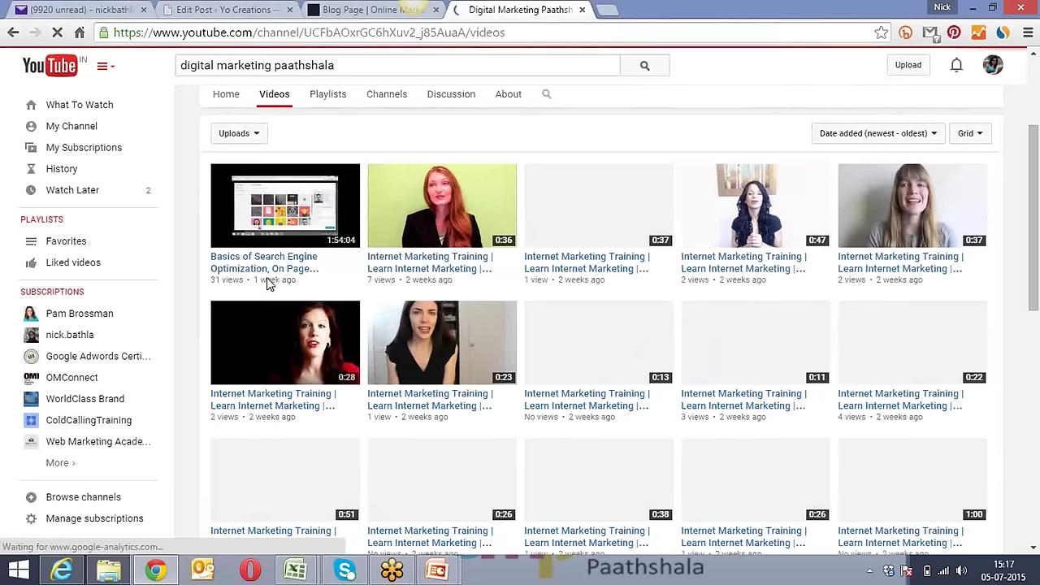
click(324, 106)
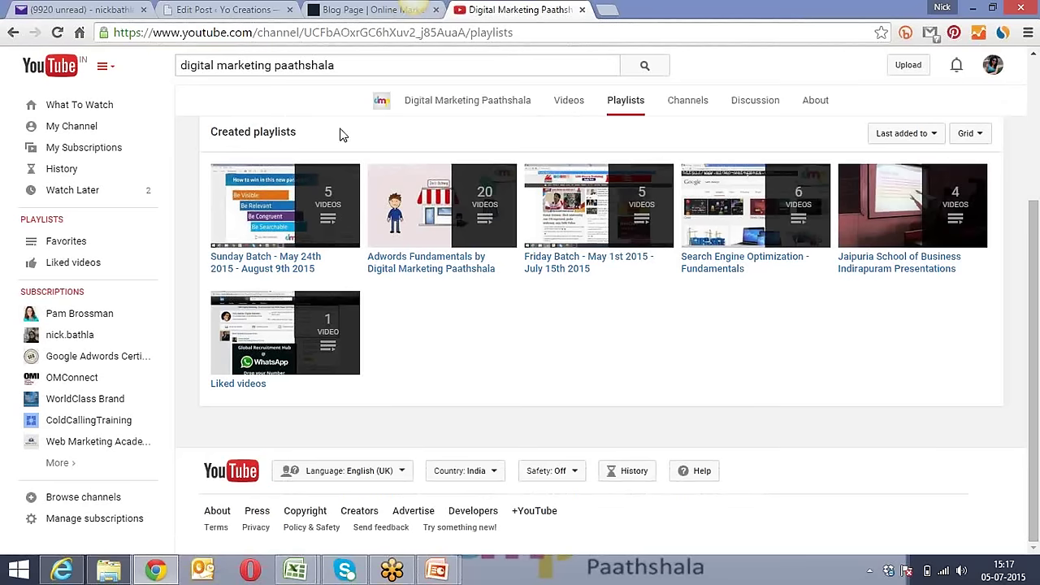
click(267, 263)
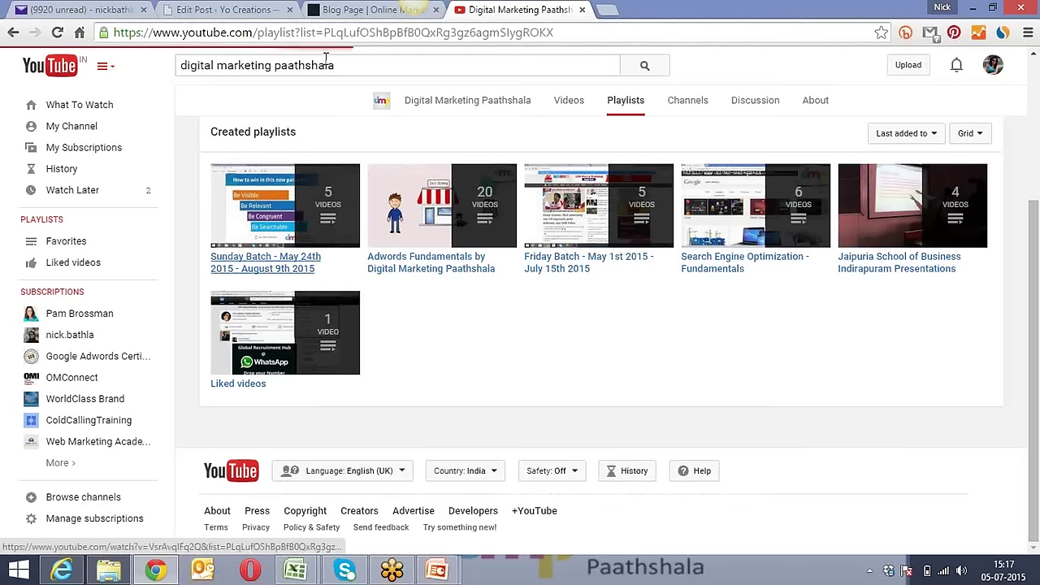
click(345, 10)
scroll(250, 192, down, 2)
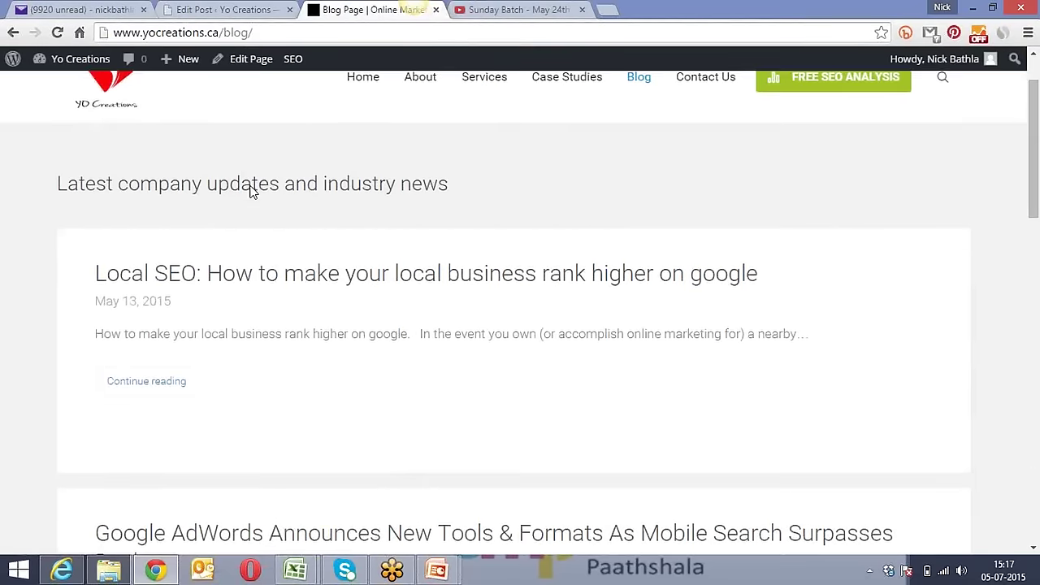
Step: Open the full Local SEO post via Continue reading and scroll through the article
click(140, 313)
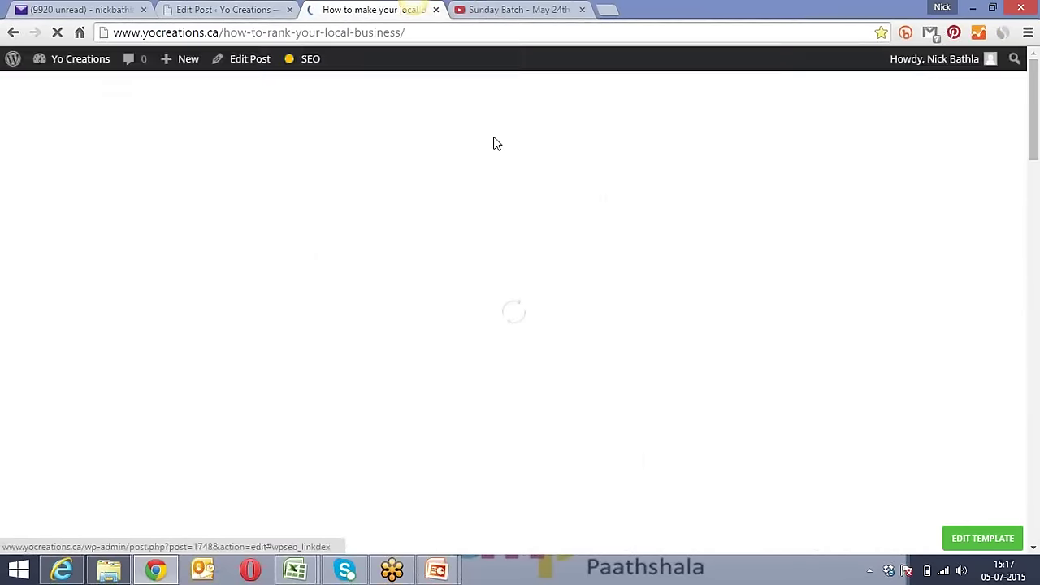
mouse_move(488, 147)
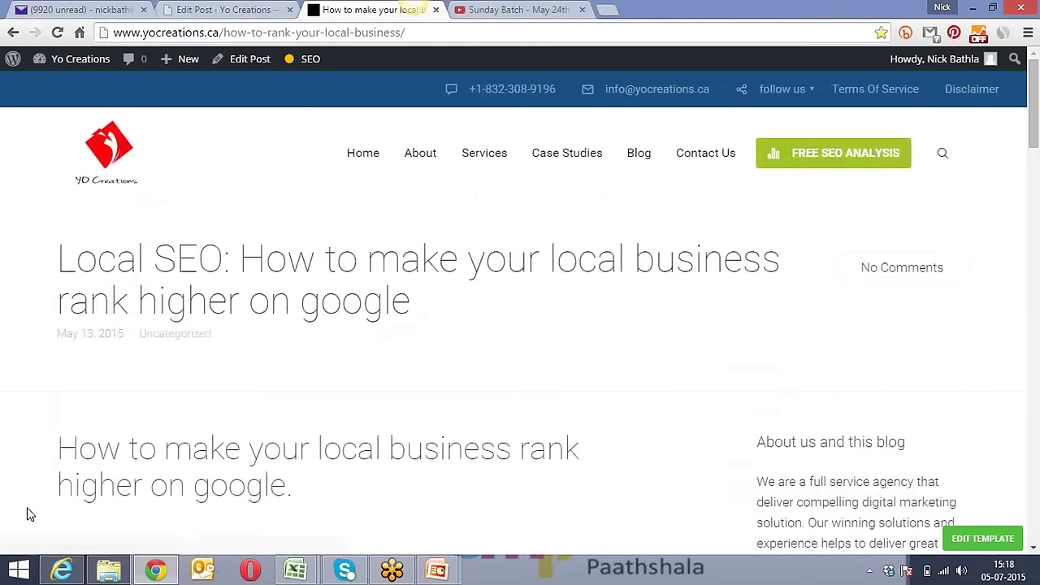
scroll(28, 516, down, 3)
scroll(28, 514, down, 1)
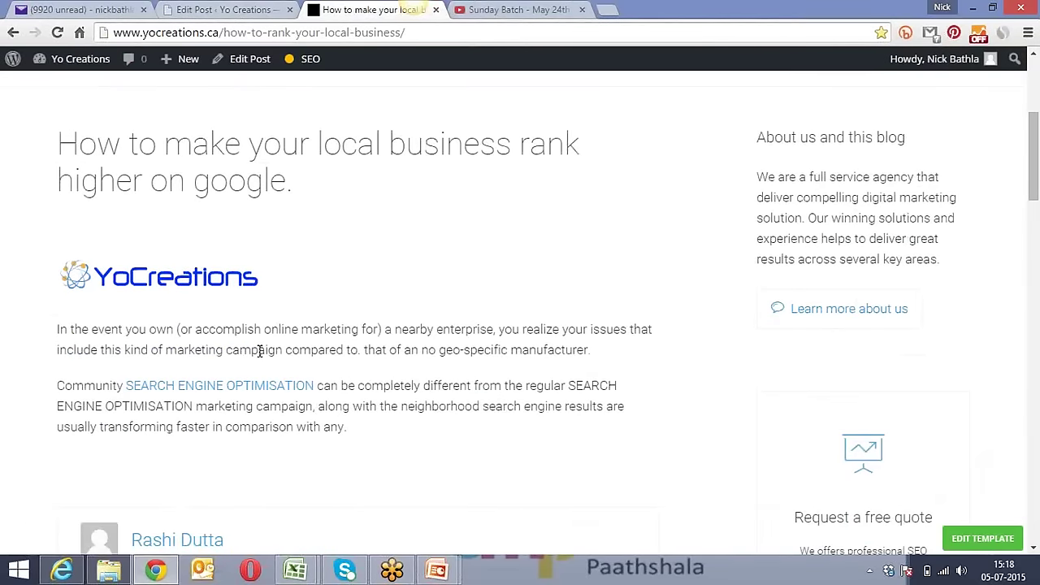
click(234, 9)
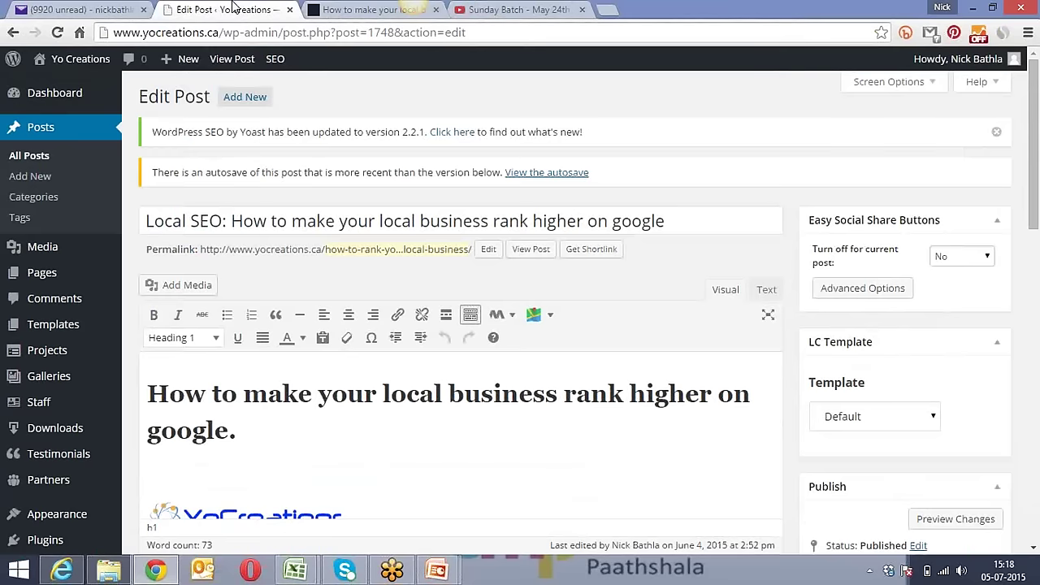
scroll(331, 280, down, 3)
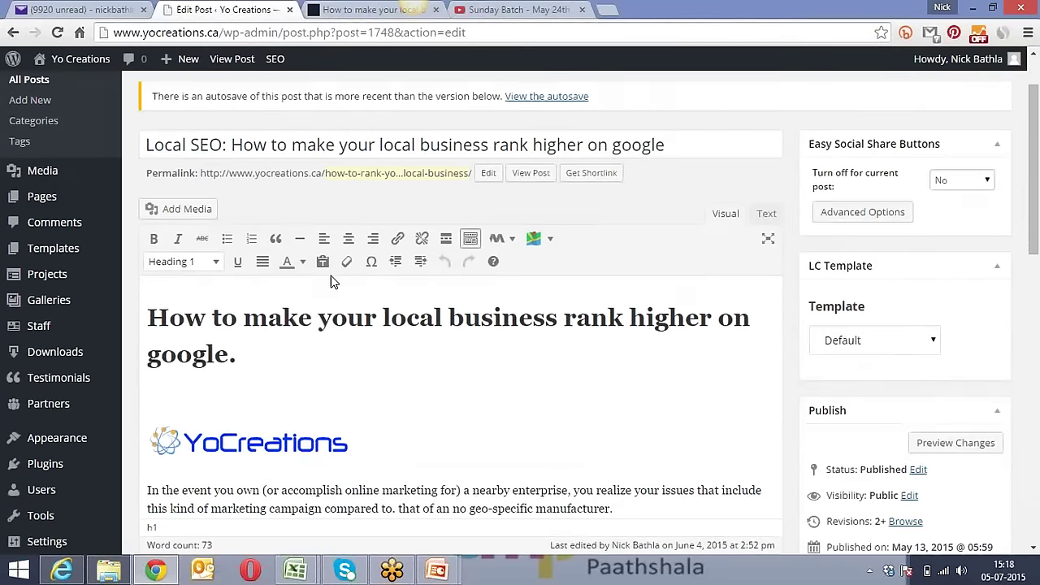
scroll(325, 271, up, 1)
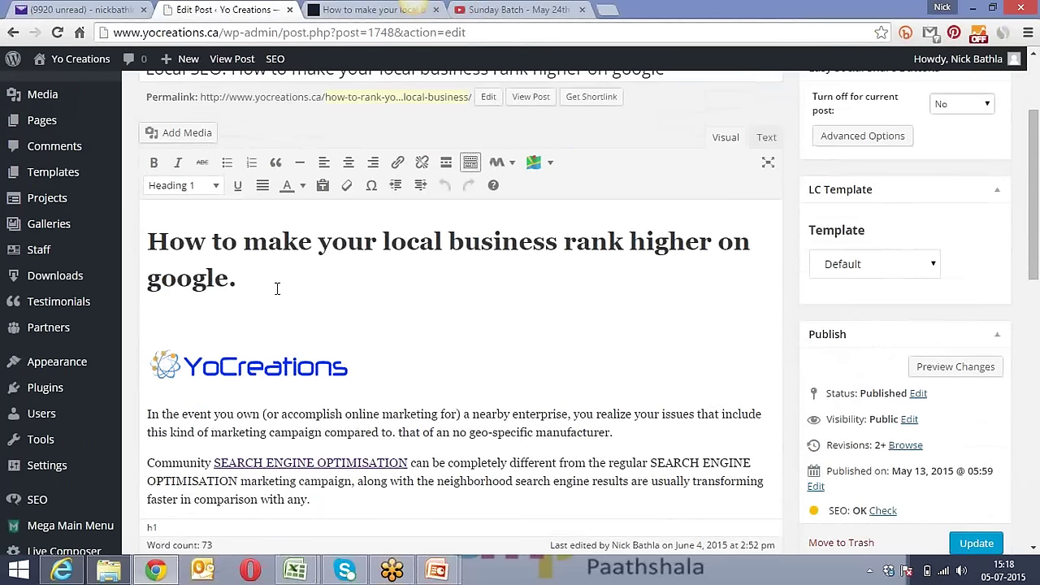
click(259, 285)
triple_click(223, 274)
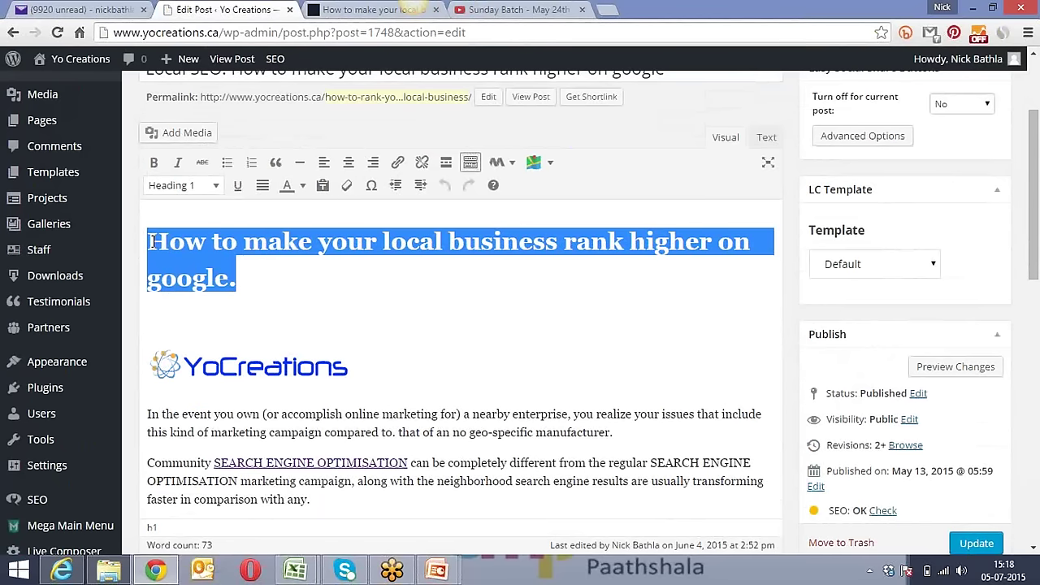
click(233, 368)
scroll(244, 370, down, 1)
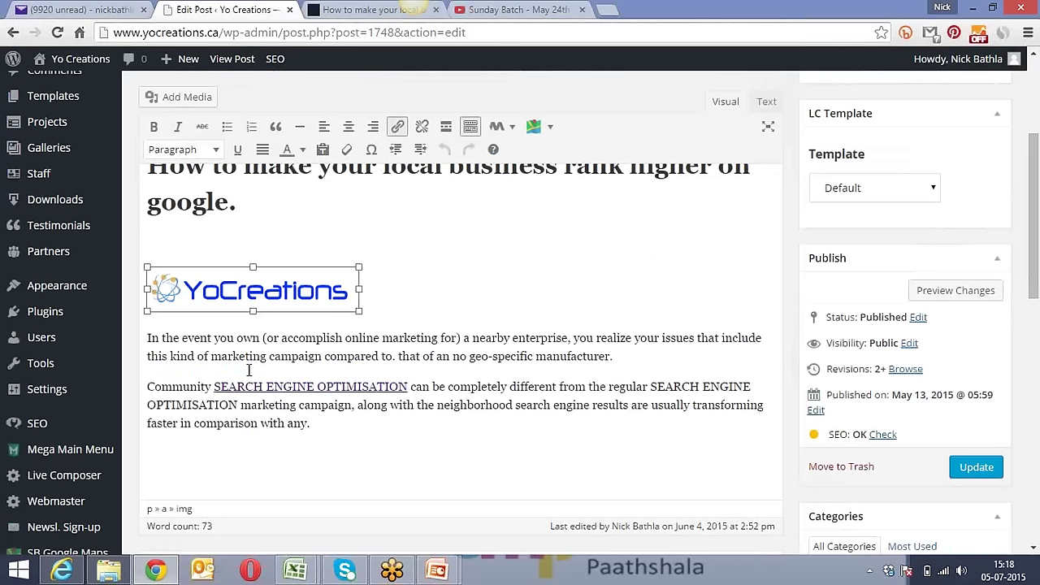
drag(164, 337, 278, 431)
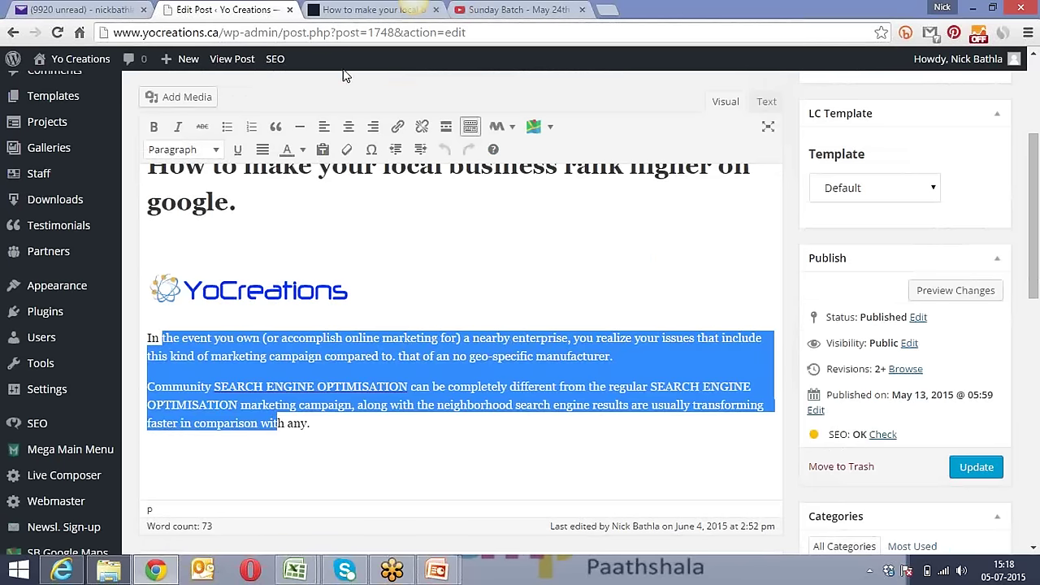
key(ctrl+Tab)
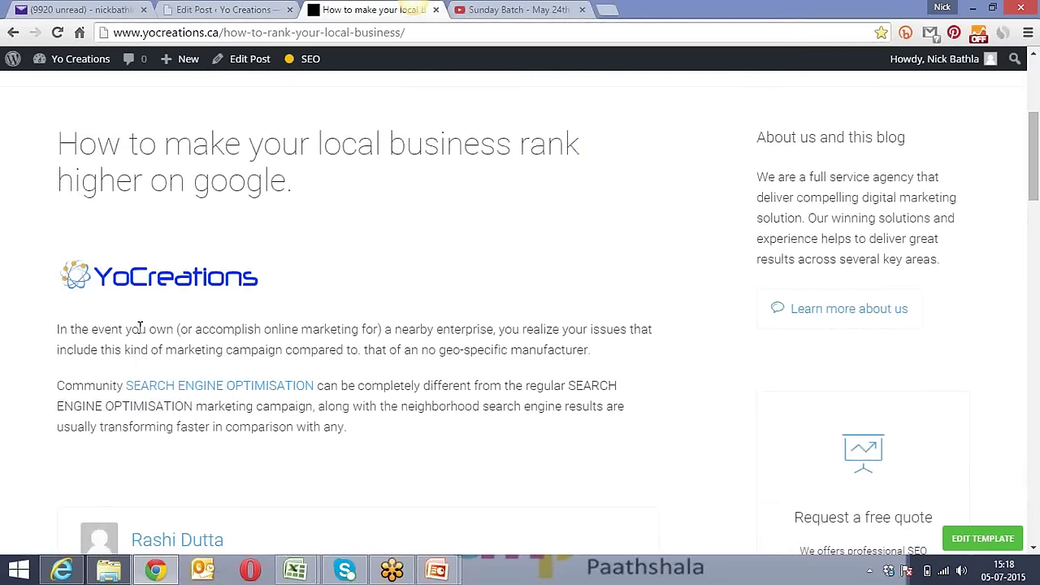
drag(139, 329, 360, 452)
click(230, 7)
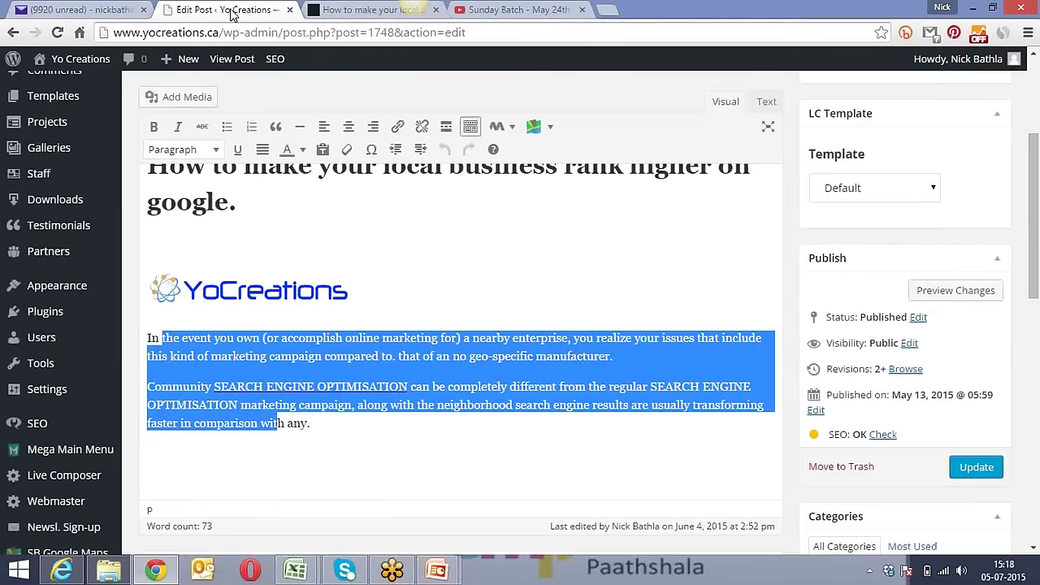
click(402, 276)
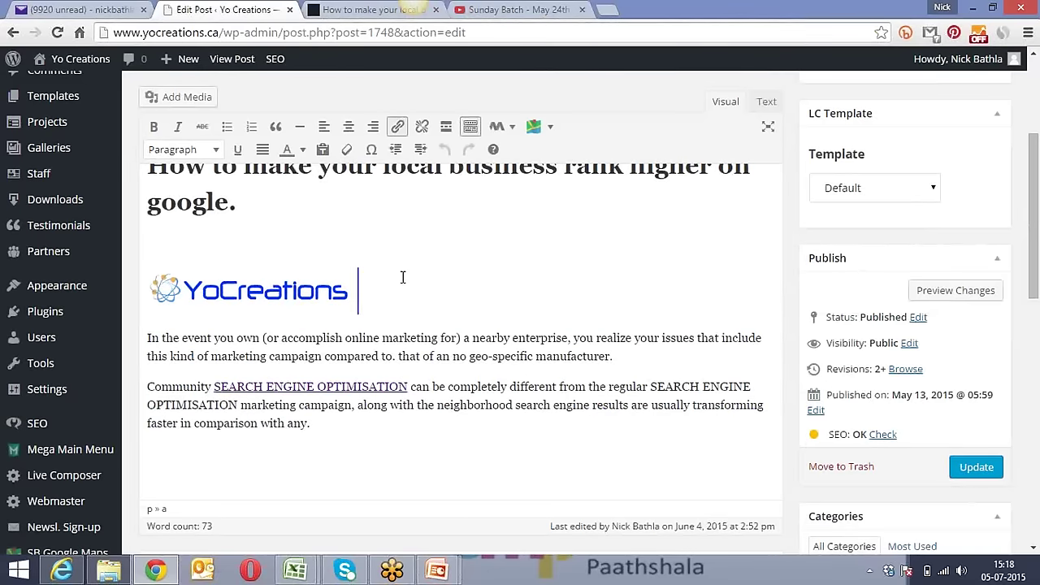
click(368, 9)
click(246, 8)
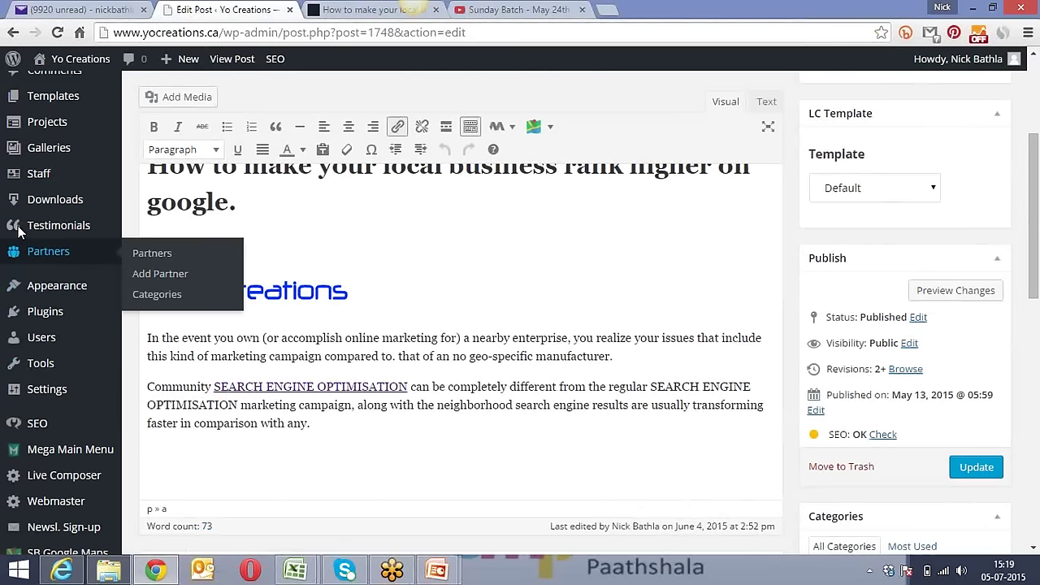
click(13, 459)
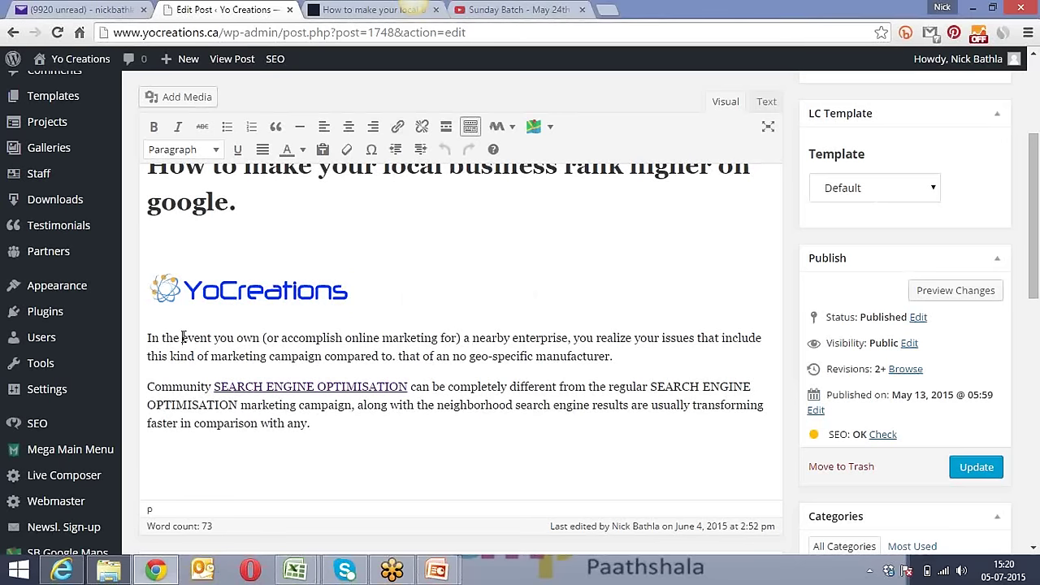
Step: Select the words 'event you own' in the post's first paragraph
drag(182, 338, 263, 338)
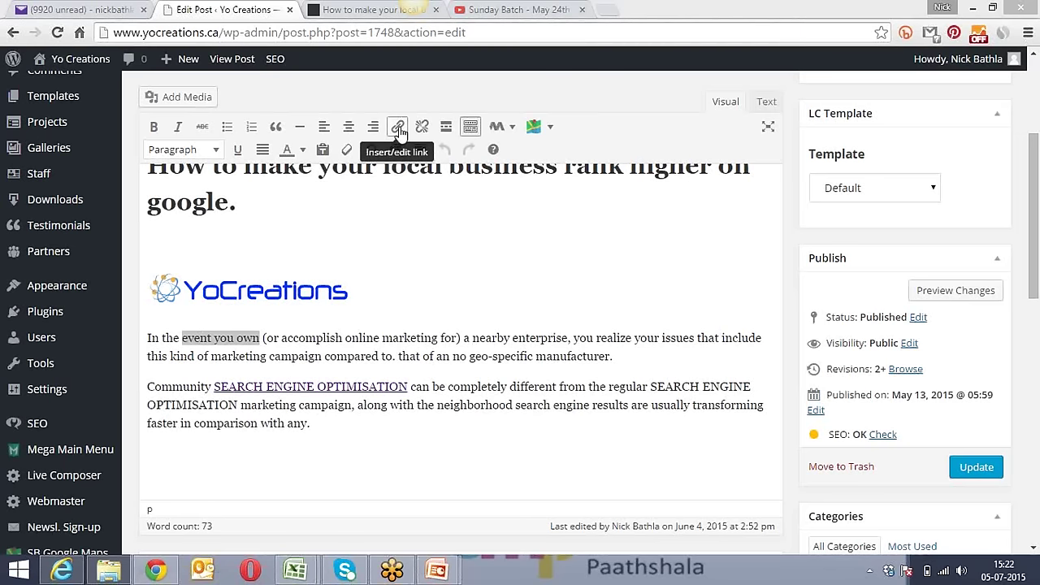
click(399, 127)
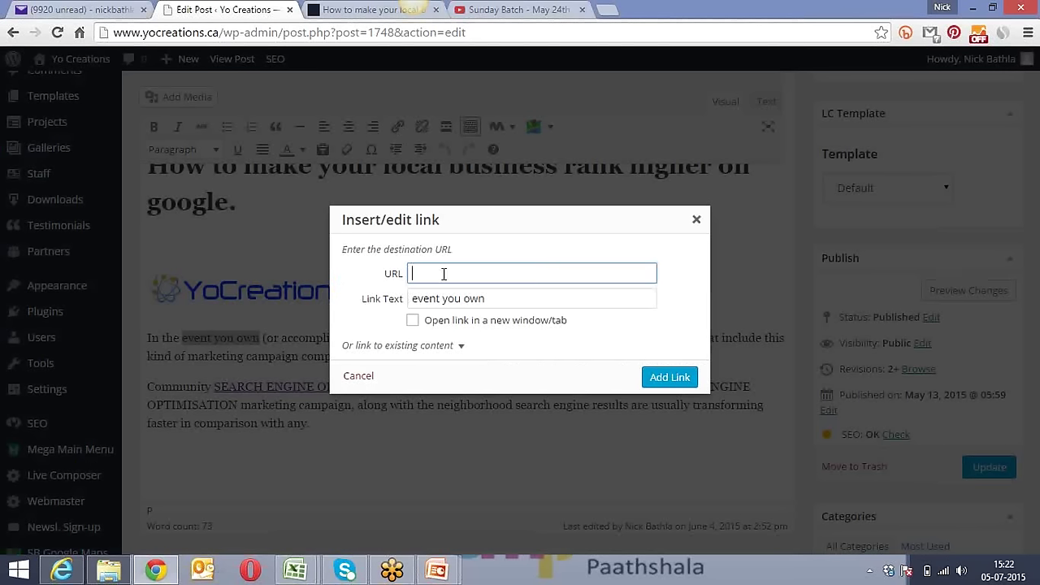
text(http://www.dmpaaths)
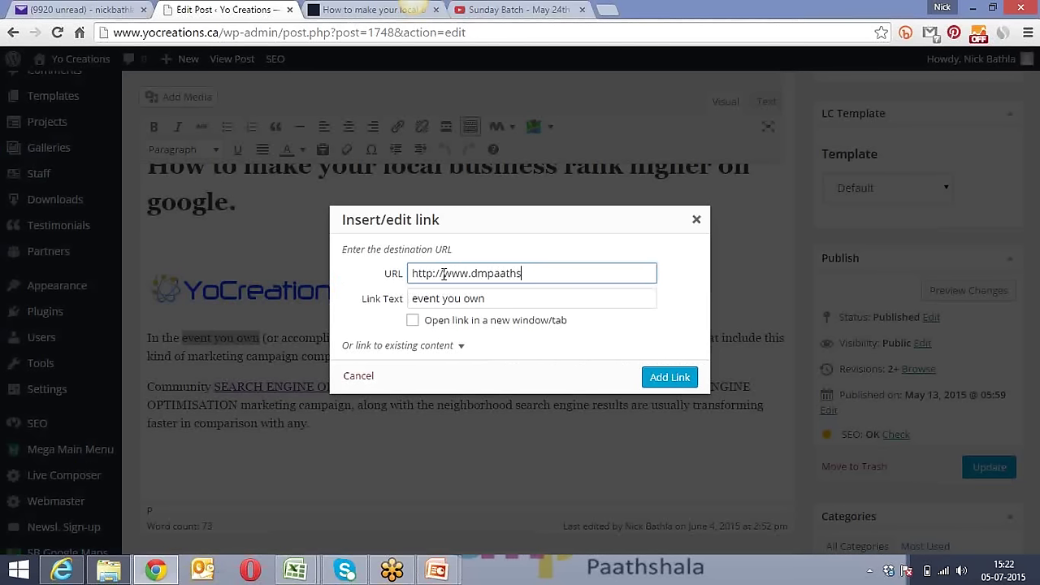
text(hala.com)
drag(498, 219, 324, 186)
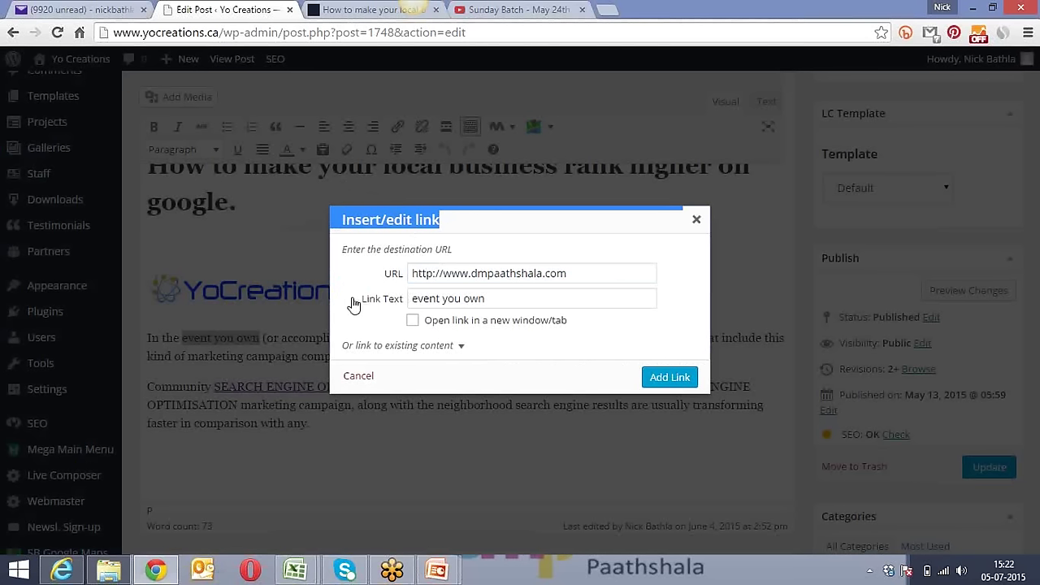
click(665, 379)
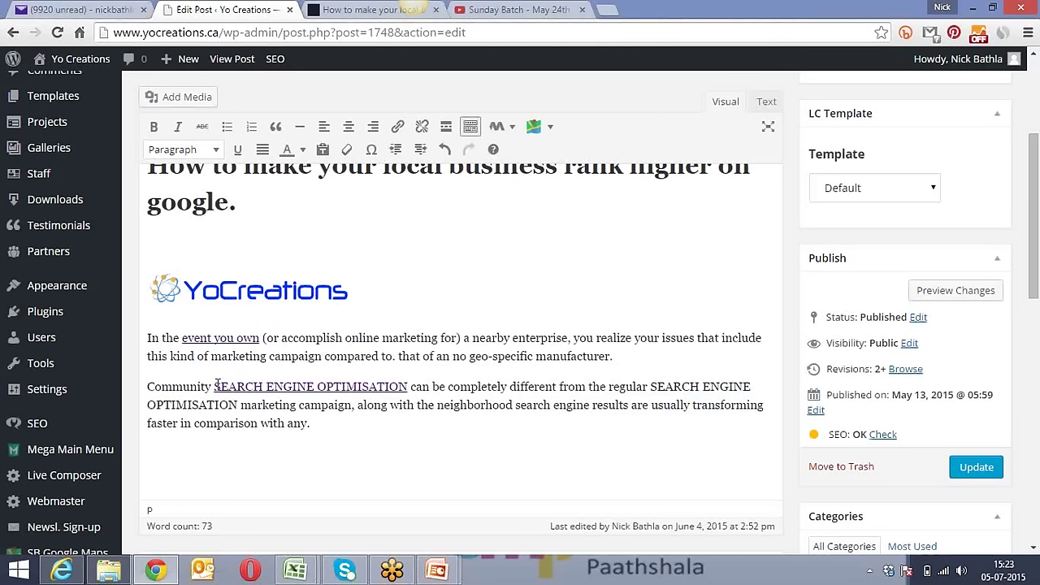
Step: Start the Off Page Optimization_DMP.pptx slide show in PowerPoint, leaving the post editor
drag(214, 387, 408, 375)
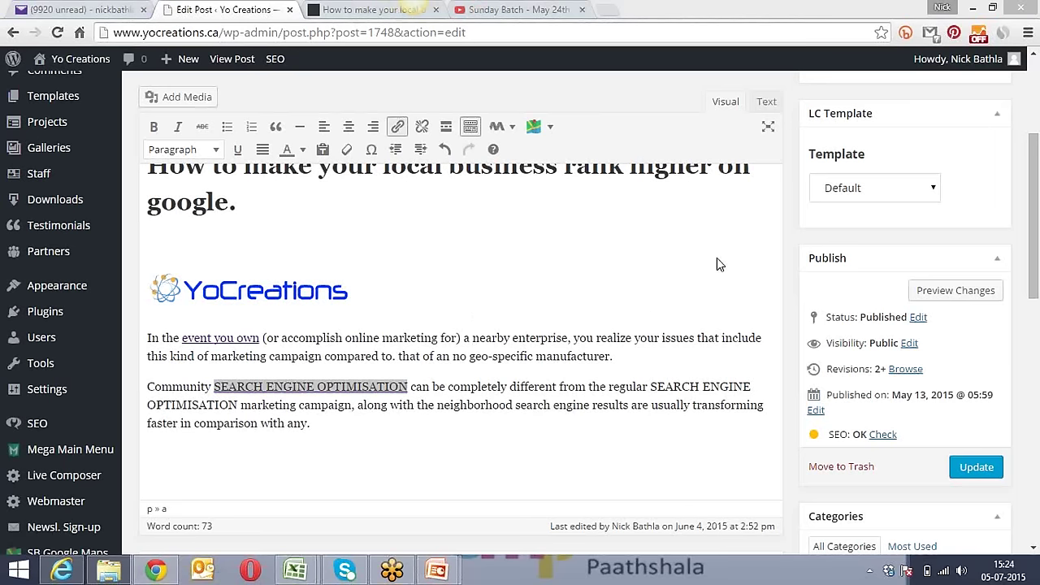
click(507, 284)
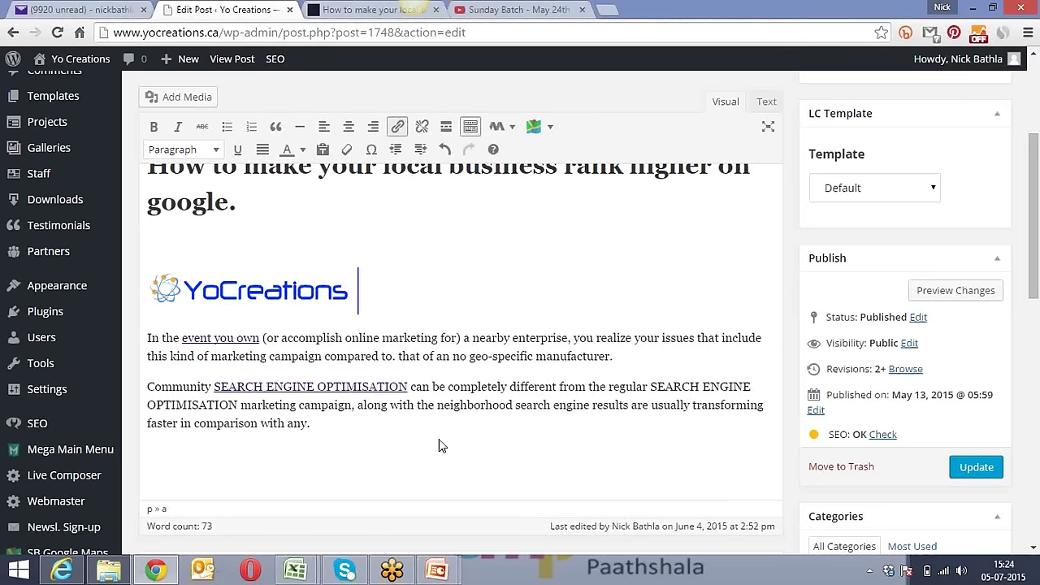
mouse_move(439, 573)
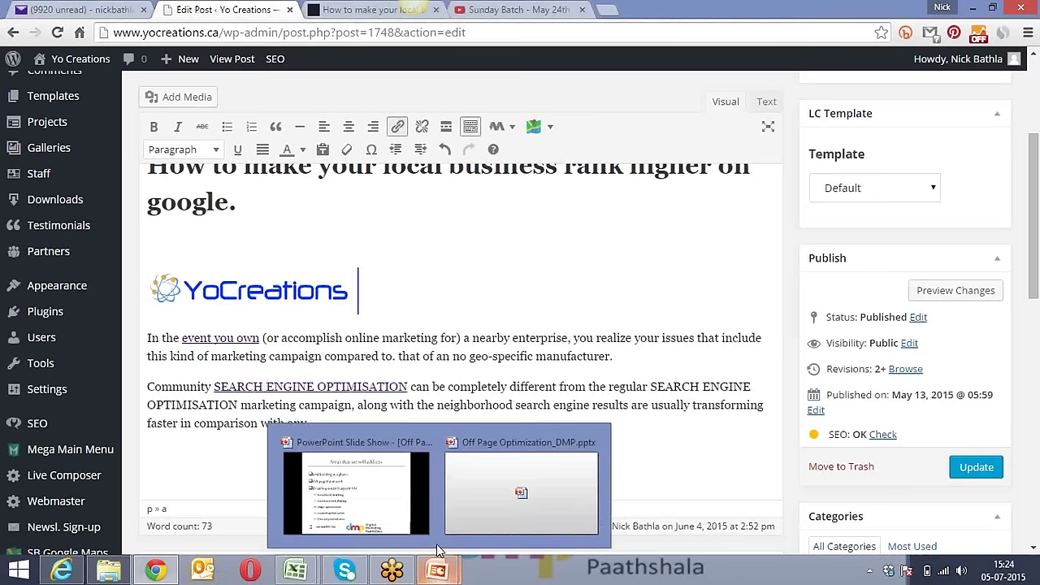
click(453, 486)
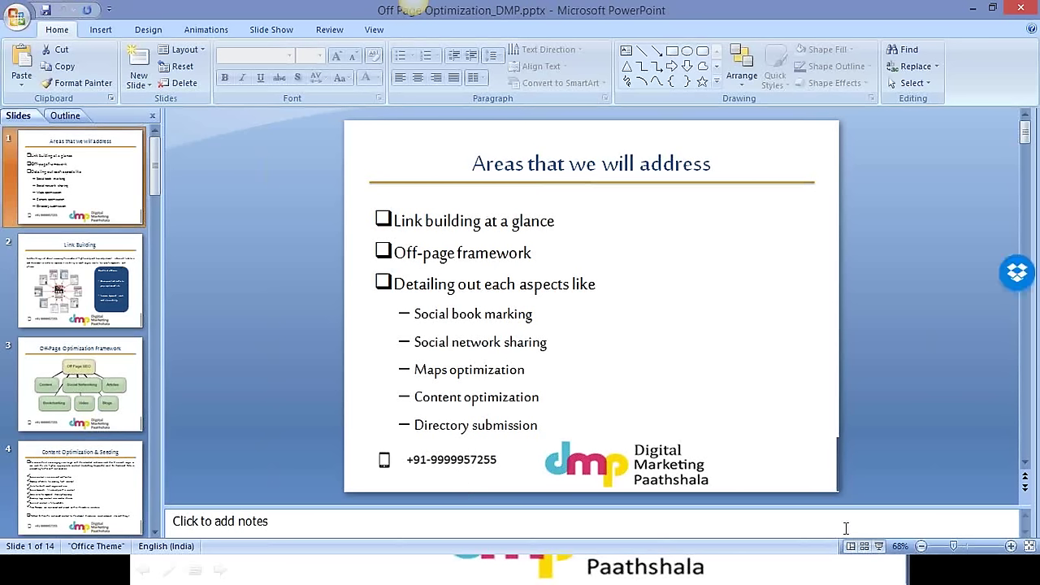
click(879, 546)
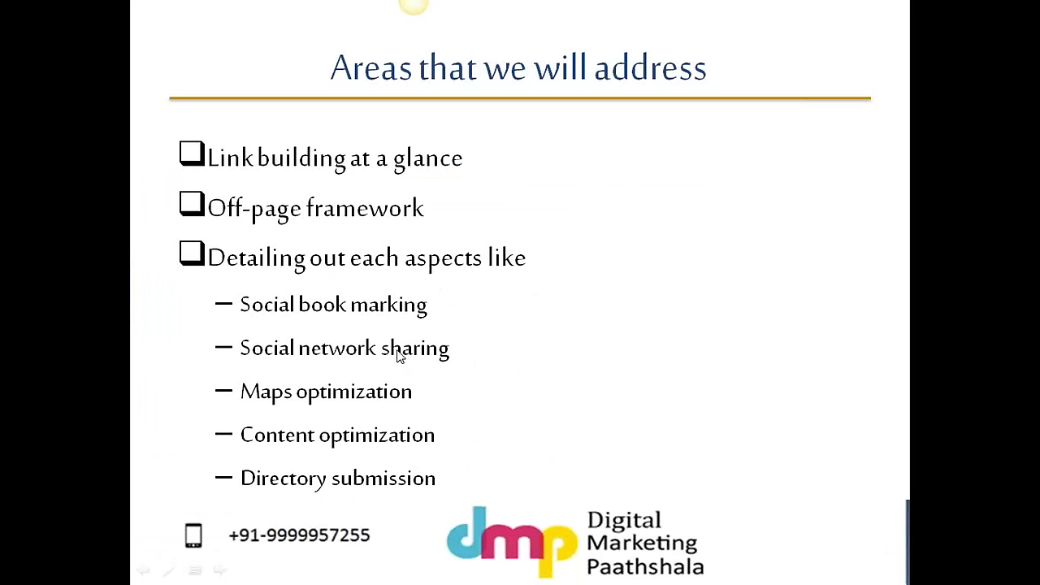
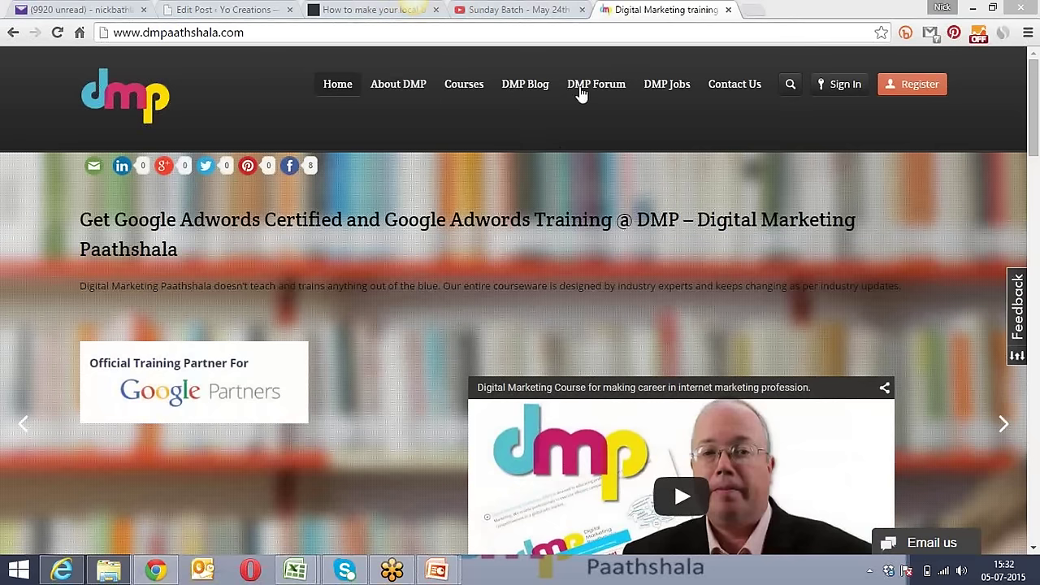
Step: Go to the DMP Blog Archives page and star it into the 'Yo Creations - want to read' bookmark folder
click(524, 87)
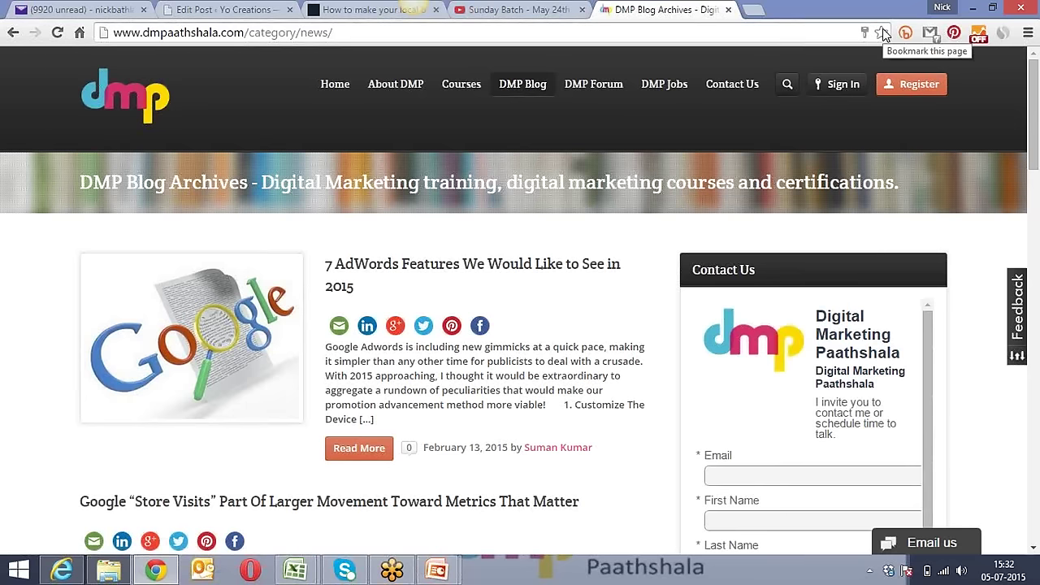
click(882, 35)
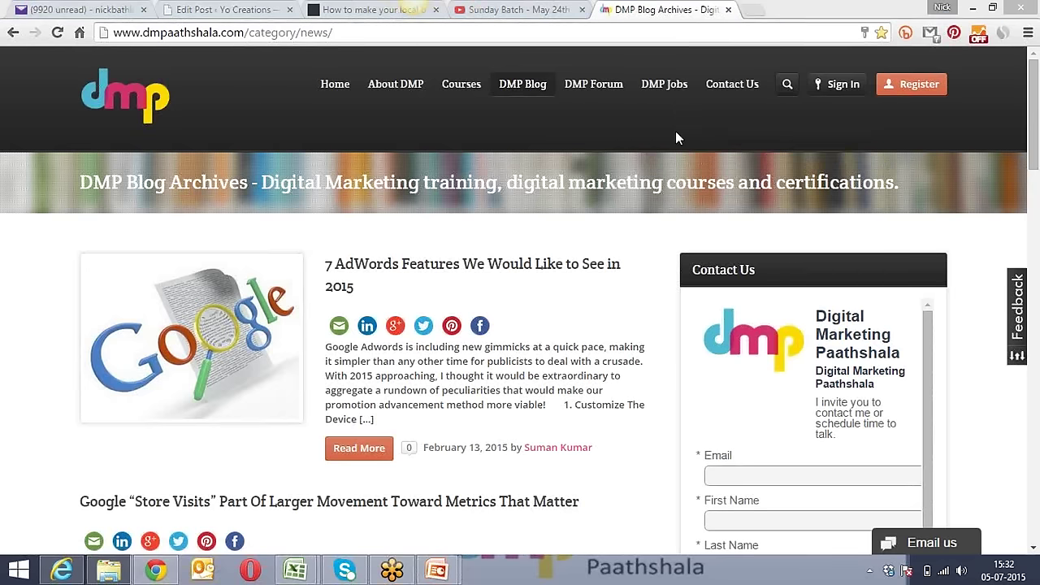
click(882, 33)
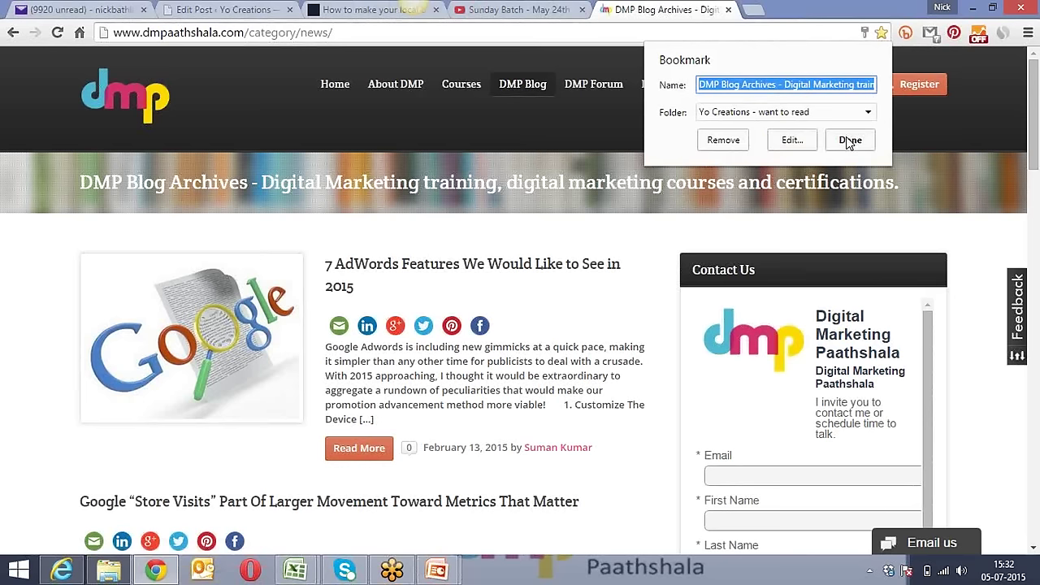
click(951, 145)
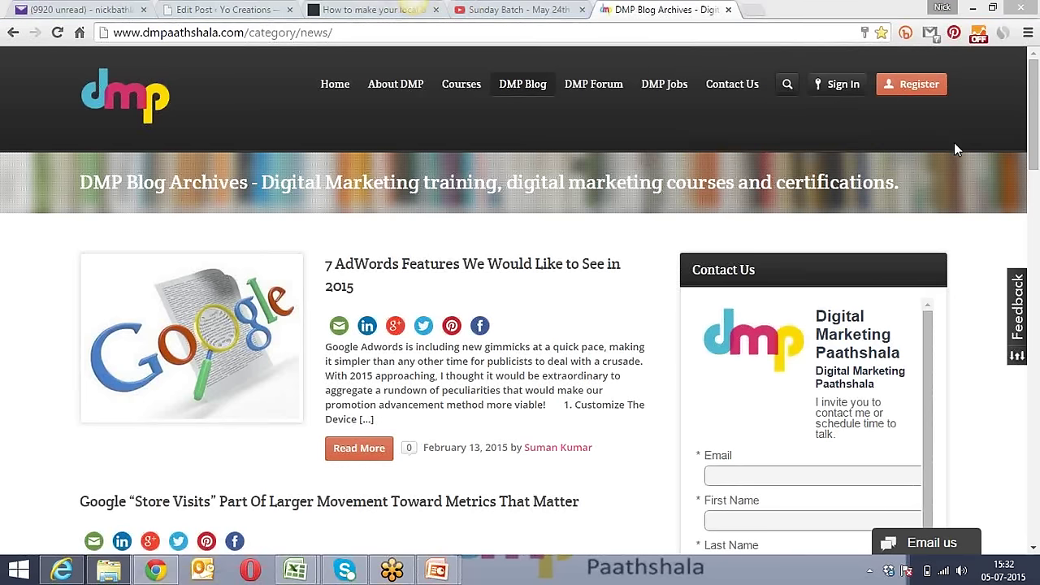
click(881, 33)
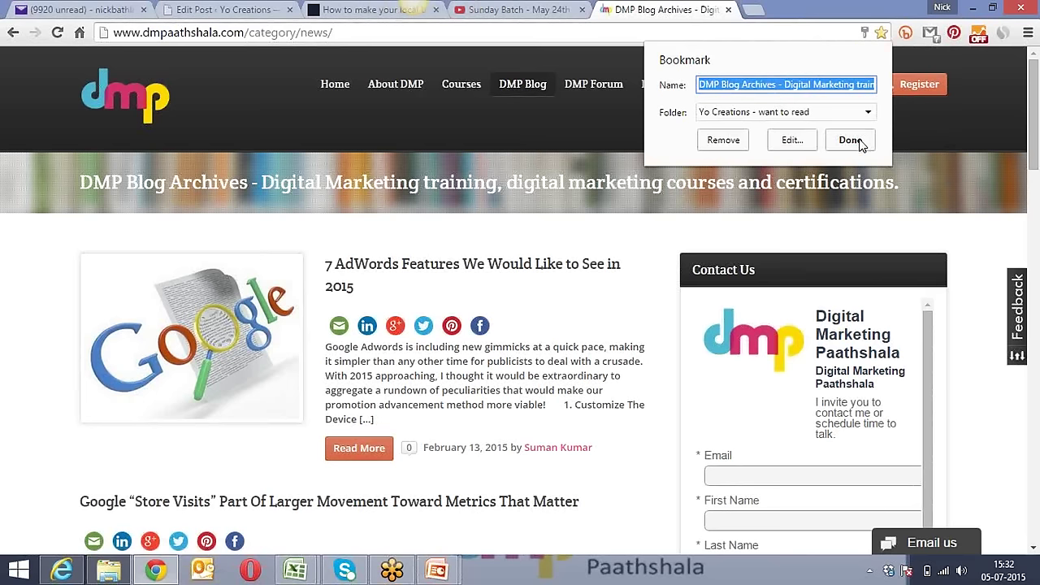
click(904, 138)
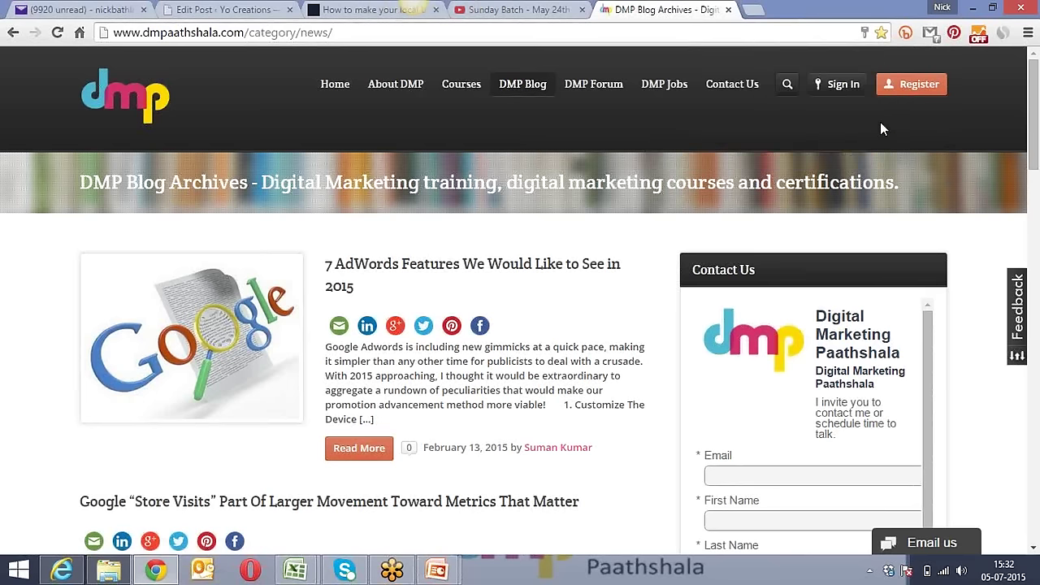
Step: Open a new tab and browse the overflow bookmark folders, then close the list
click(755, 10)
click(927, 65)
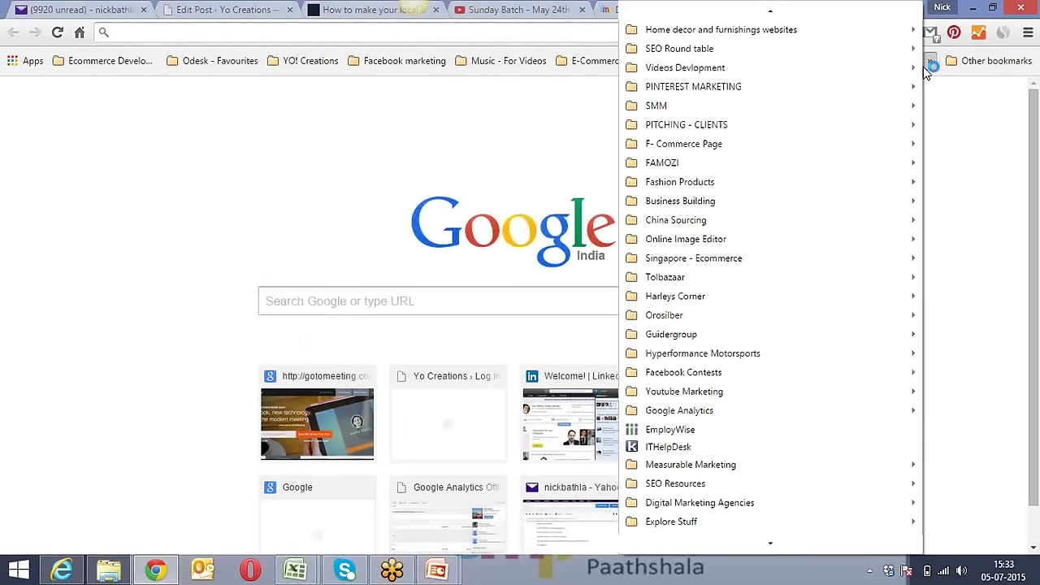
scroll(742, 313, down, 6)
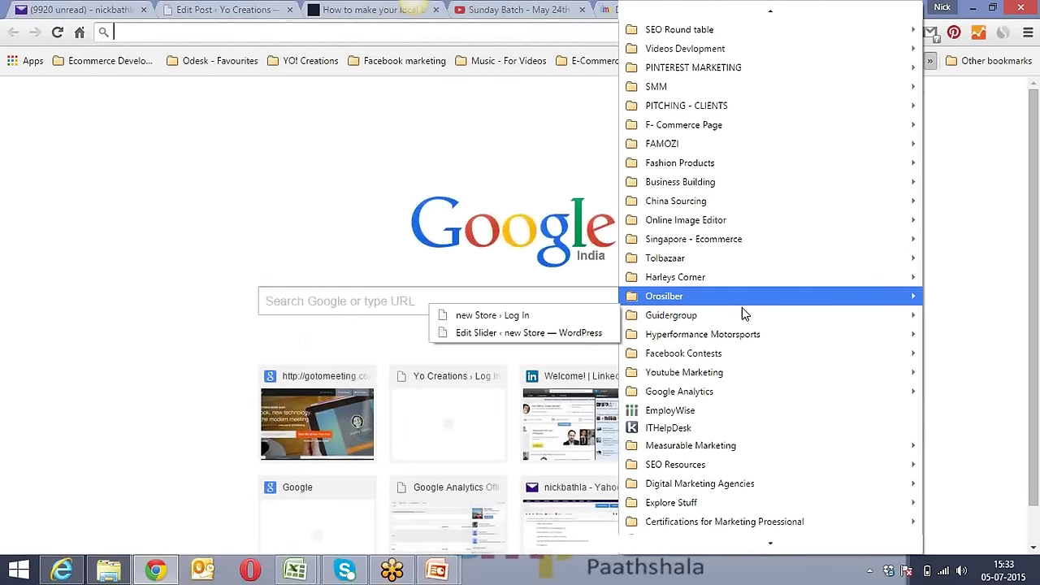
scroll(746, 317, down, 3)
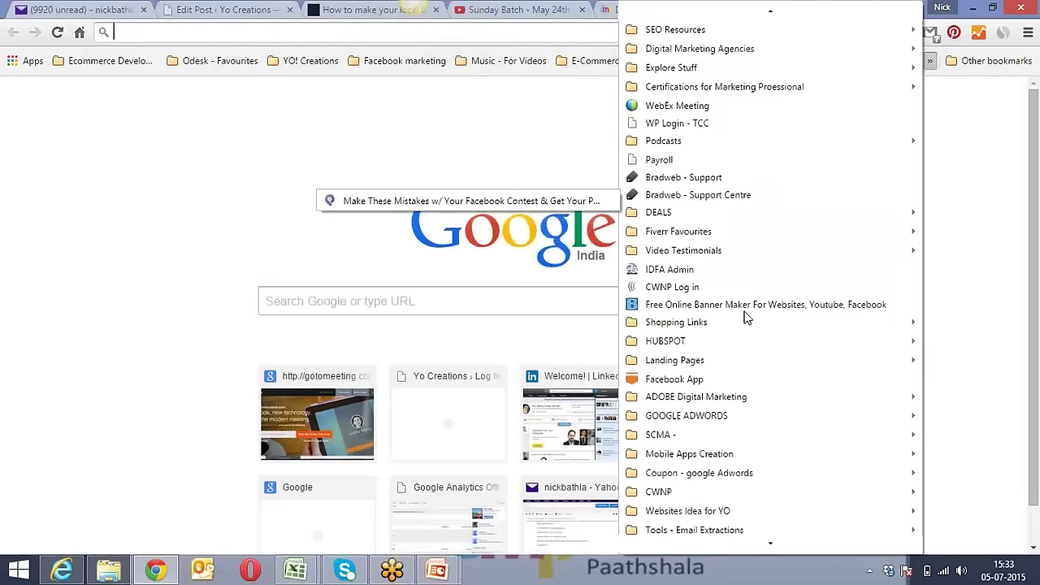
mouse_move(735, 214)
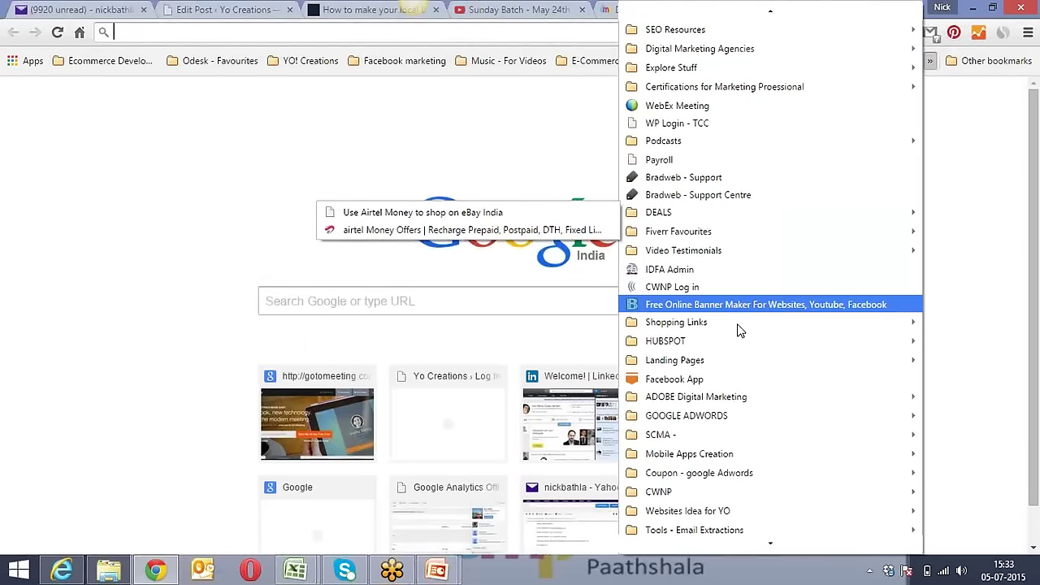
scroll(738, 357, down, 3)
mouse_move(741, 364)
scroll(740, 360, down, 2)
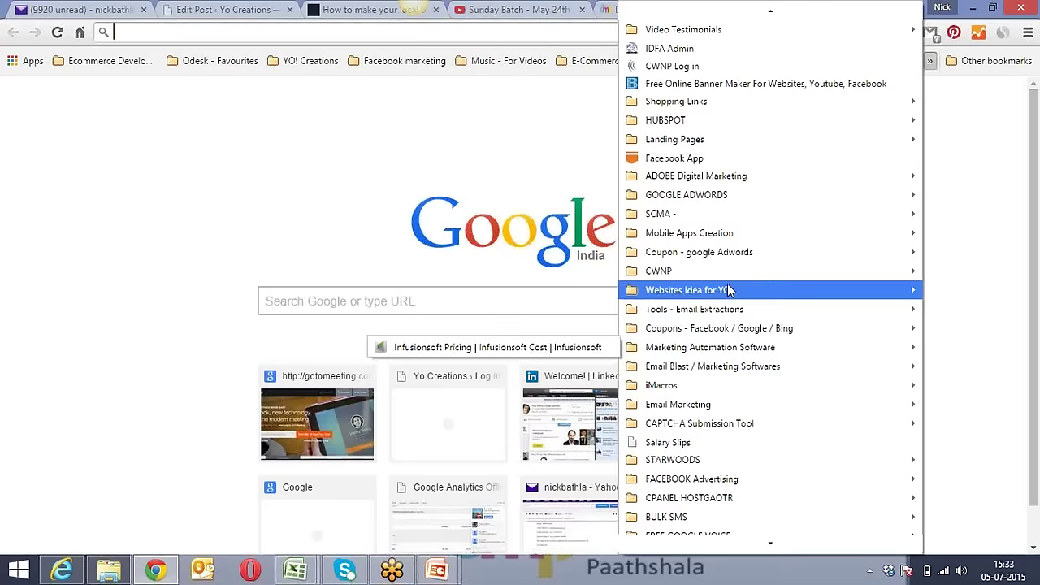
scroll(723, 278, up, 2)
scroll(723, 279, up, 2)
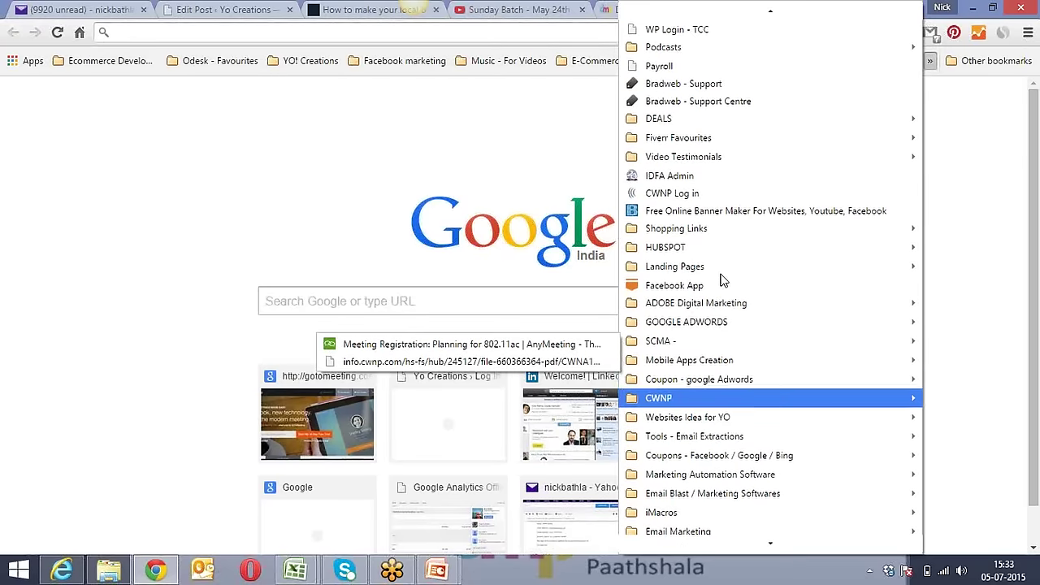
mouse_move(721, 421)
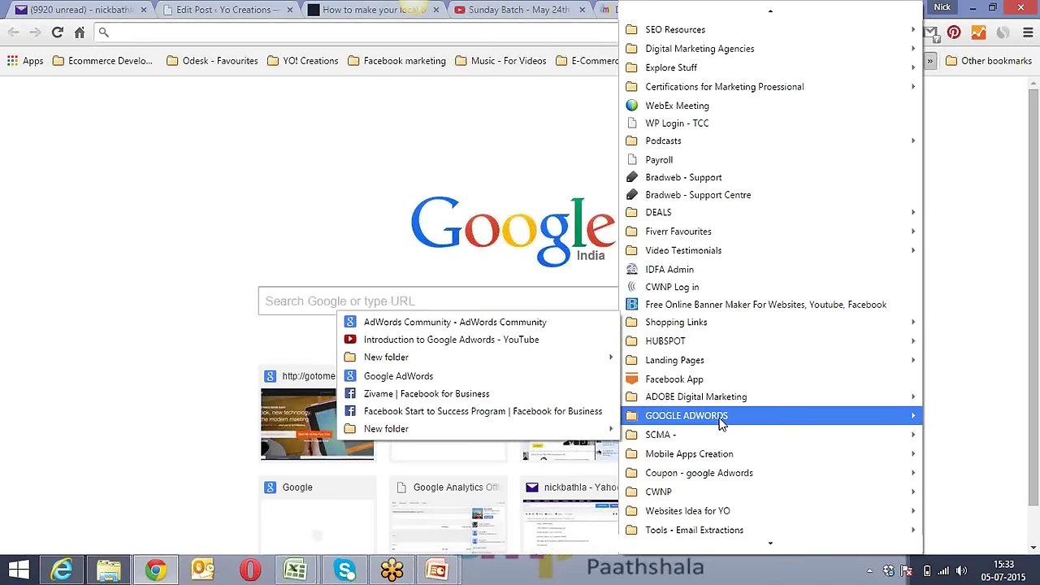
scroll(721, 423, up, 2)
scroll(721, 423, up, 2)
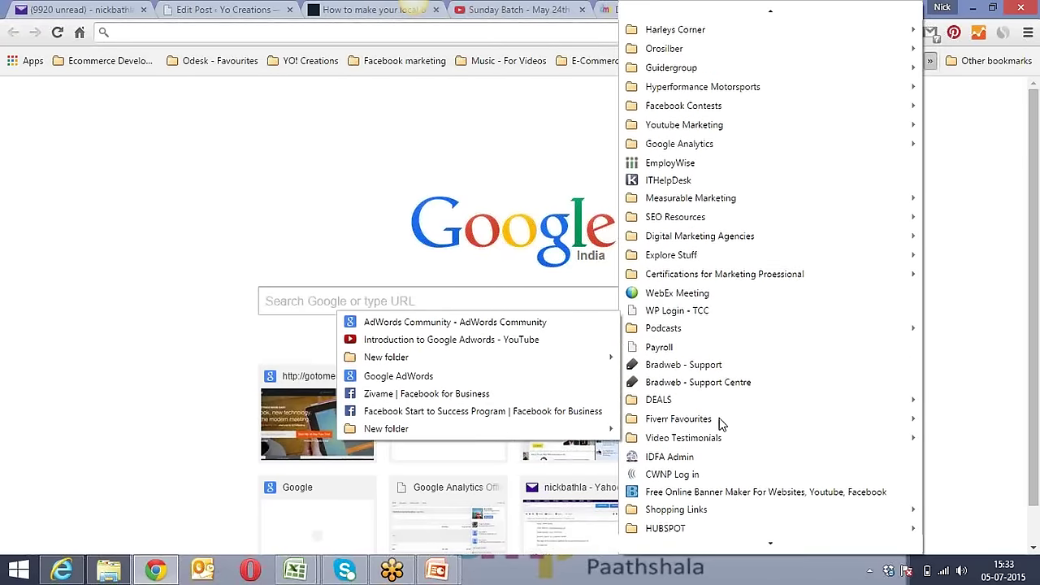
scroll(741, 175, up, 2)
scroll(746, 168, up, 3)
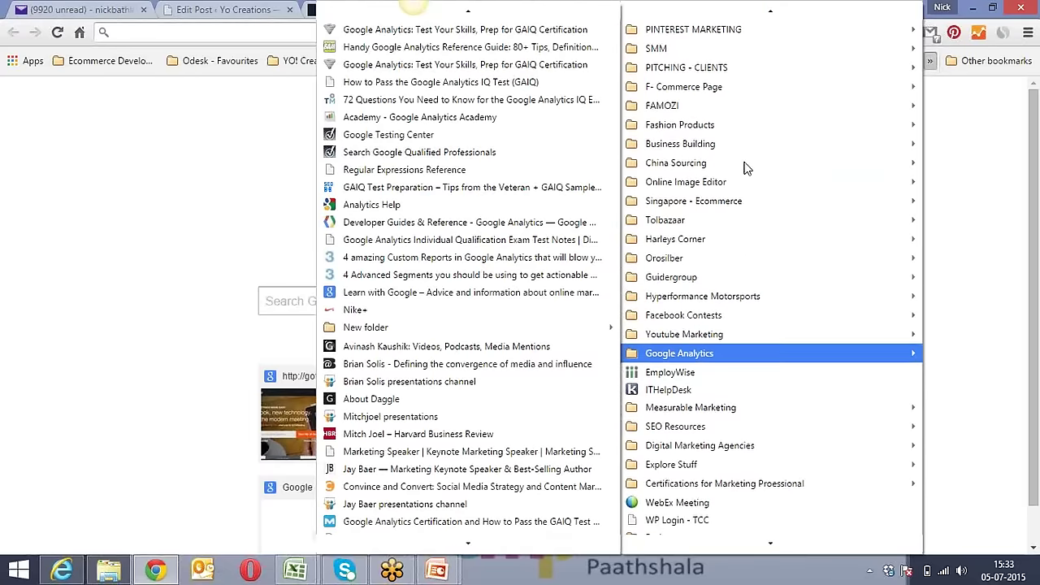
mouse_move(724, 109)
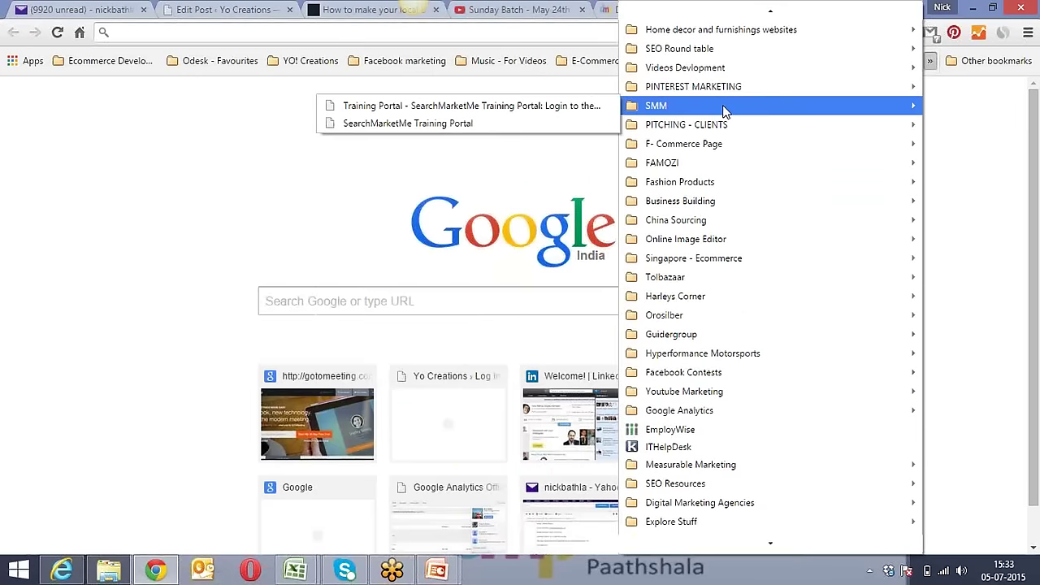
click(963, 144)
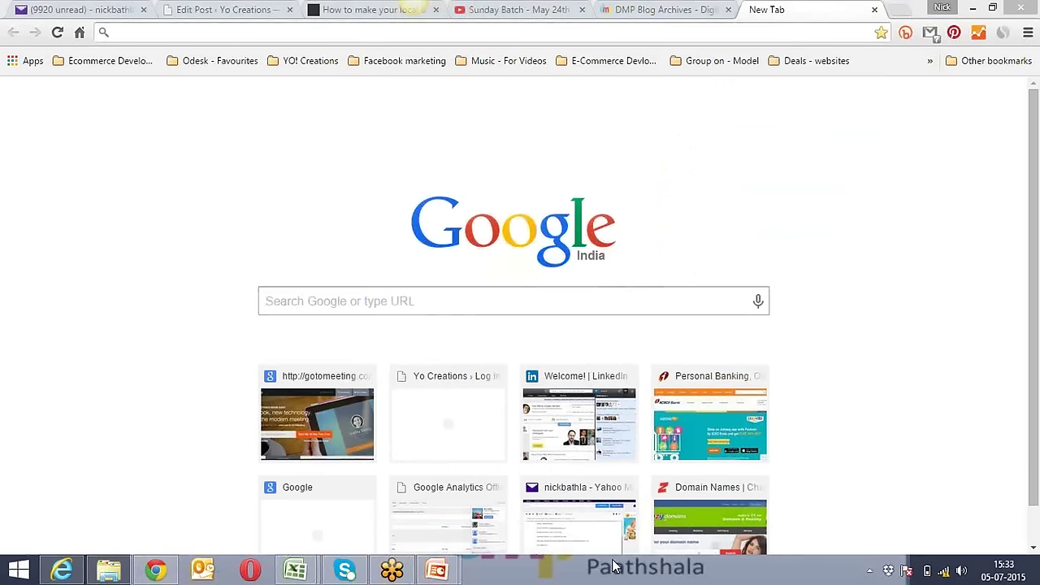
click(943, 573)
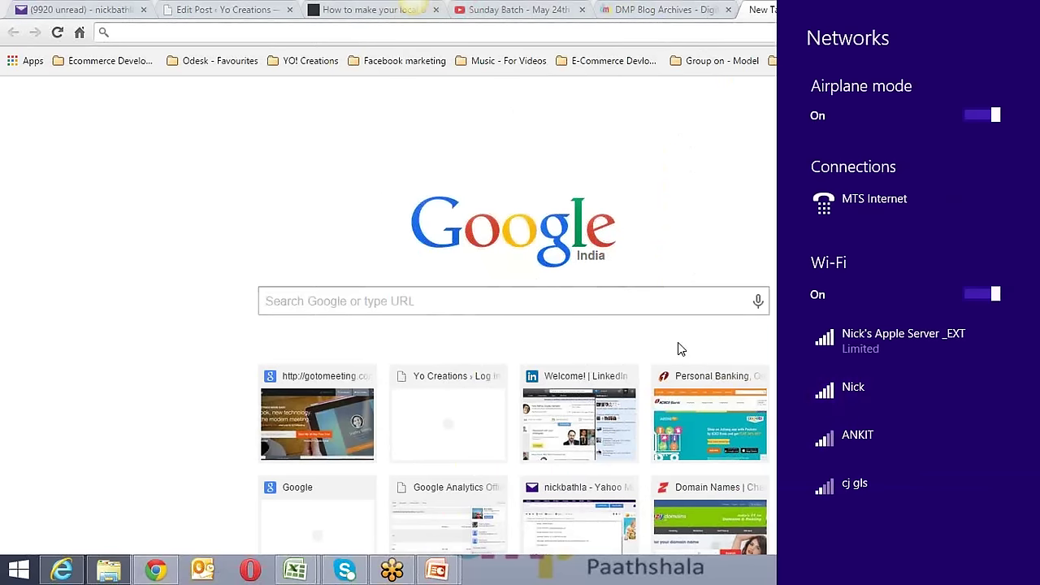
click(691, 180)
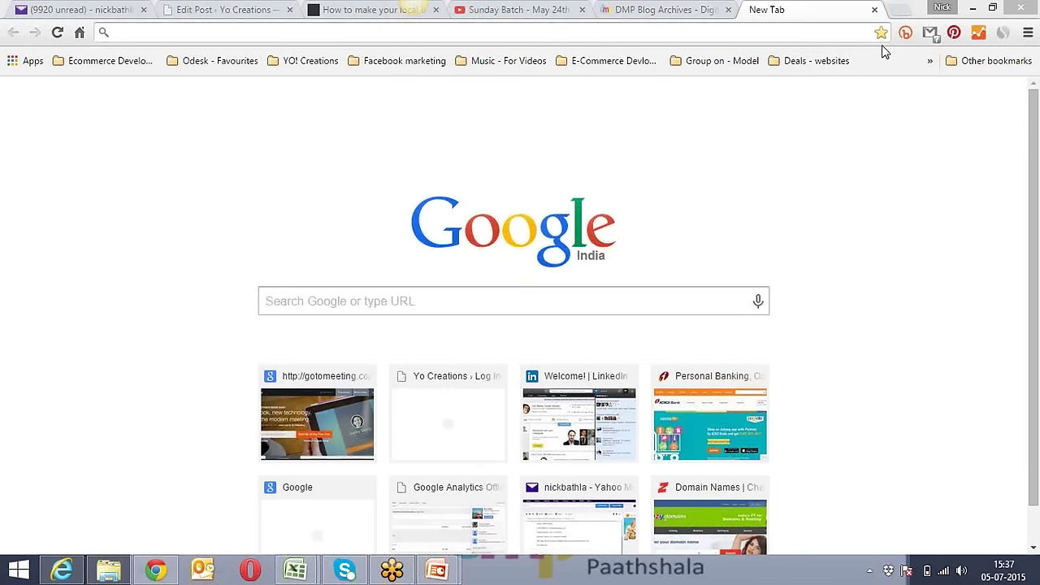
Step: Look through the overflow bookmark folders again and close the list
click(929, 61)
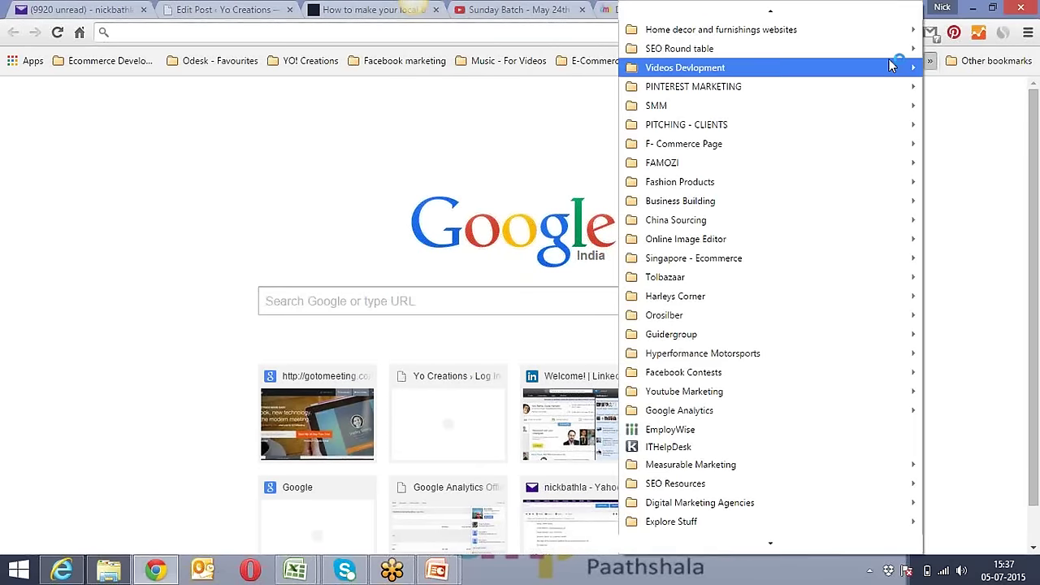
mouse_move(742, 325)
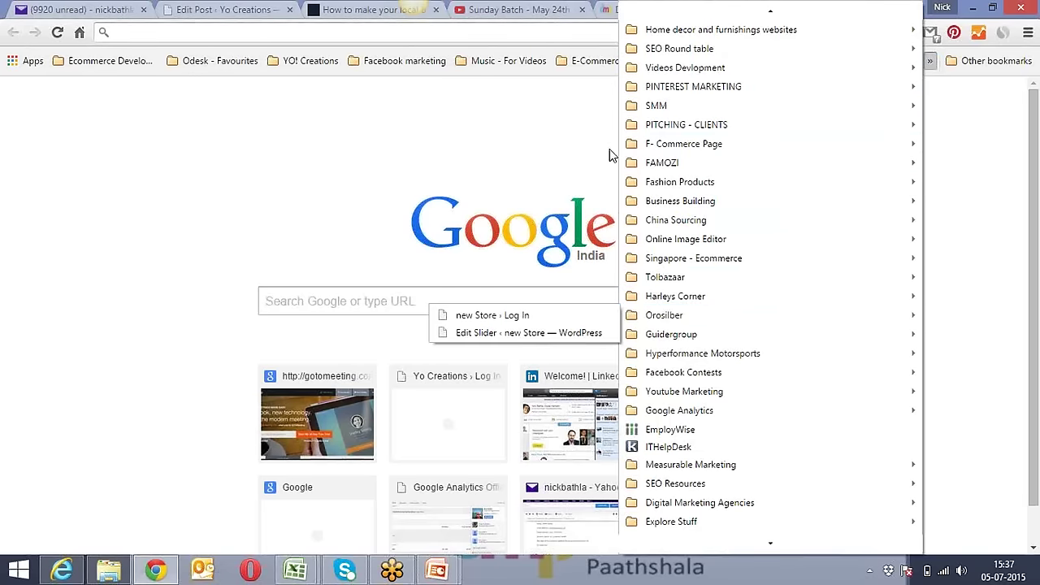
click(523, 99)
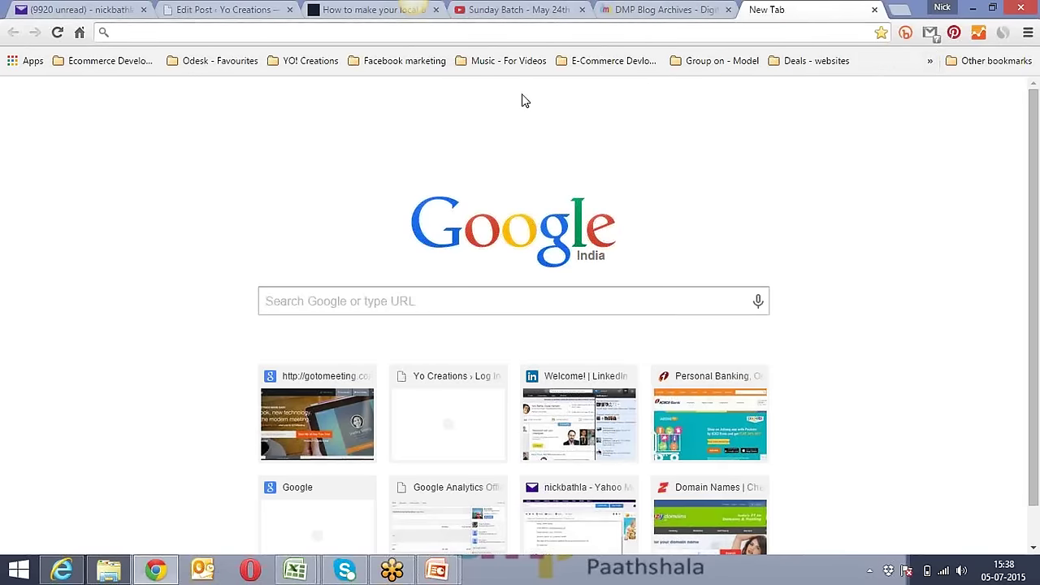
Step: Go to delicious.com, correcting the mistyped address, to load the saved-links profile
click(568, 33)
text(dreli)
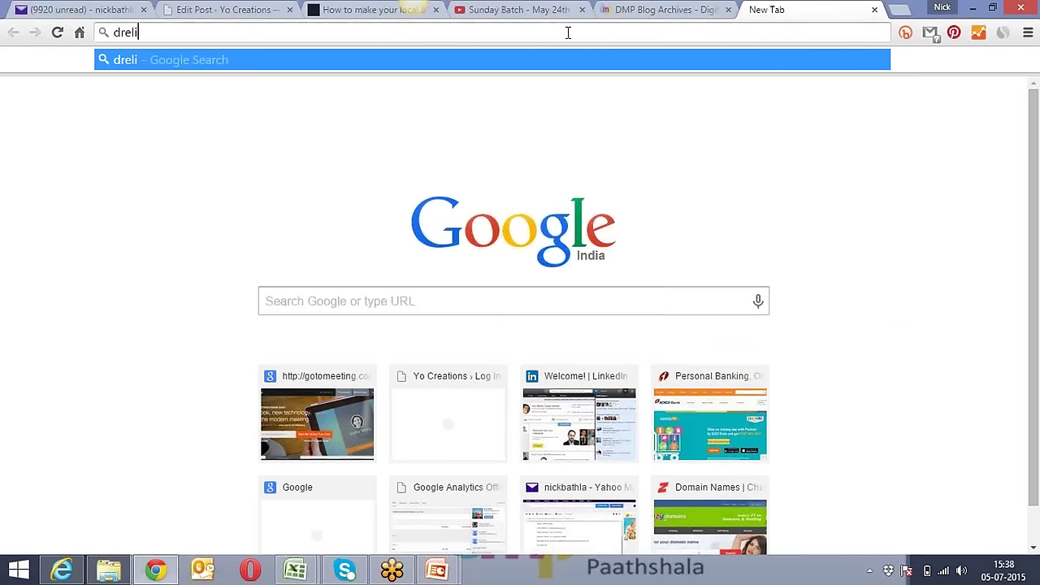
key(BackSpace)
key(BackSpace)
key(BackSpace)
text(elicious)
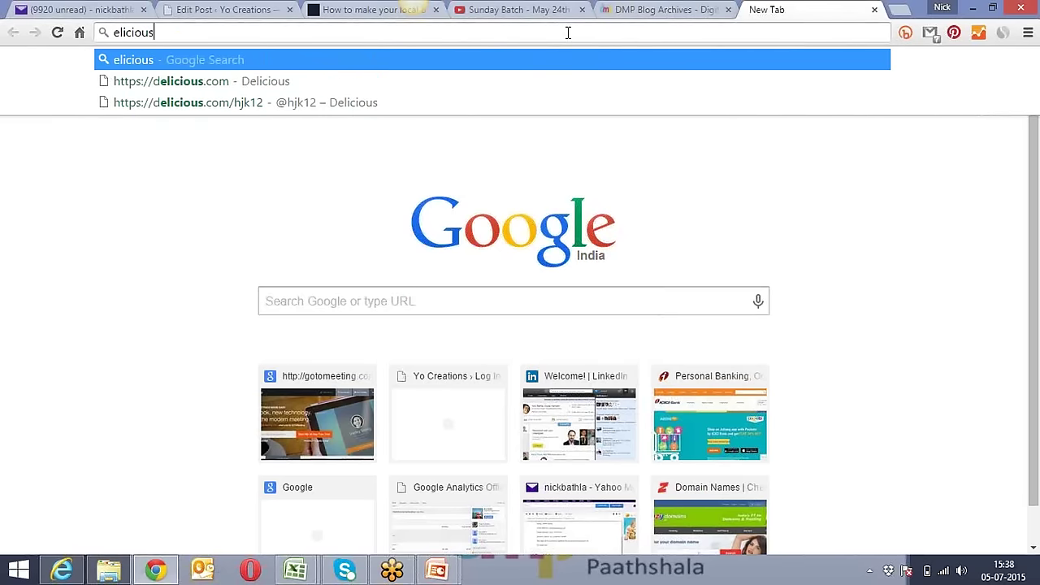
text(.com)
key(Return)
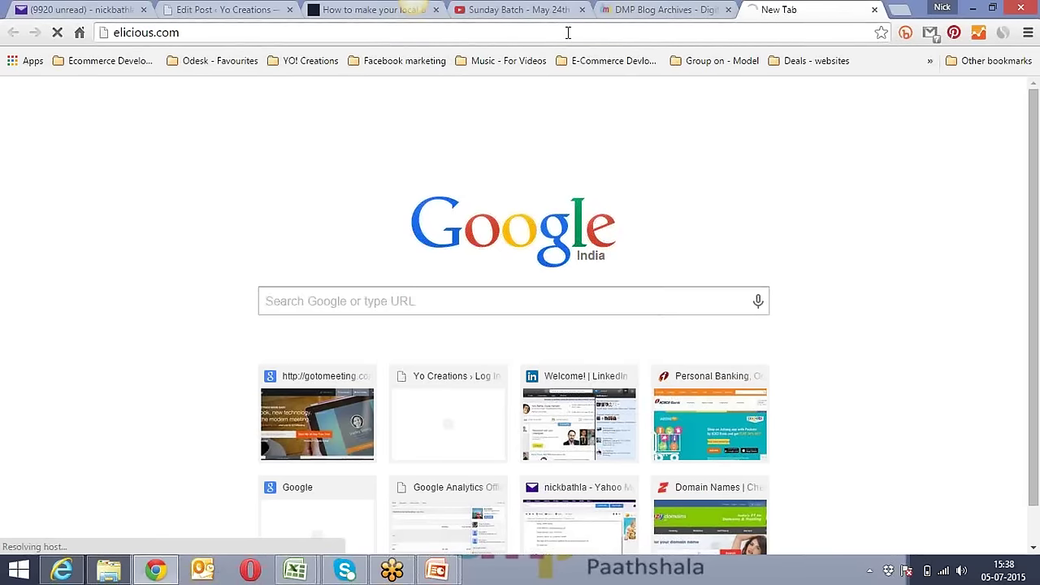
click(568, 33)
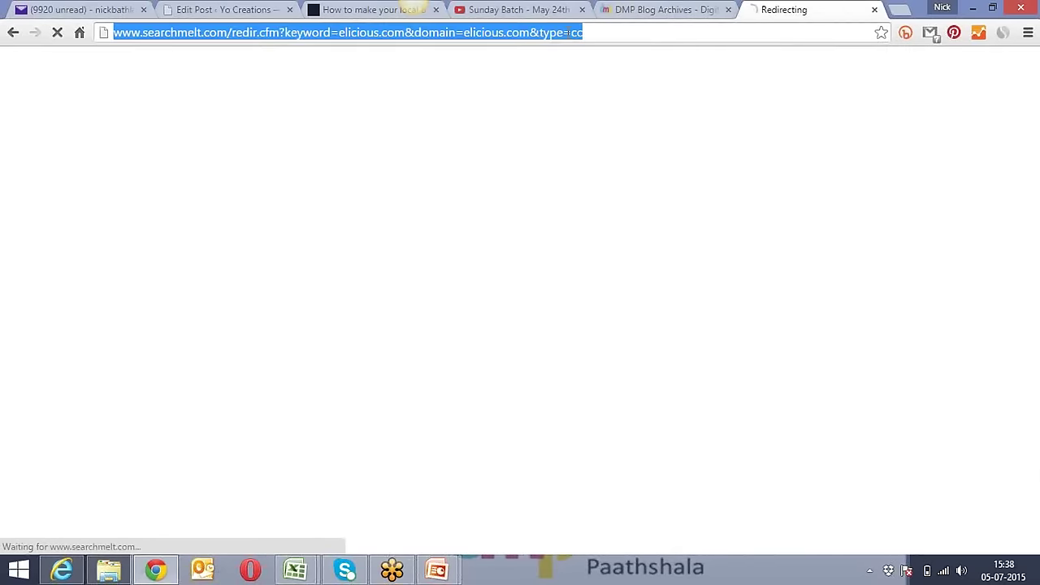
text(delicio)
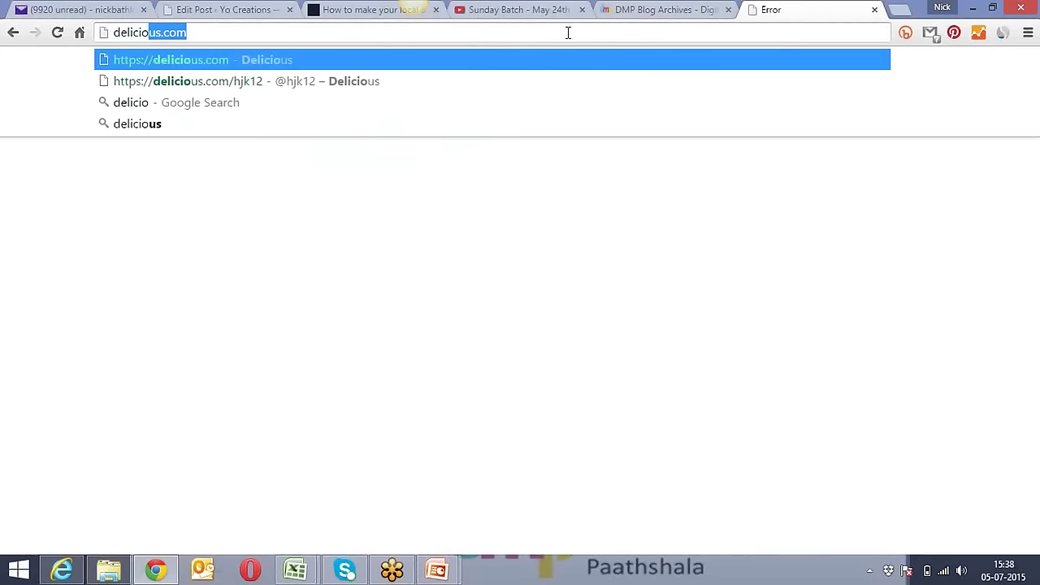
text(us.com)
key(Return)
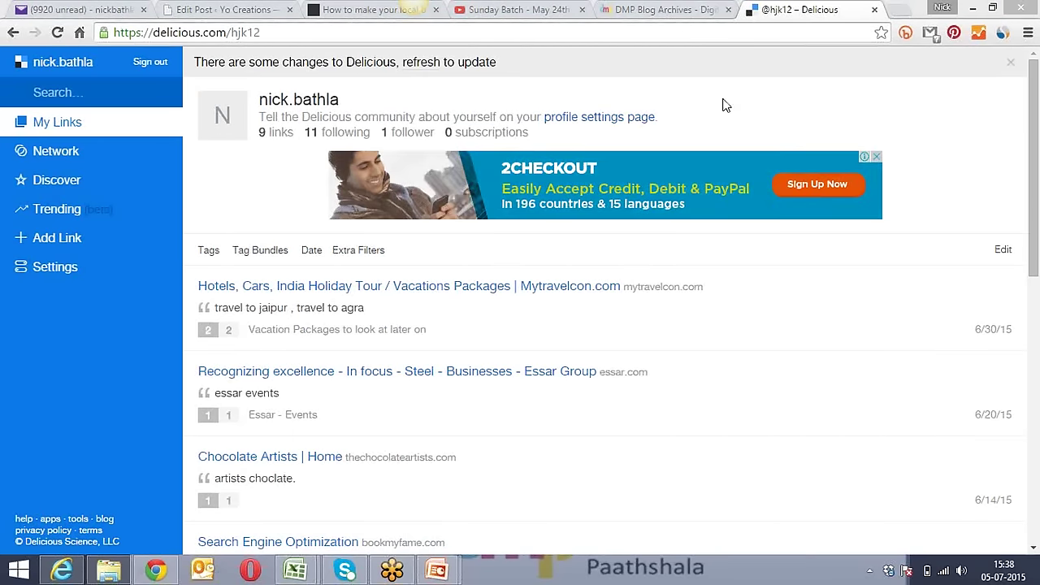
Step: Open another new tab and check the overflow bookmark folders
click(899, 12)
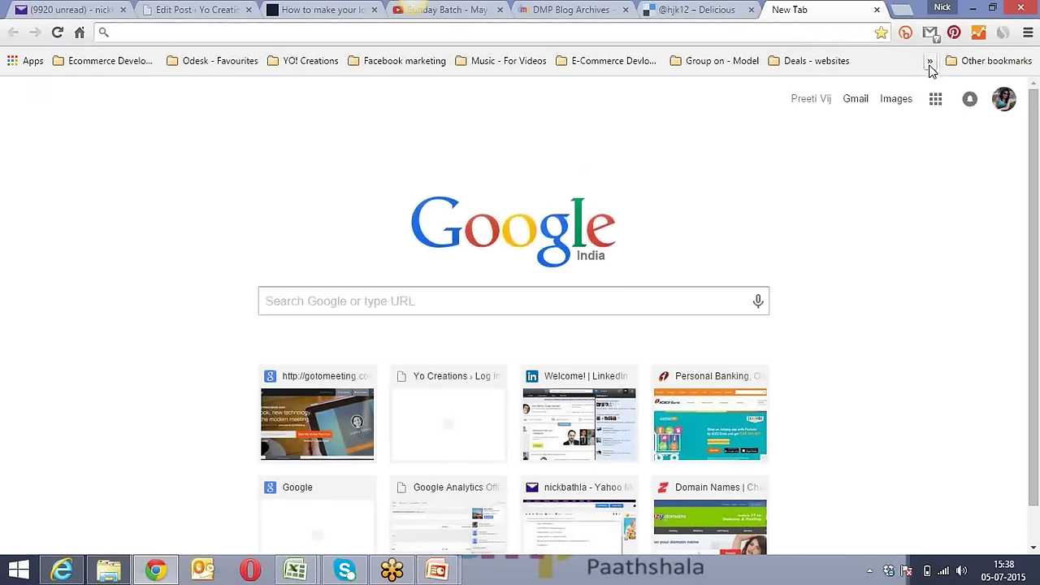
click(930, 65)
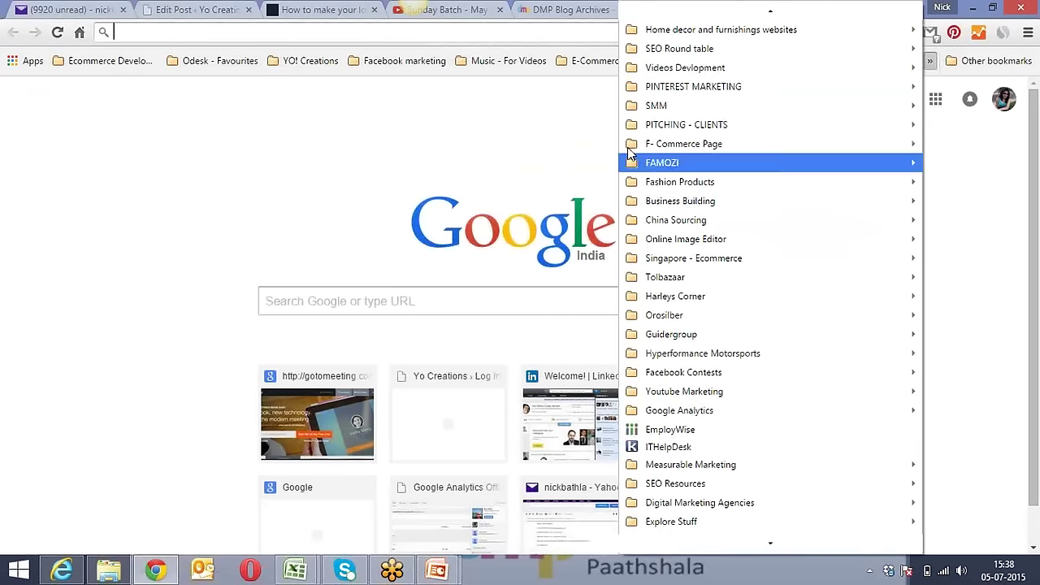
mouse_move(685, 107)
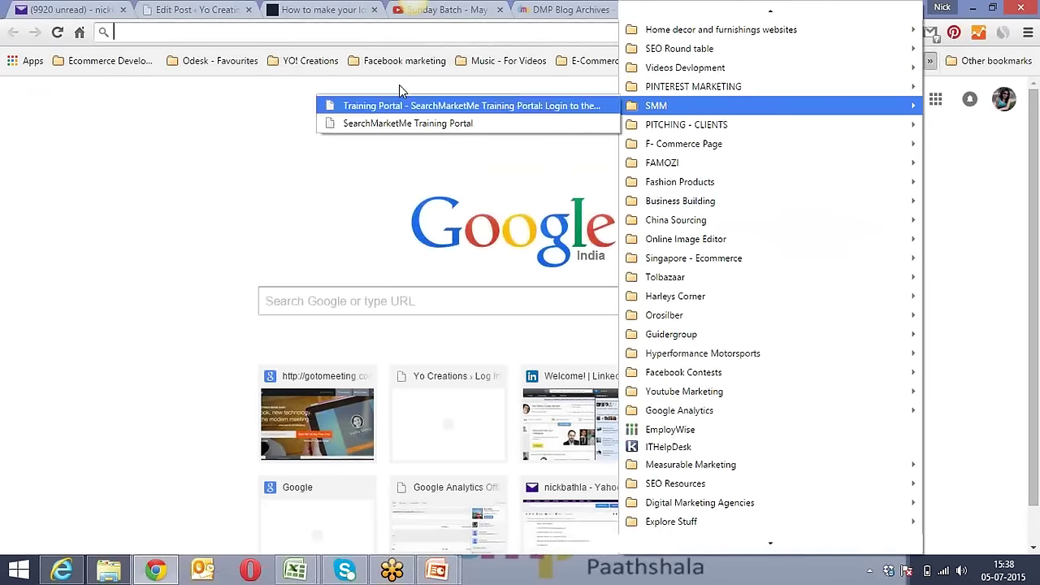
click(263, 101)
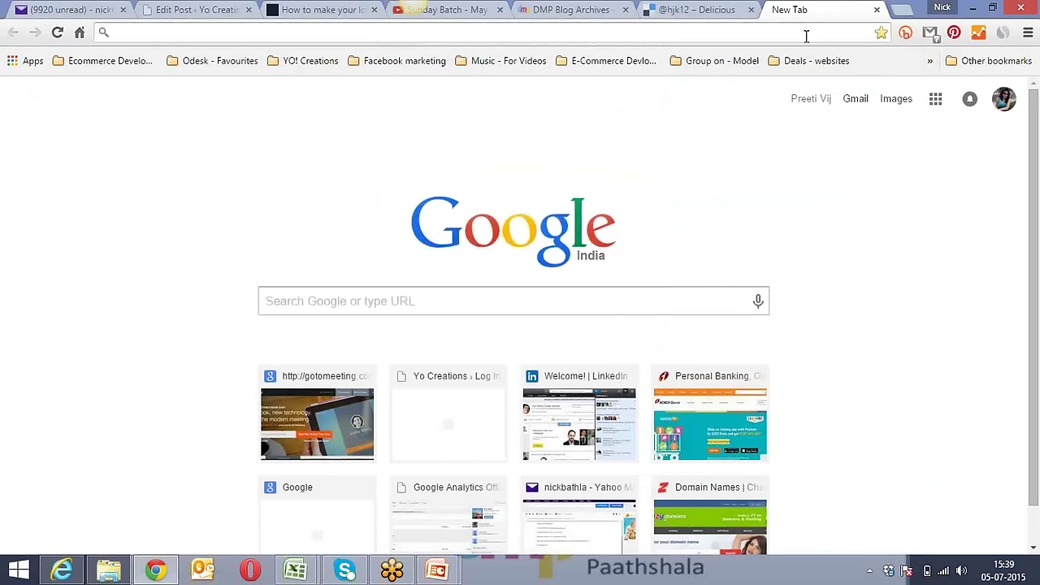
click(695, 10)
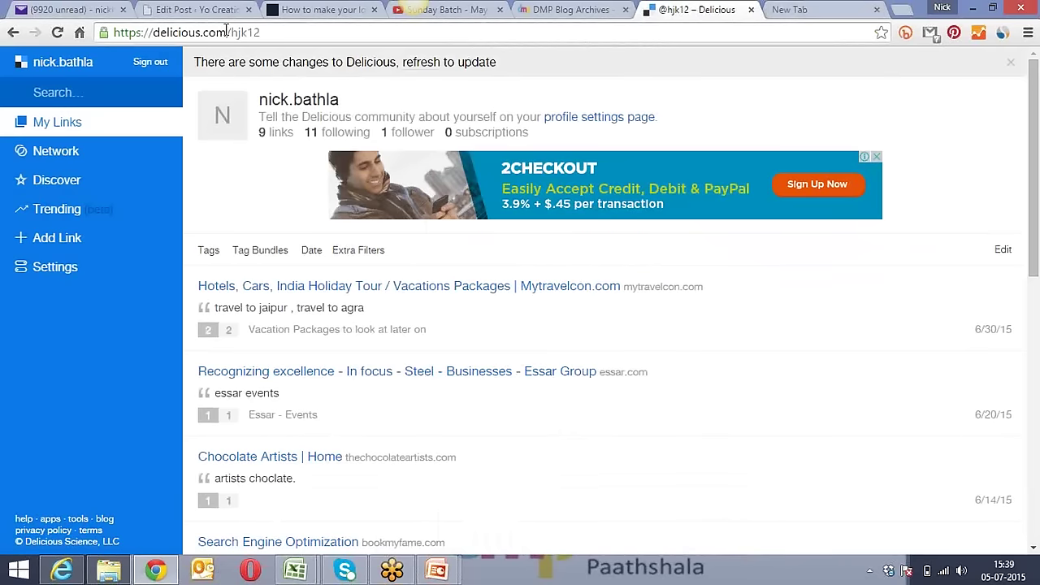
drag(227, 32, 115, 35)
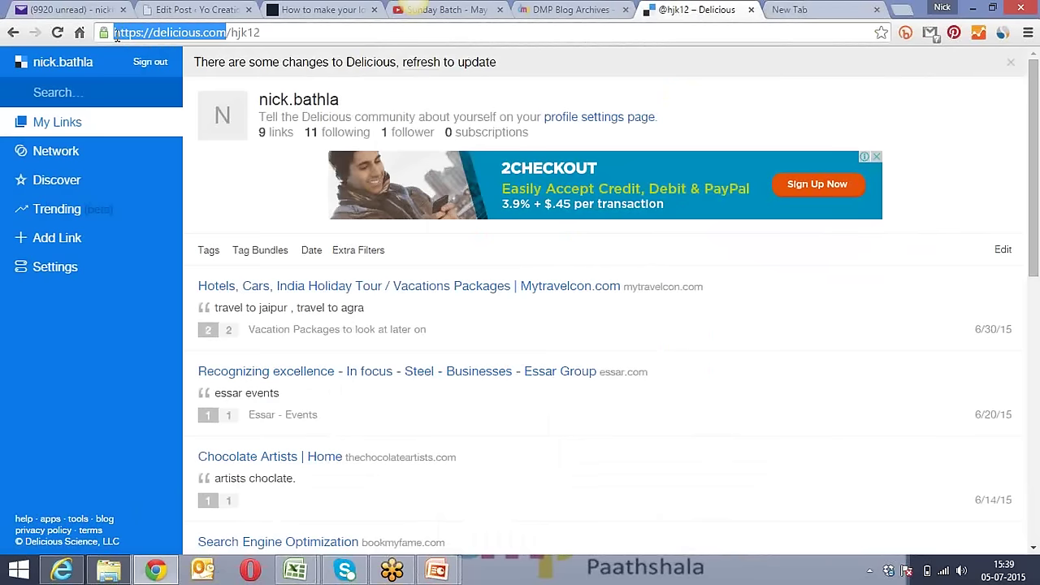
right_click(126, 34)
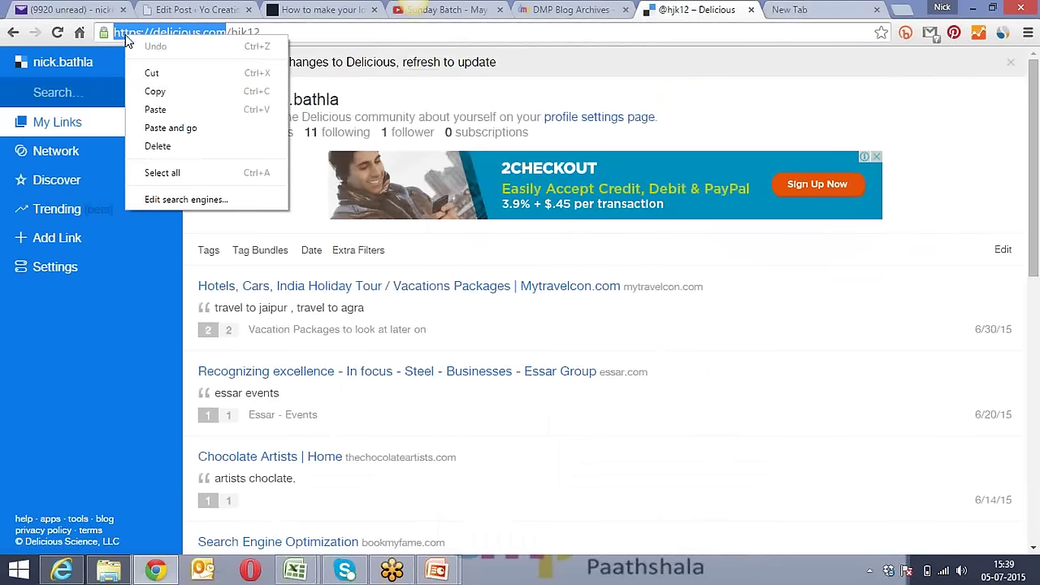
click(172, 90)
key(alt+Tab)
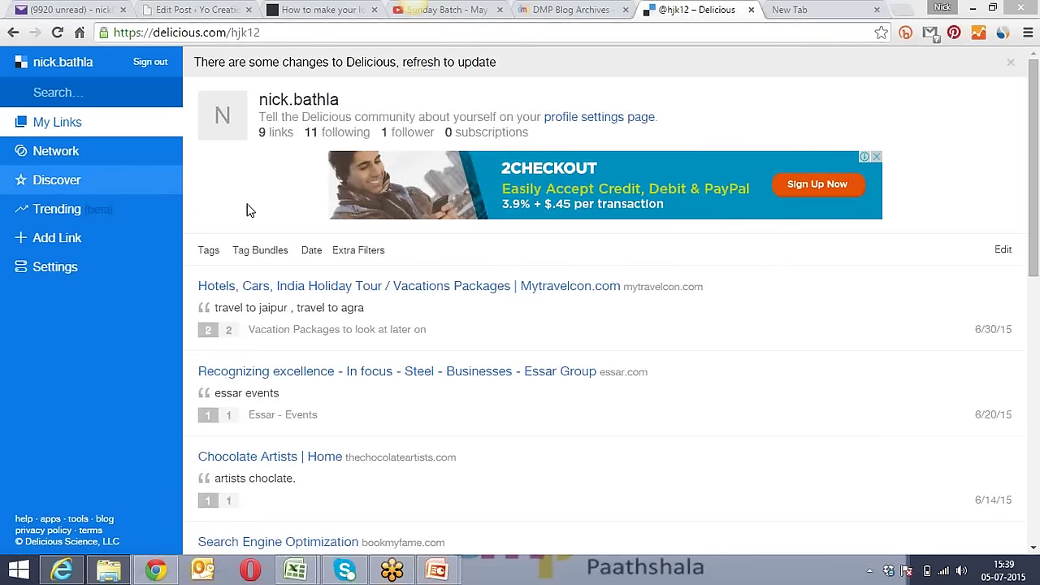
click(92, 244)
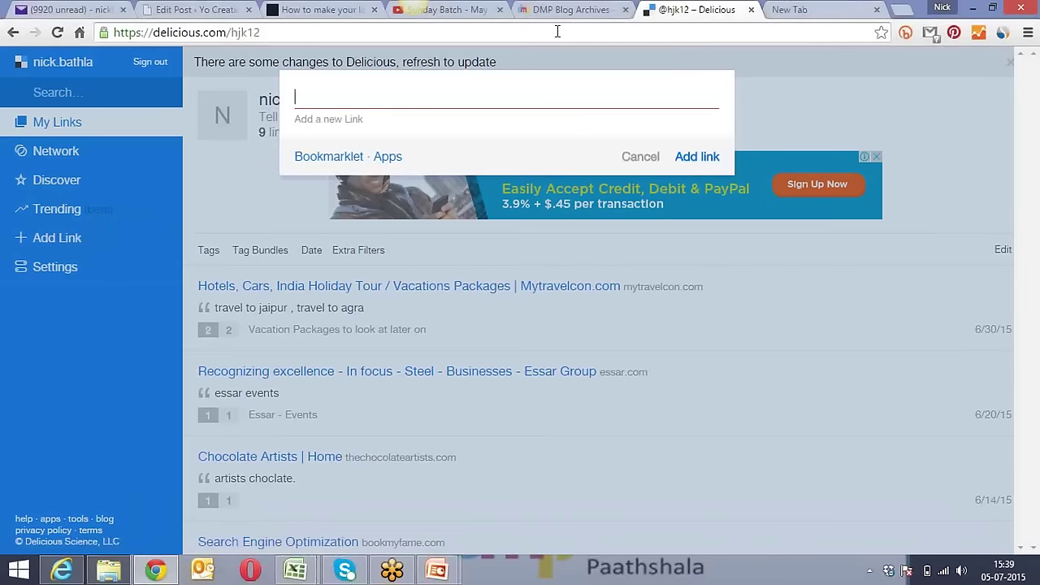
click(571, 10)
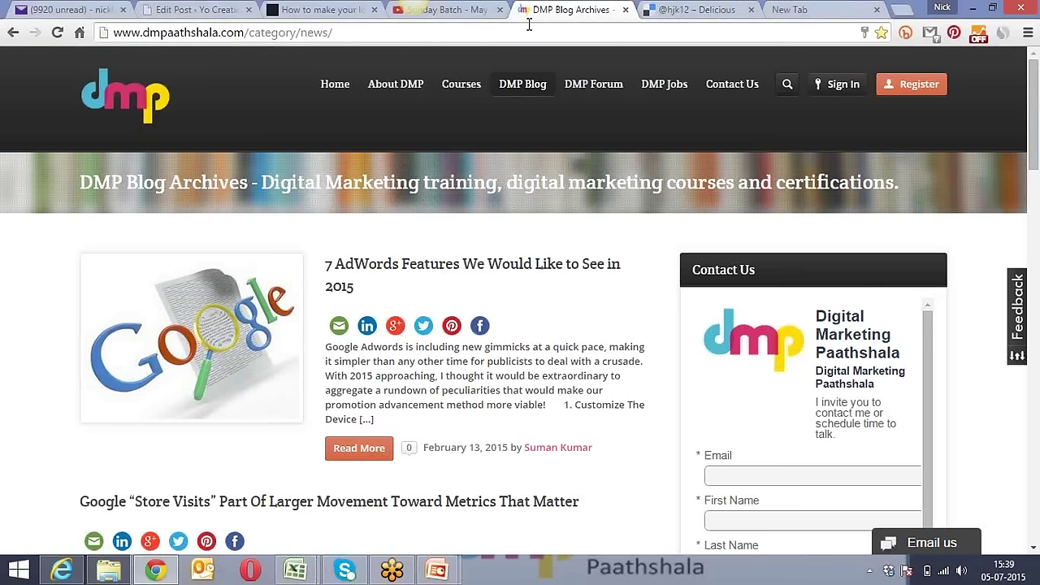
click(529, 24)
click(651, 11)
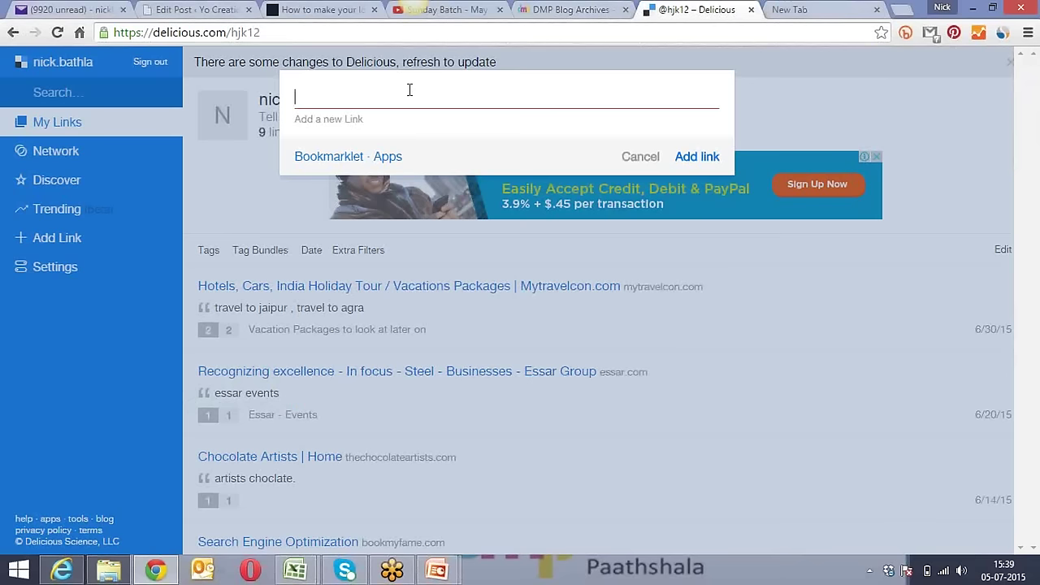
key(ctrl+v)
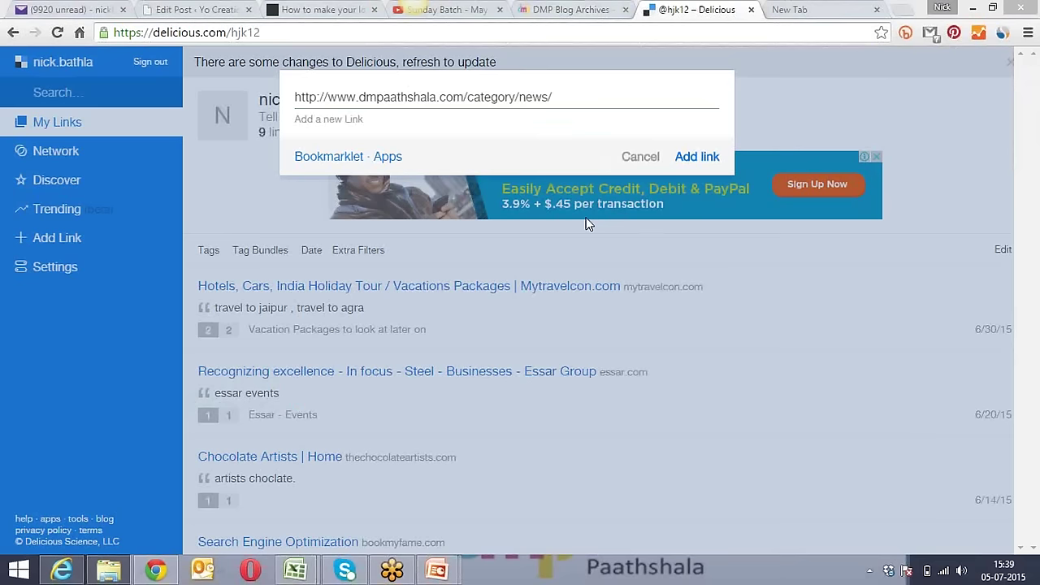
click(674, 166)
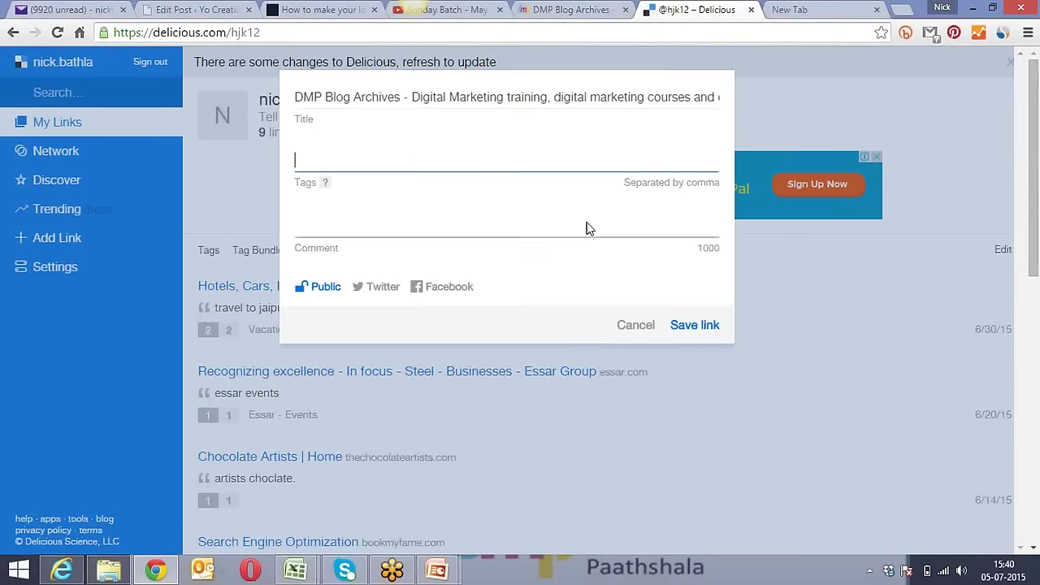
Step: Save the link with tags 'Digital Marketing Blog' and comment 'Digital Marketing Training'
click(444, 153)
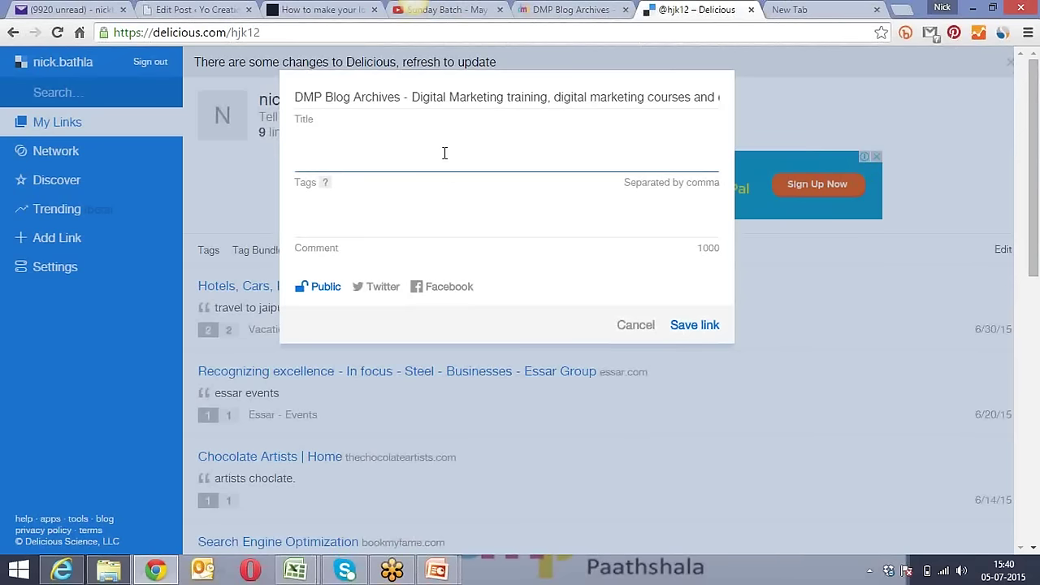
click(388, 223)
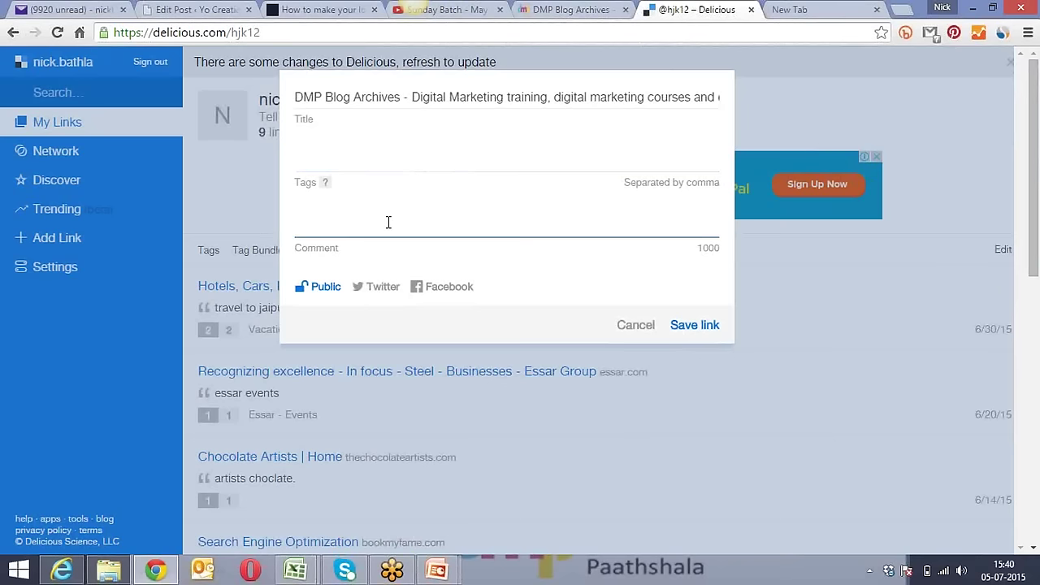
click(409, 160)
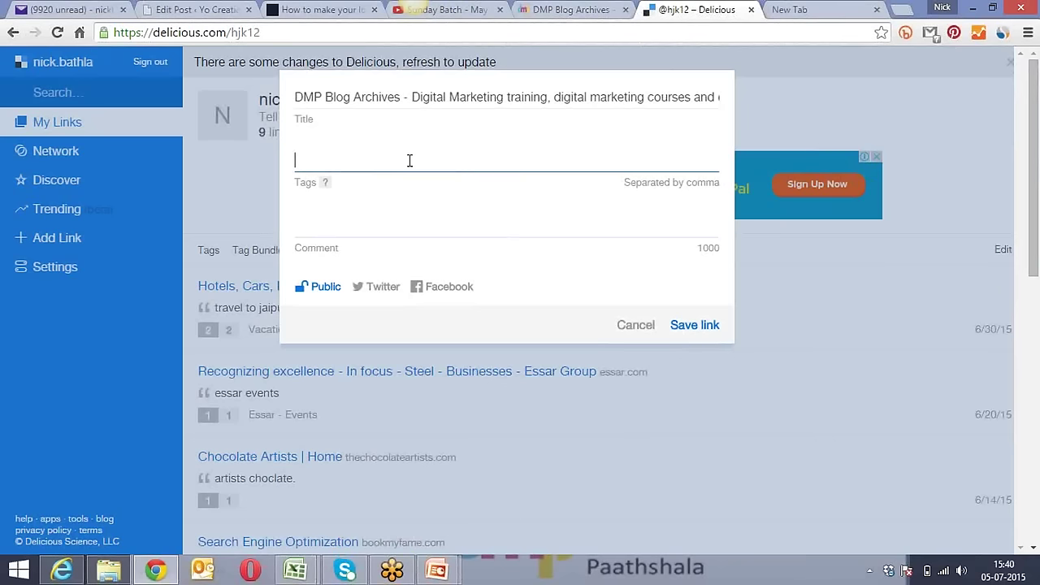
text(Digi)
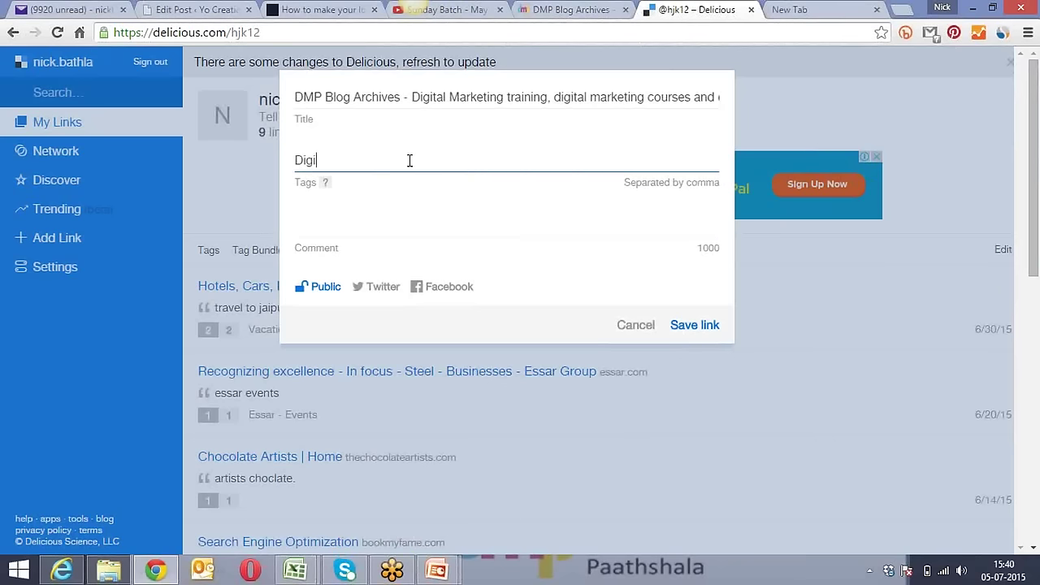
text(tal  Marketing Blog)
click(391, 211)
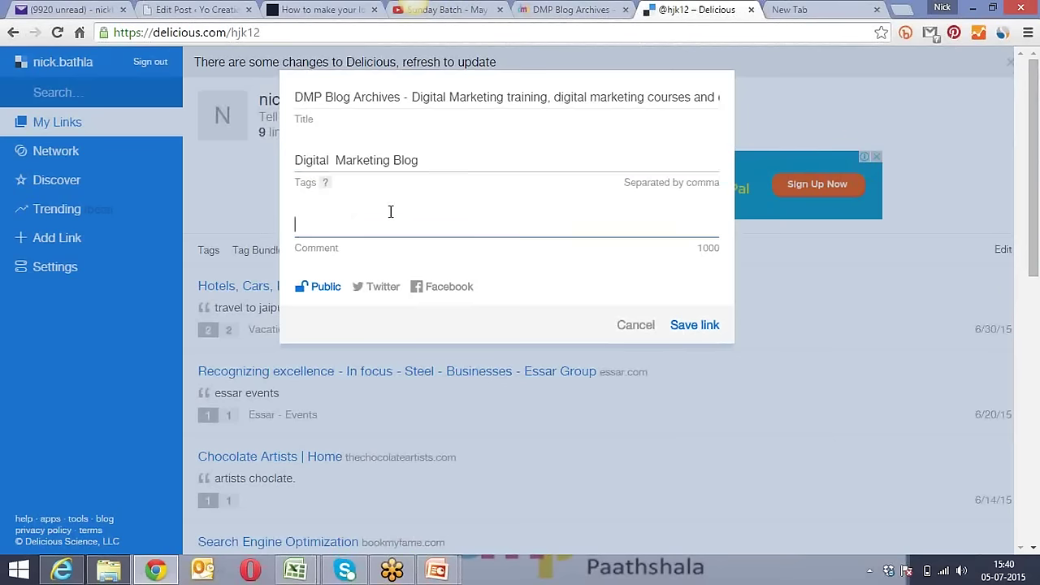
text(Digital)
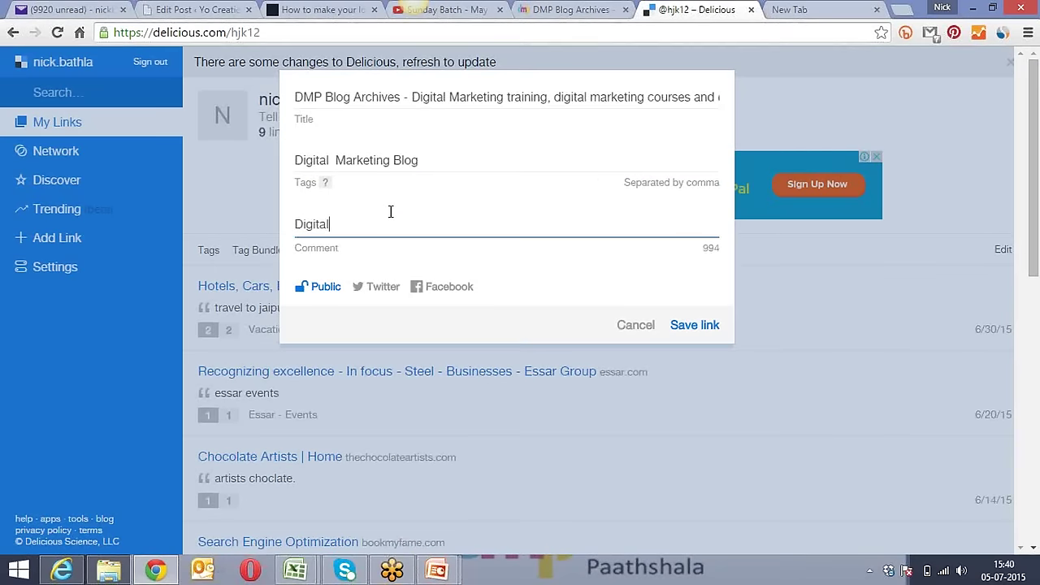
text( Marketing Training)
click(681, 323)
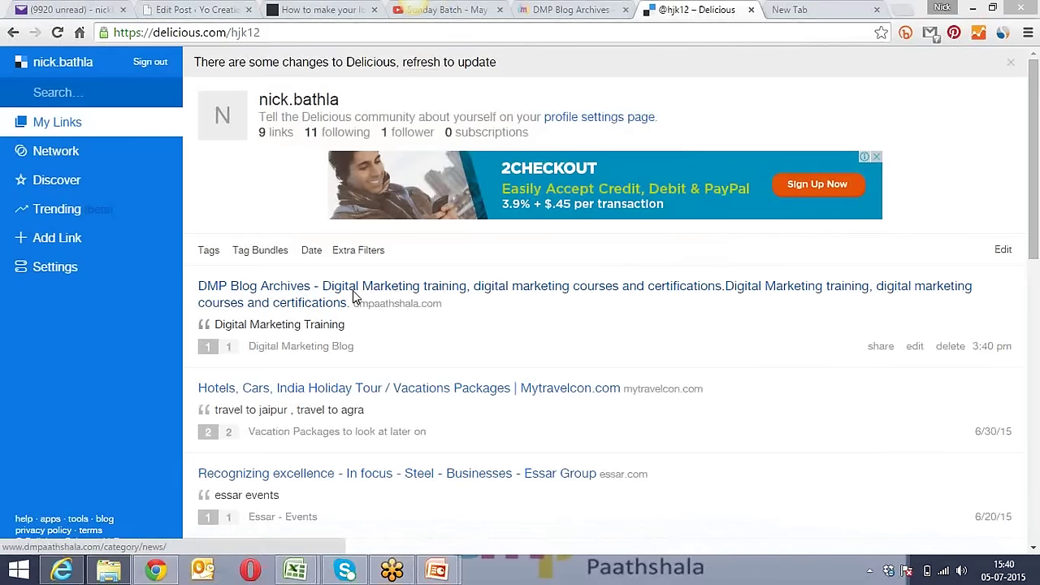
Step: Scroll down the Delicious saved links list
scroll(447, 240, down, 1)
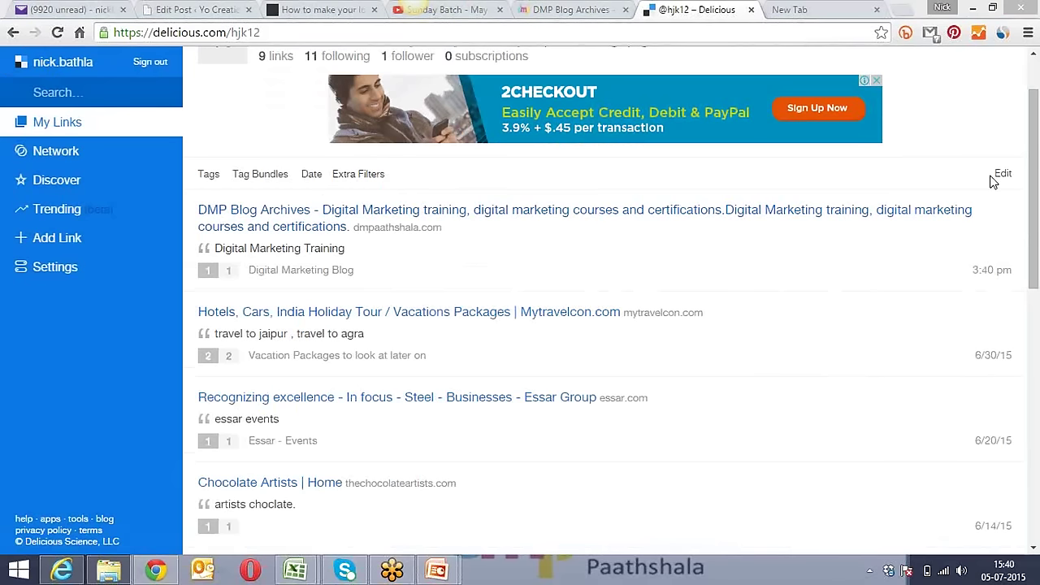
scroll(1003, 176, down, 2)
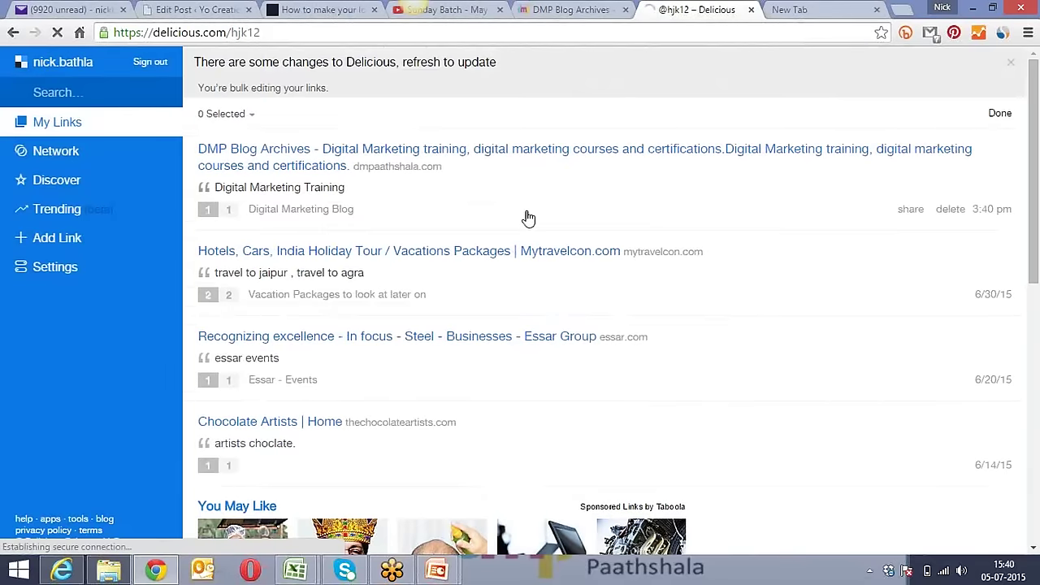
Step: Delete the DMP Blog Archives link from Delicious, confirm with OK, then view the blog's tab
click(330, 150)
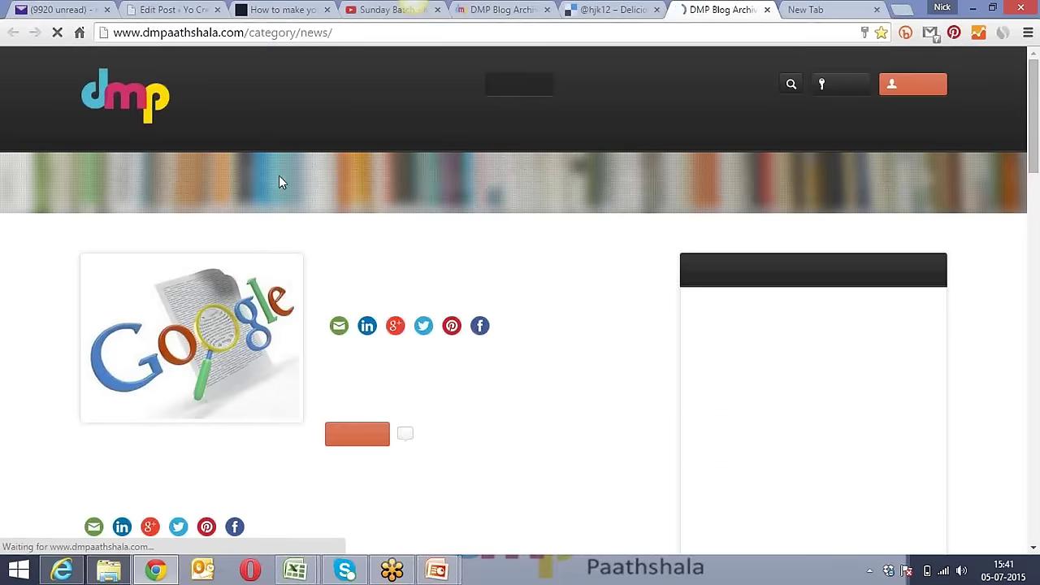
click(614, 9)
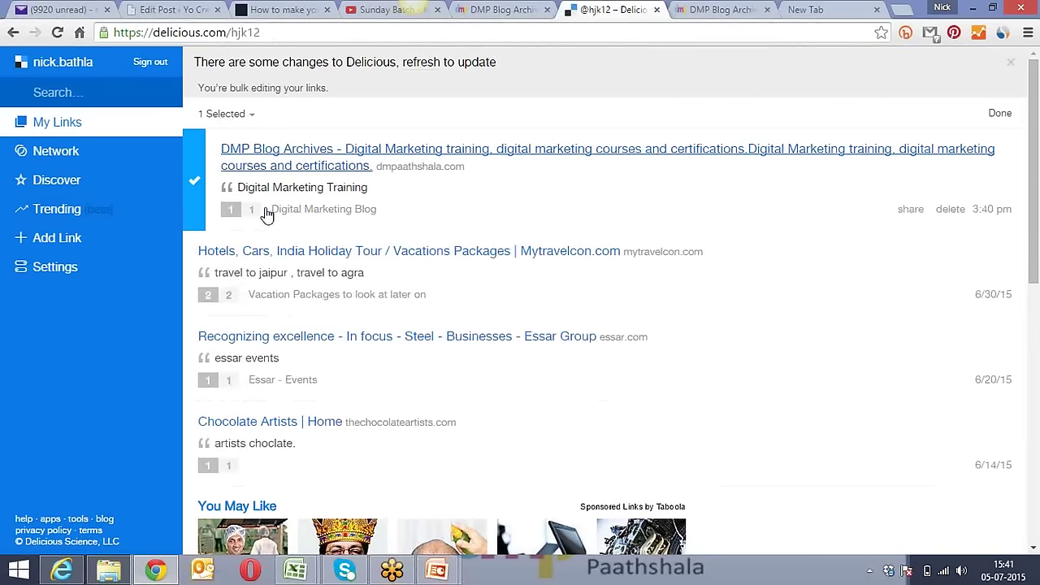
click(950, 210)
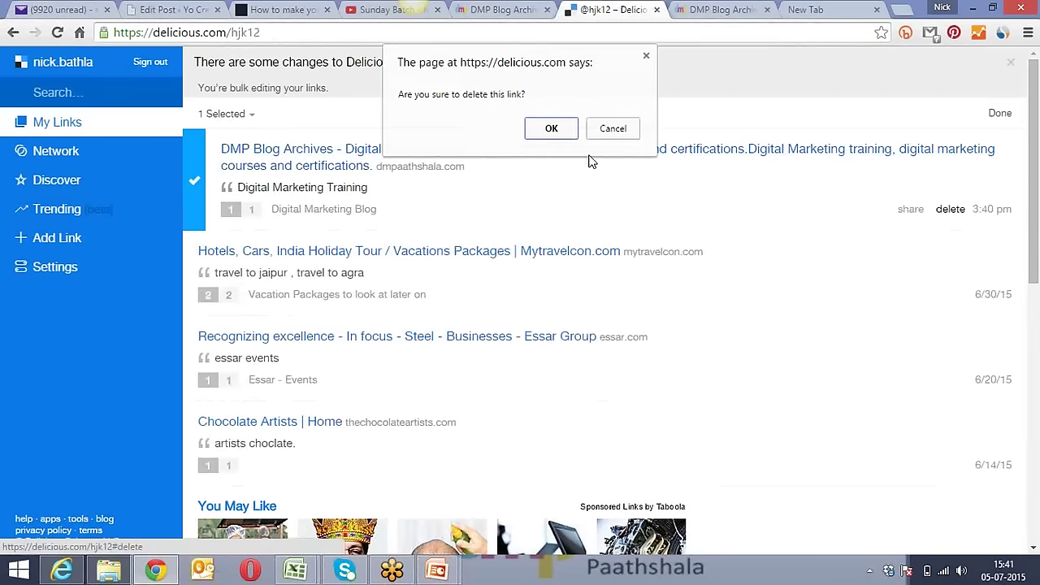
click(554, 128)
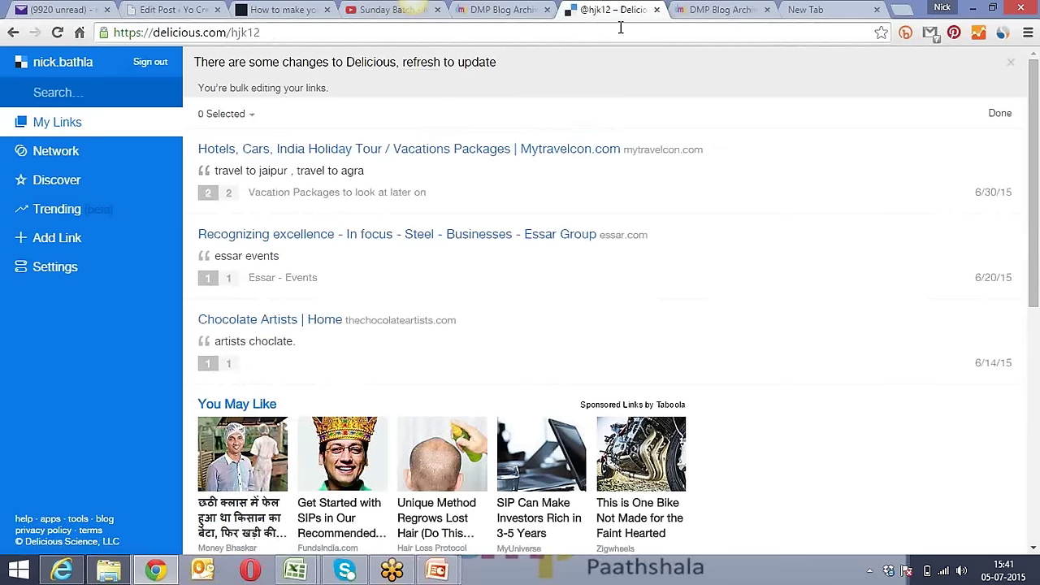
click(714, 7)
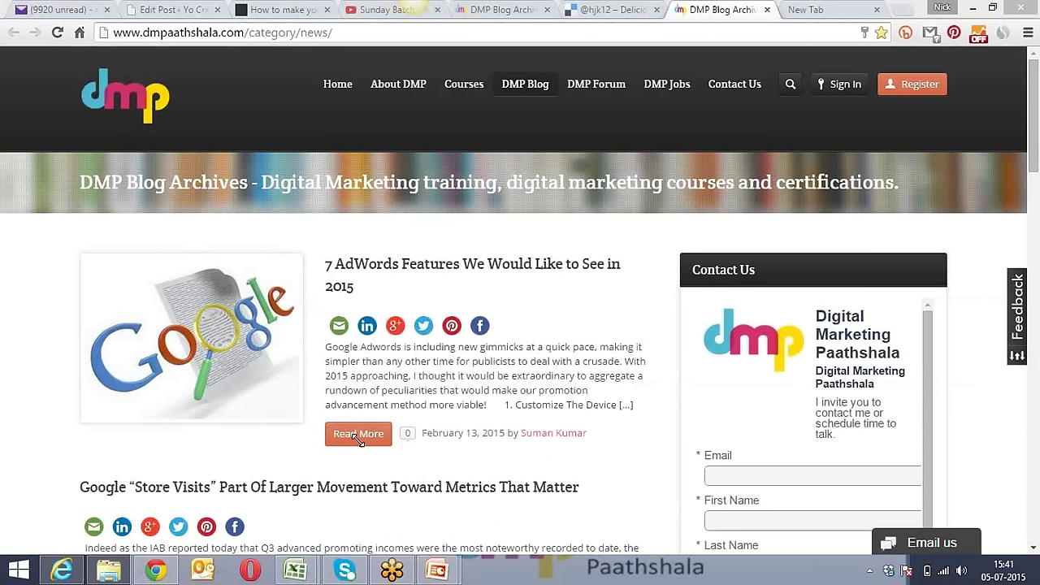
Step: Google 'list of social bookmarking sites 2015' and open the 250+ Best Free High PR result
click(803, 10)
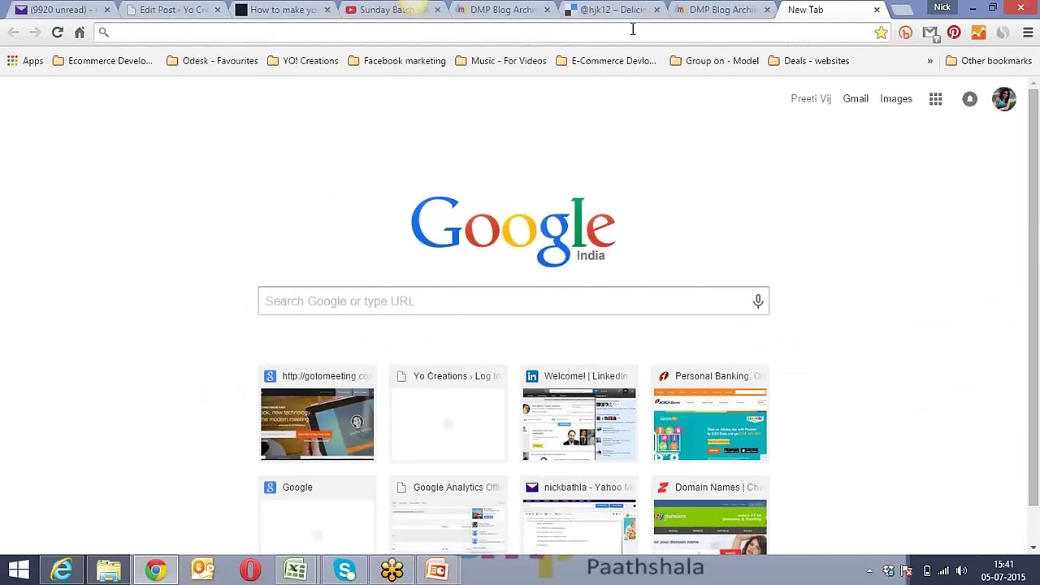
text(lis)
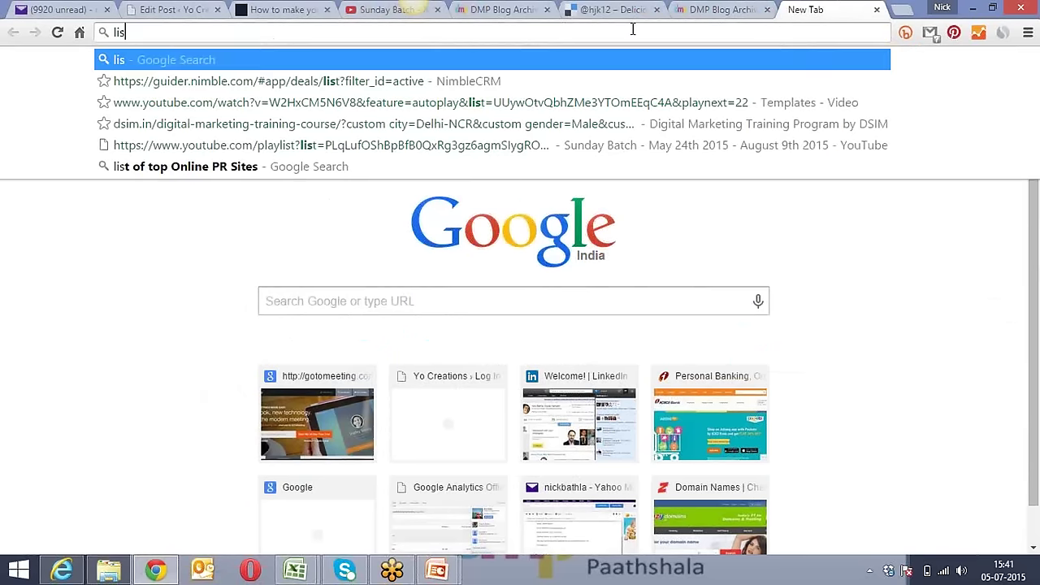
text(t of socia)
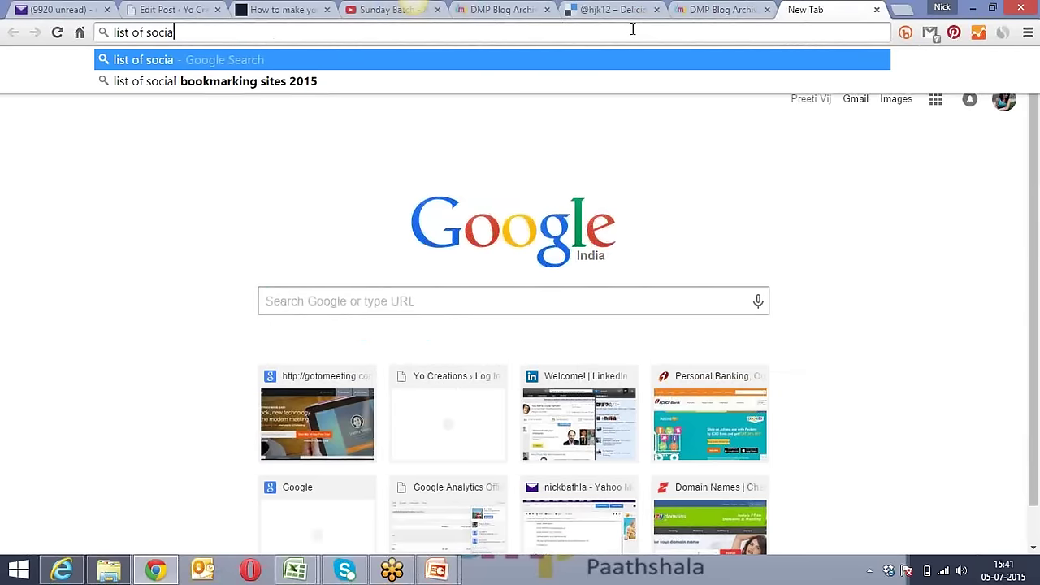
text(l bookmark)
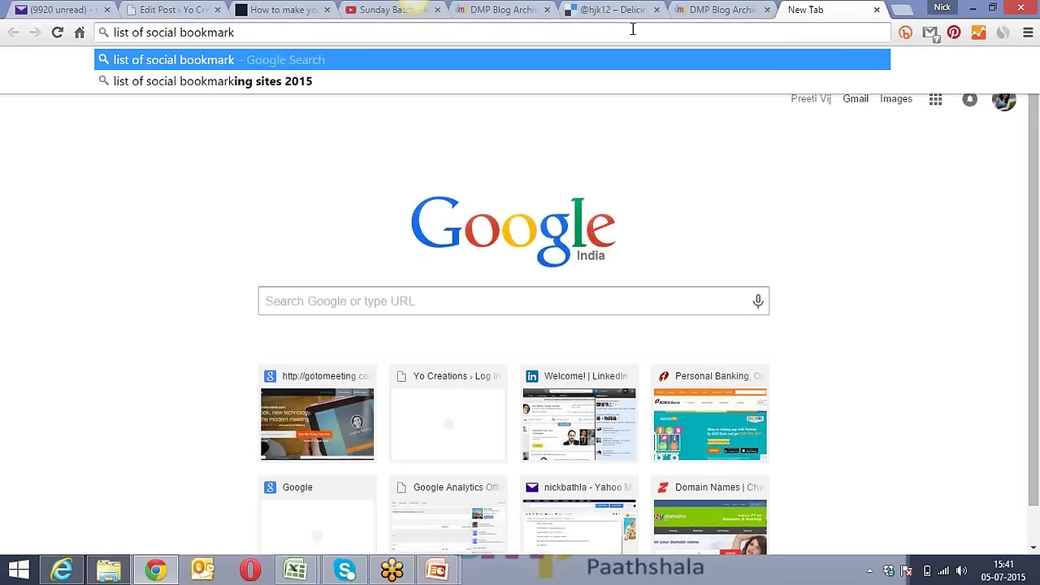
key(Down)
key(Return)
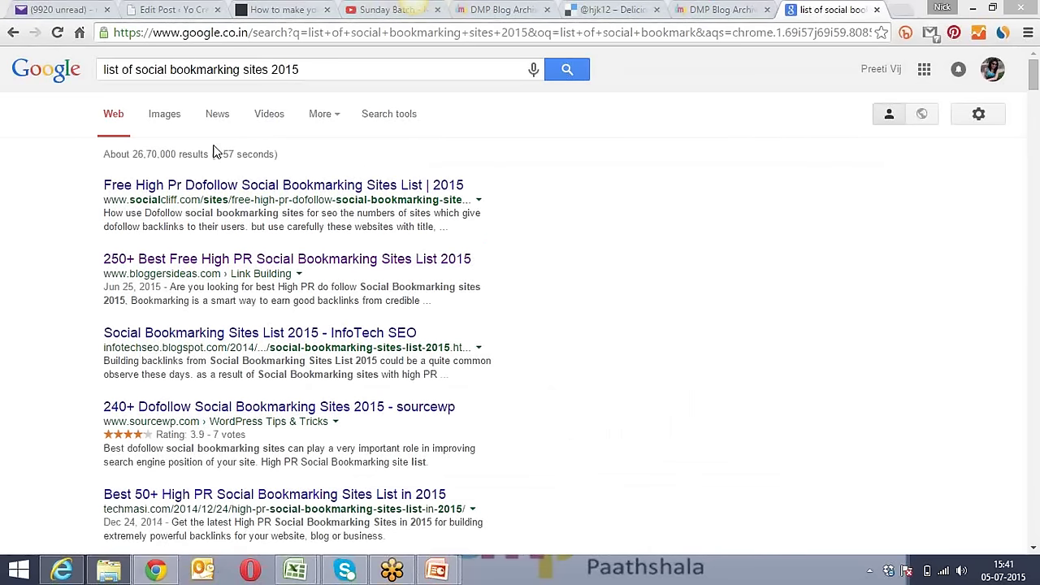
click(182, 264)
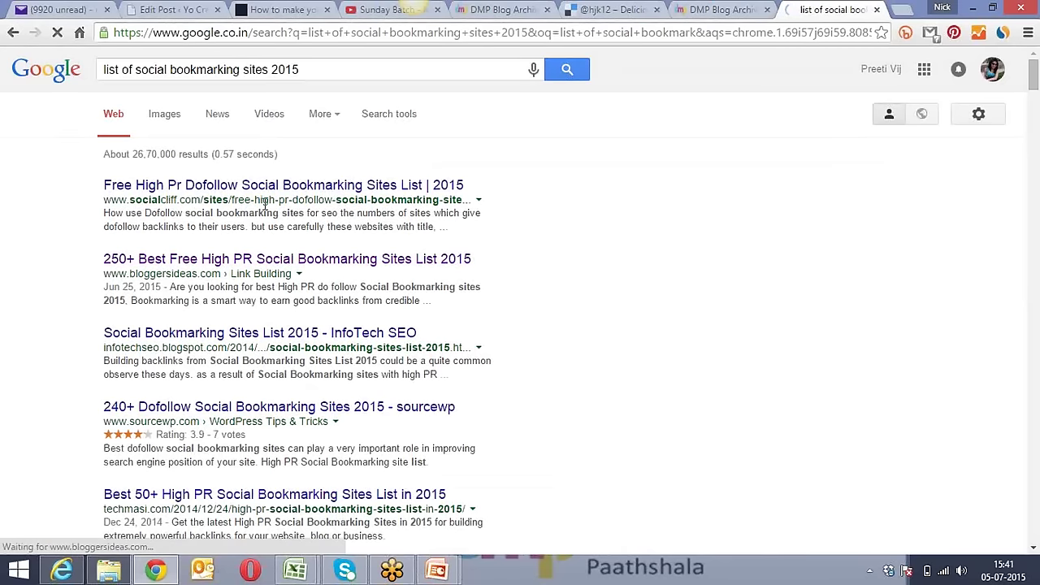
Step: Scroll the bloggersideas article to its do-follow table listing slashdot, reddit and stumbleupon
click(353, 37)
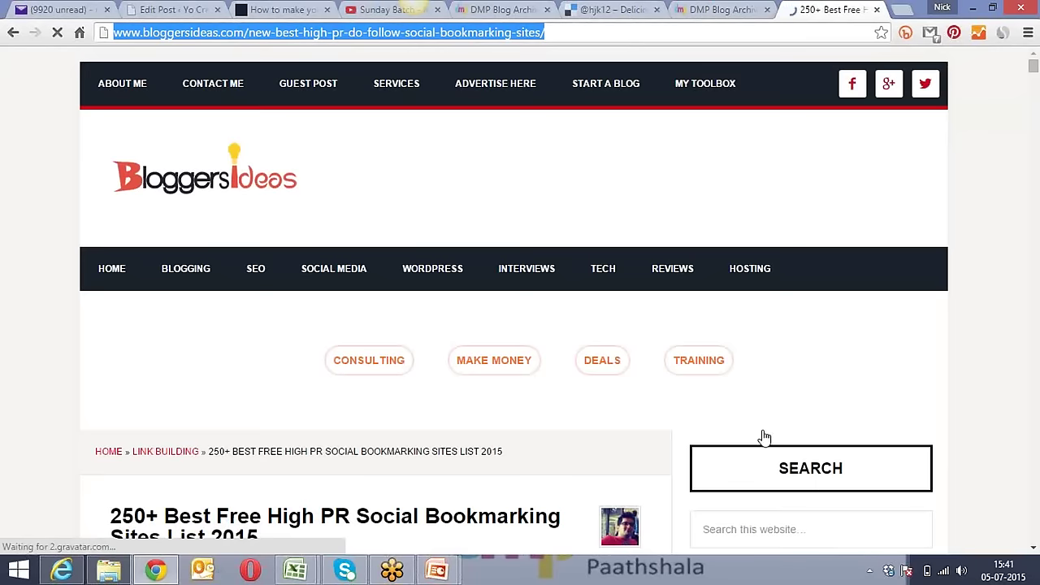
click(761, 404)
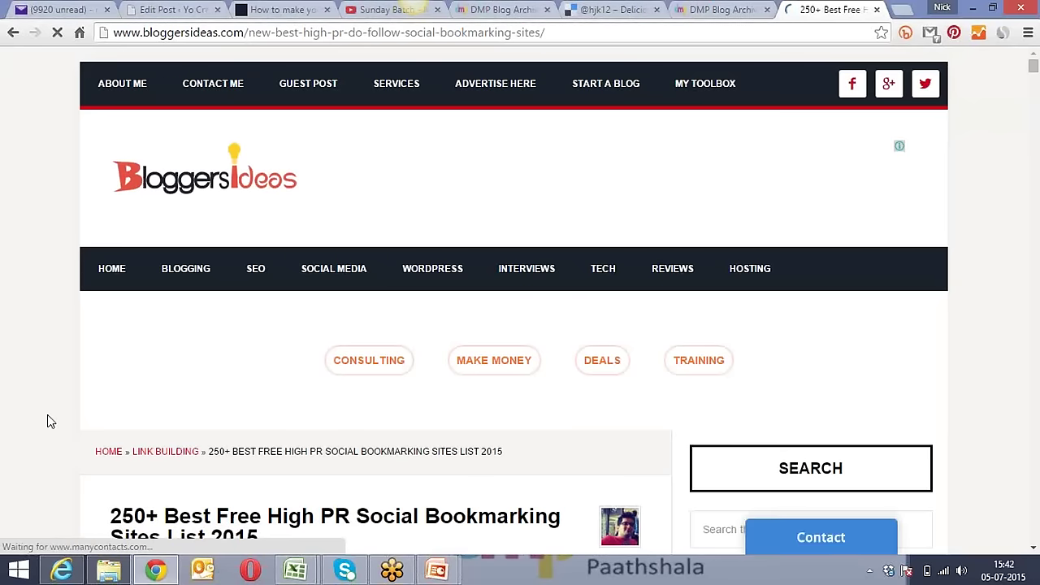
scroll(47, 414, down, 15)
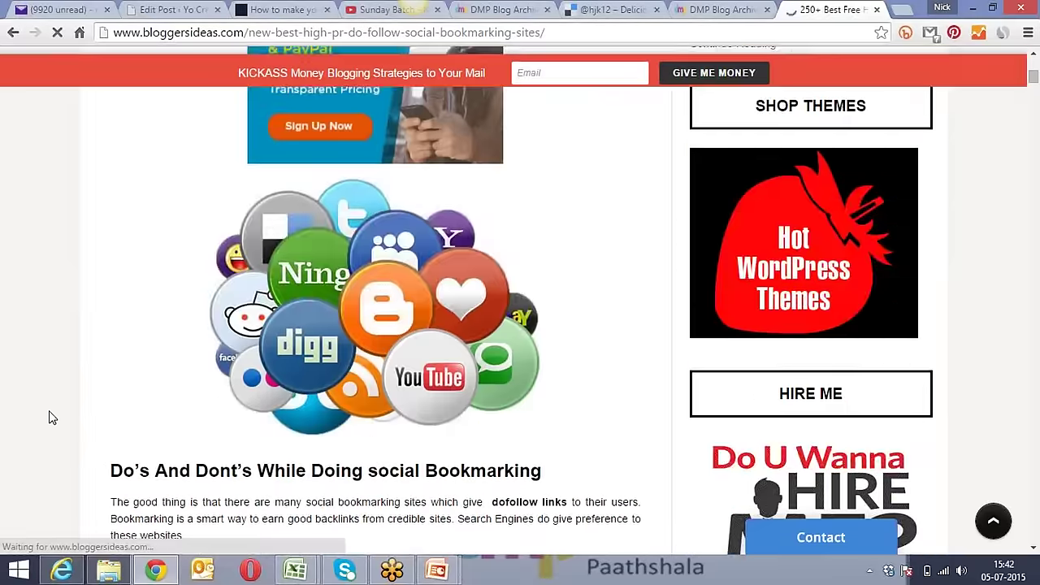
scroll(49, 412, down, 15)
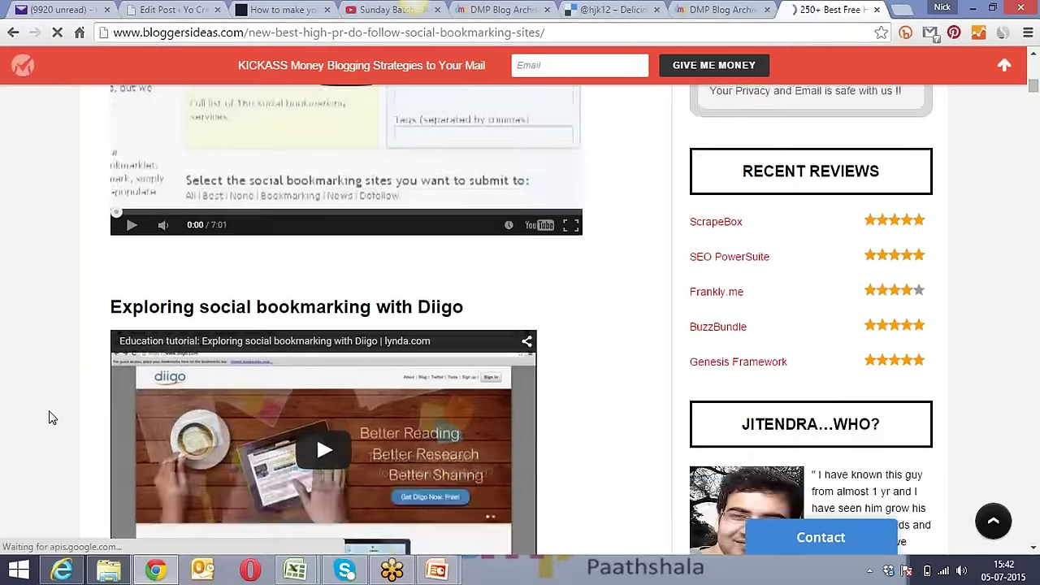
scroll(49, 411, down, 7)
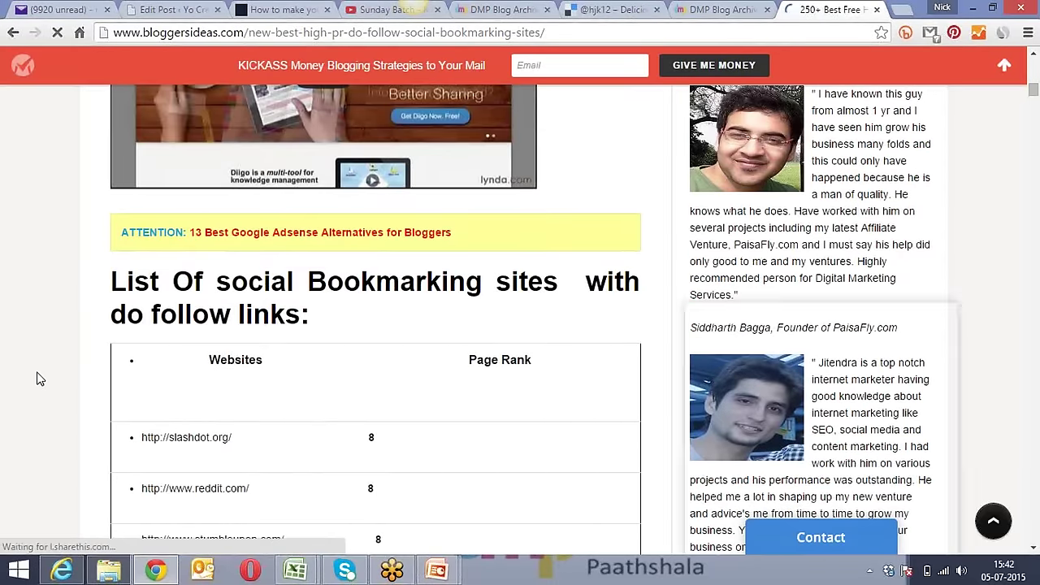
scroll(39, 379, down, 2)
scroll(37, 379, down, 4)
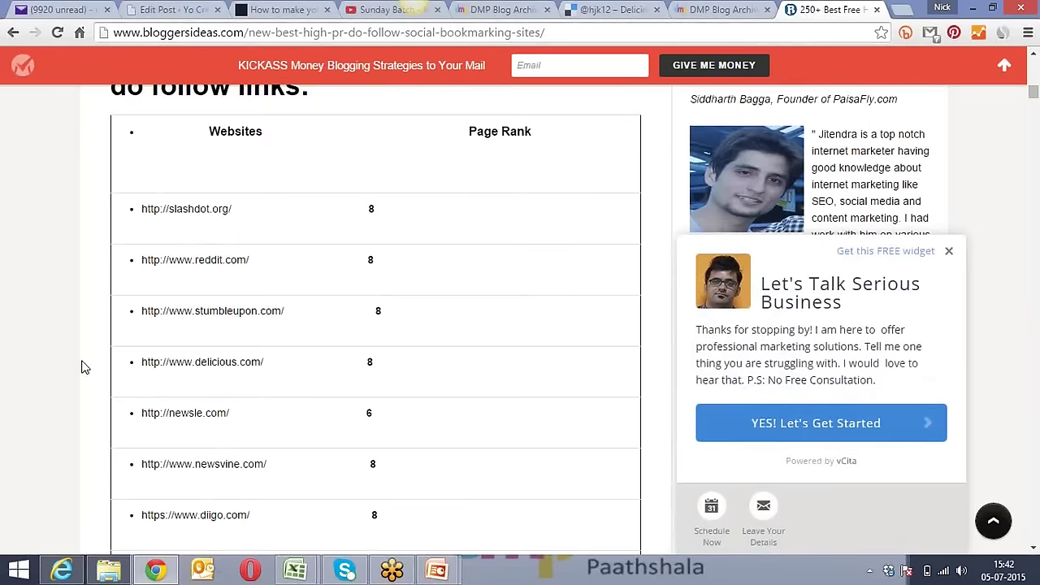
drag(271, 464, 147, 460)
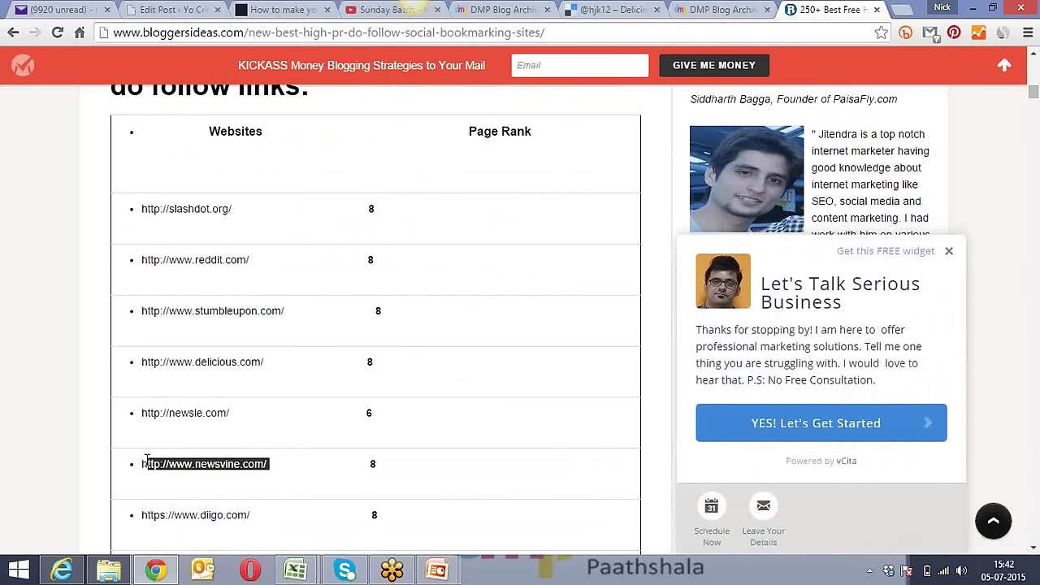
drag(147, 457, 143, 456)
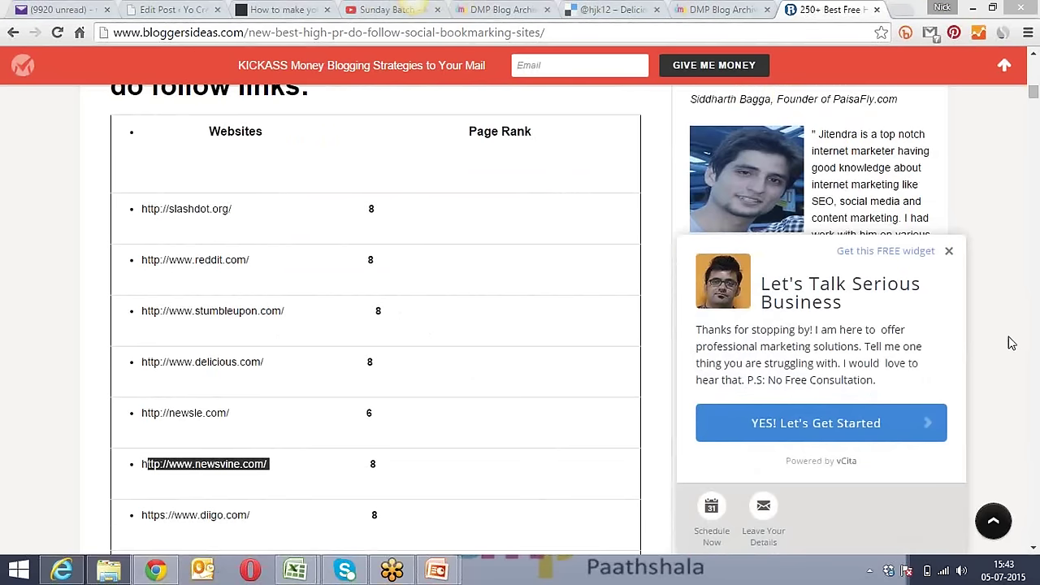
click(35, 245)
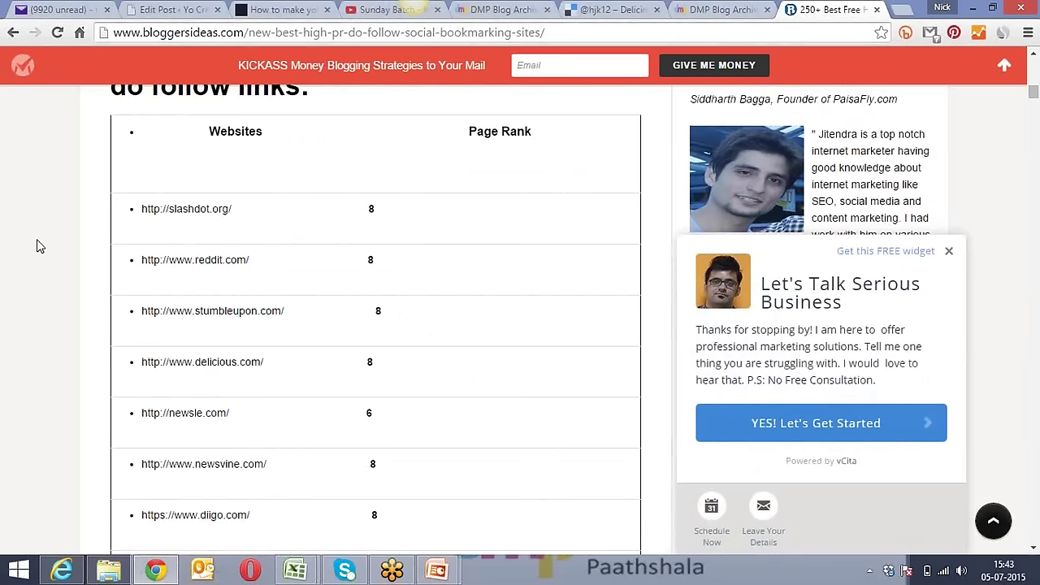
scroll(36, 246, down, 2)
scroll(37, 246, up, 3)
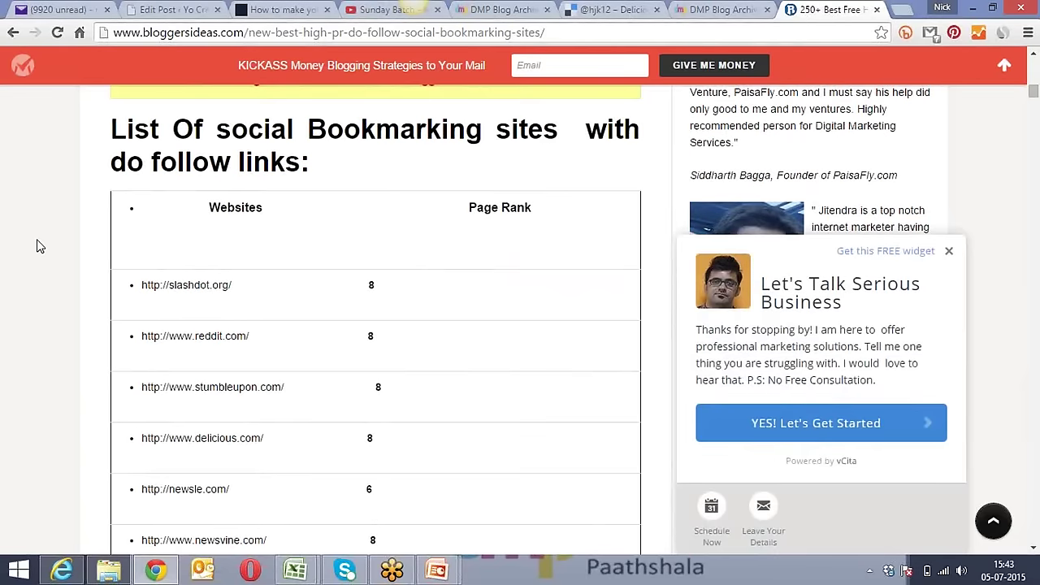
scroll(36, 246, up, 1)
scroll(37, 246, up, 2)
scroll(37, 246, down, 3)
drag(284, 387, 144, 378)
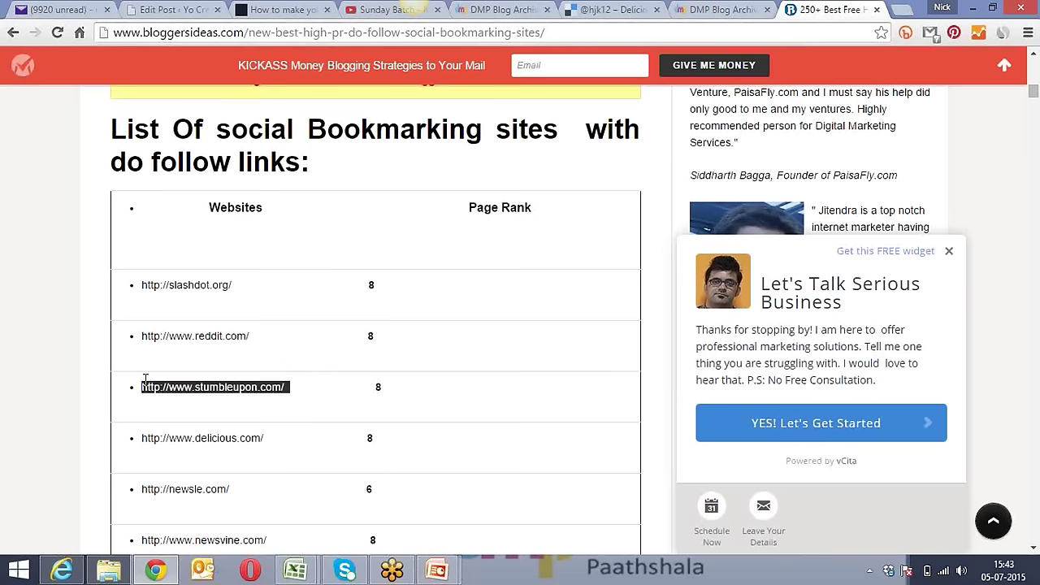
right_click(147, 384)
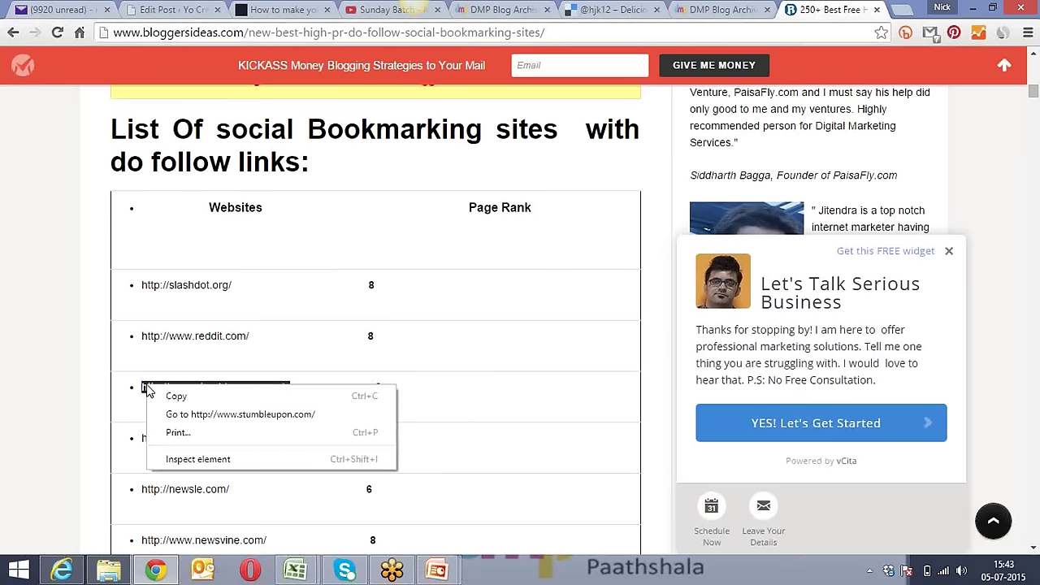
click(197, 402)
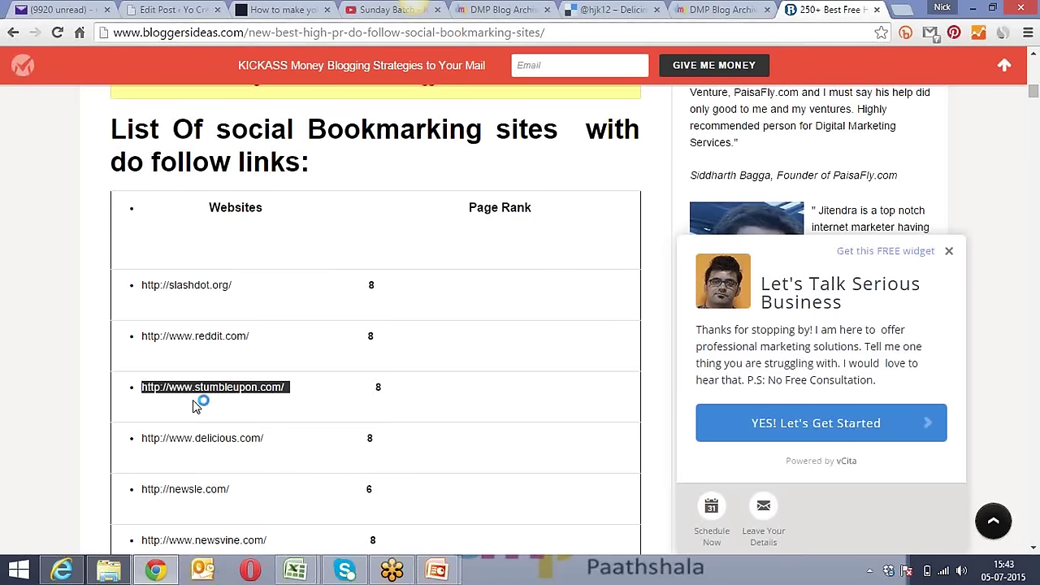
click(630, 34)
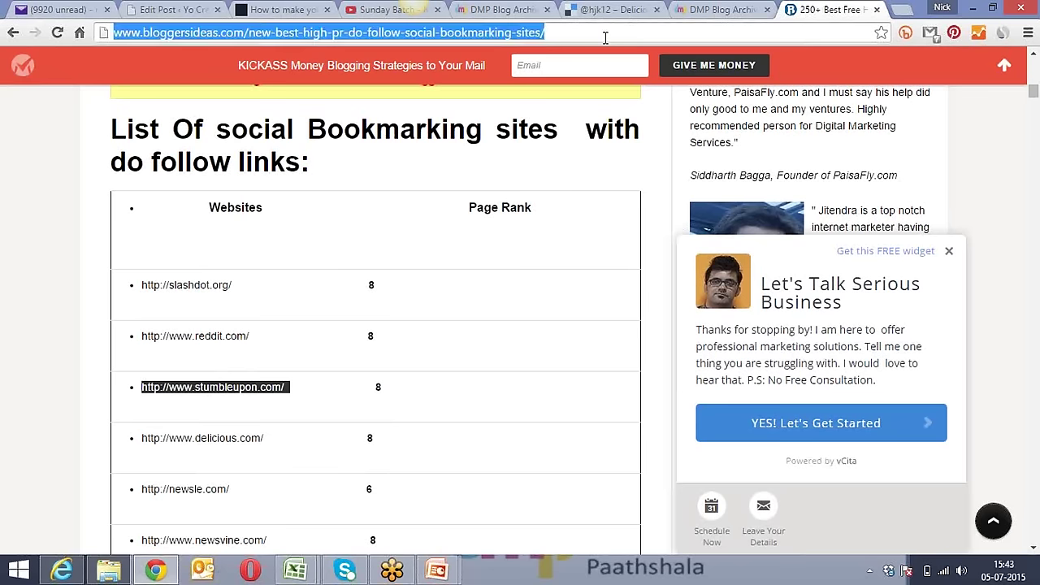
key(alt+Tab)
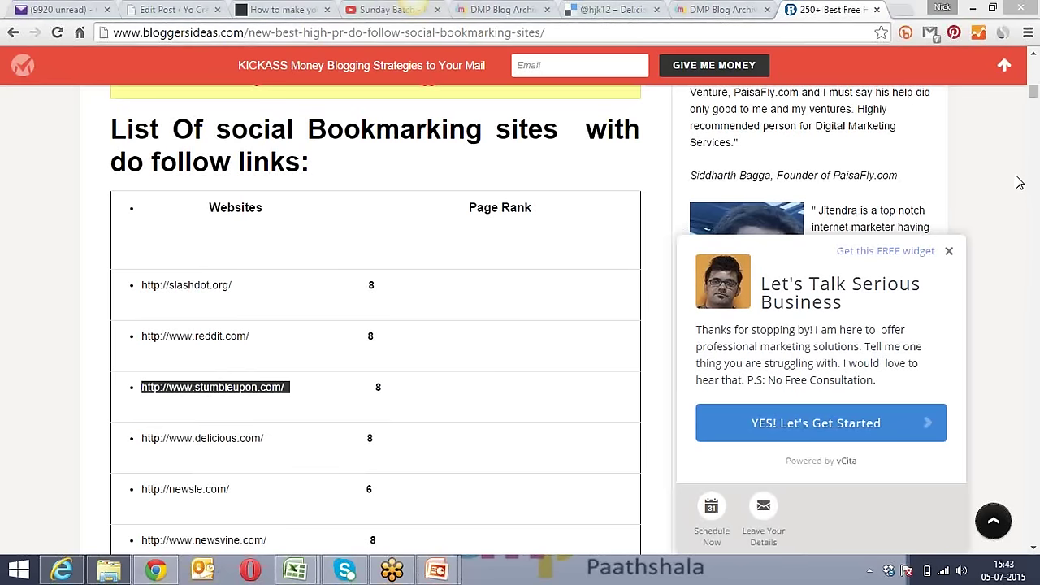
click(902, 9)
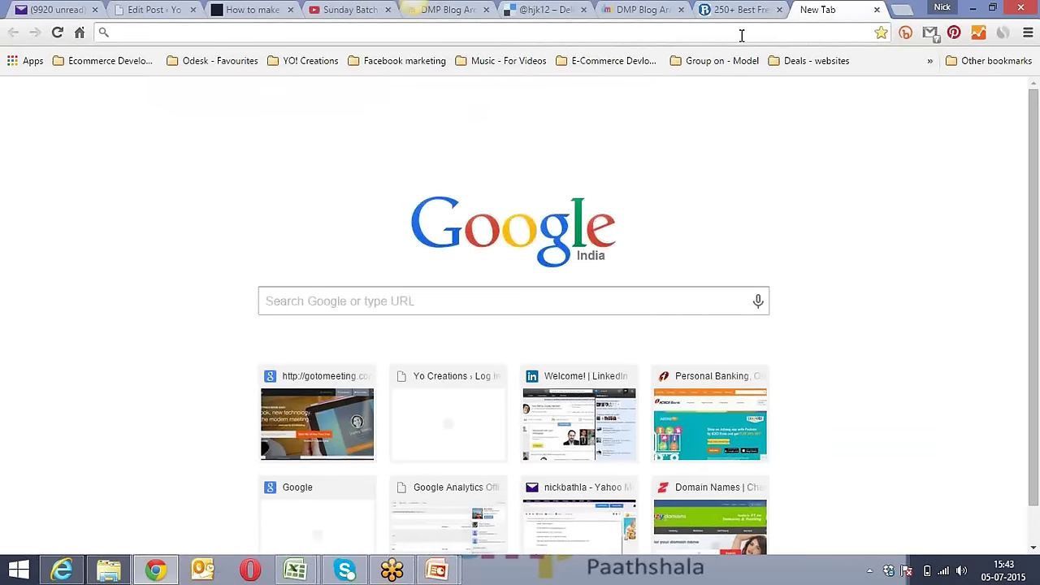
key(ctrl+v)
text(])
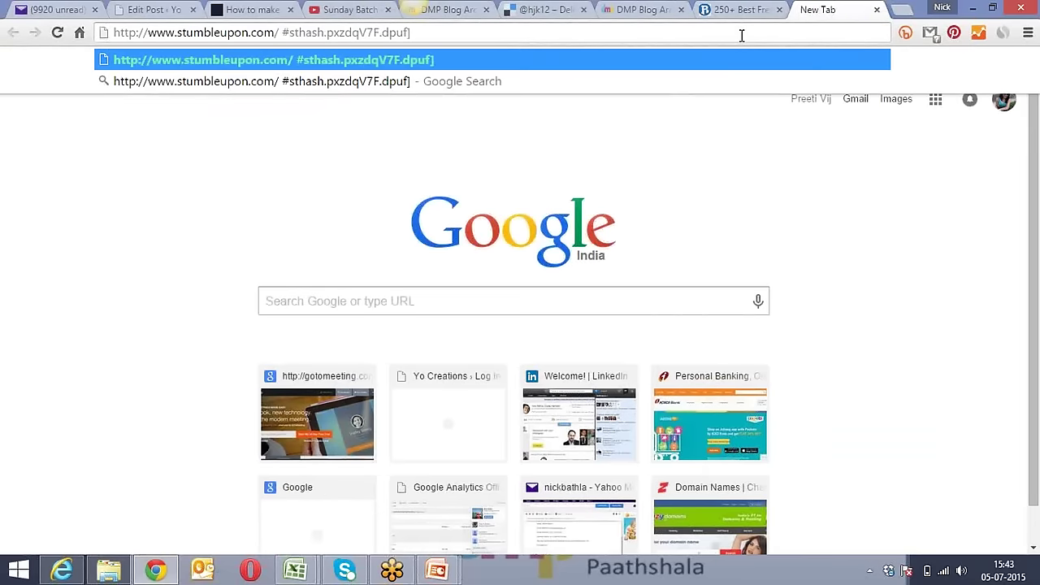
key(BackSpace)
key(BackSpace)
key(BackSpace)
key(BackSpace)
key(BackSpace)
key(BackSpace)
key(BackSpace)
key(BackSpace)
key(BackSpace)
key(BackSpace)
key(BackSpace)
key(BackSpace)
key(BackSpace)
key(BackSpace)
key(BackSpace)
key(BackSpace)
key(BackSpace)
key(BackSpace)
key(BackSpace)
key(BackSpace)
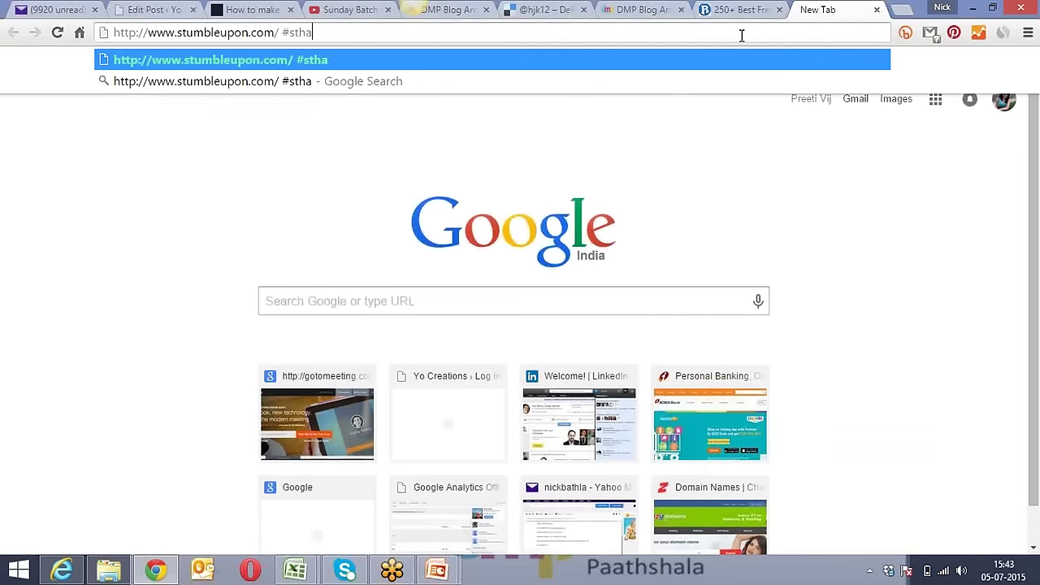
key(BackSpace)
key(BackSpace)
key(BackSpace)
key(Return)
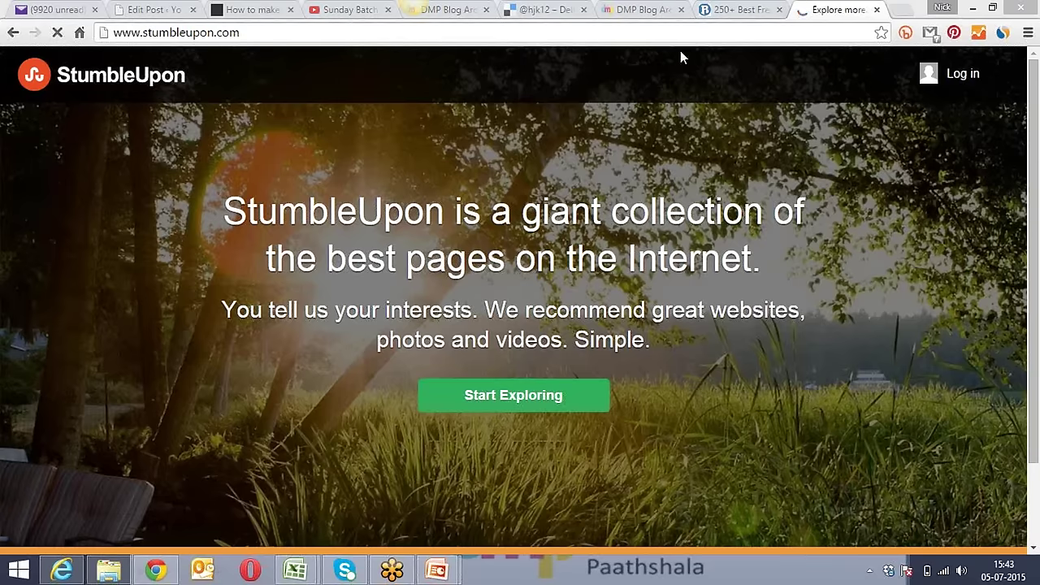
click(542, 9)
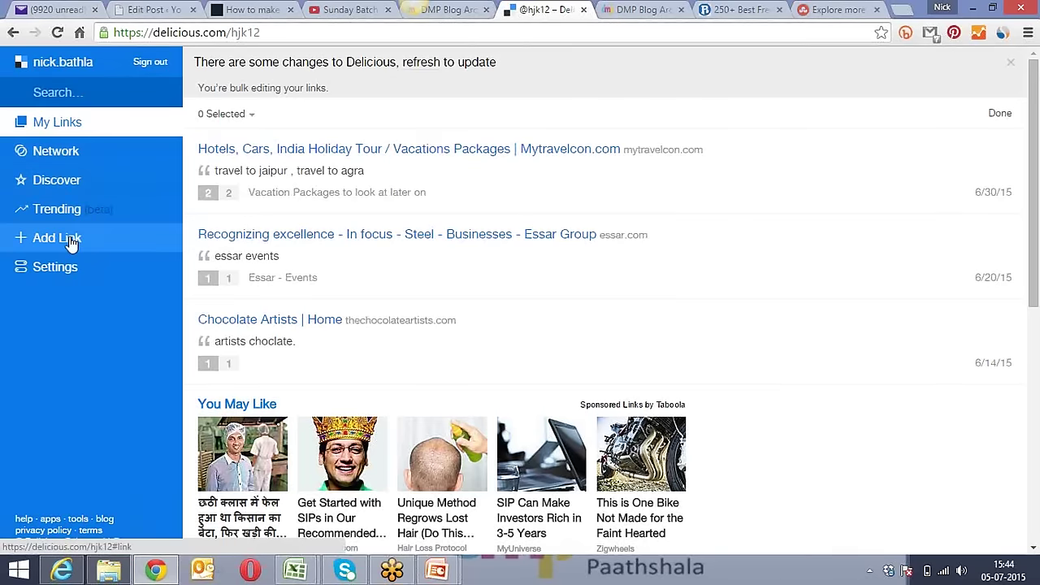
Step: Add a new Delicious link using the portfolio website address from the autocomplete list
click(72, 241)
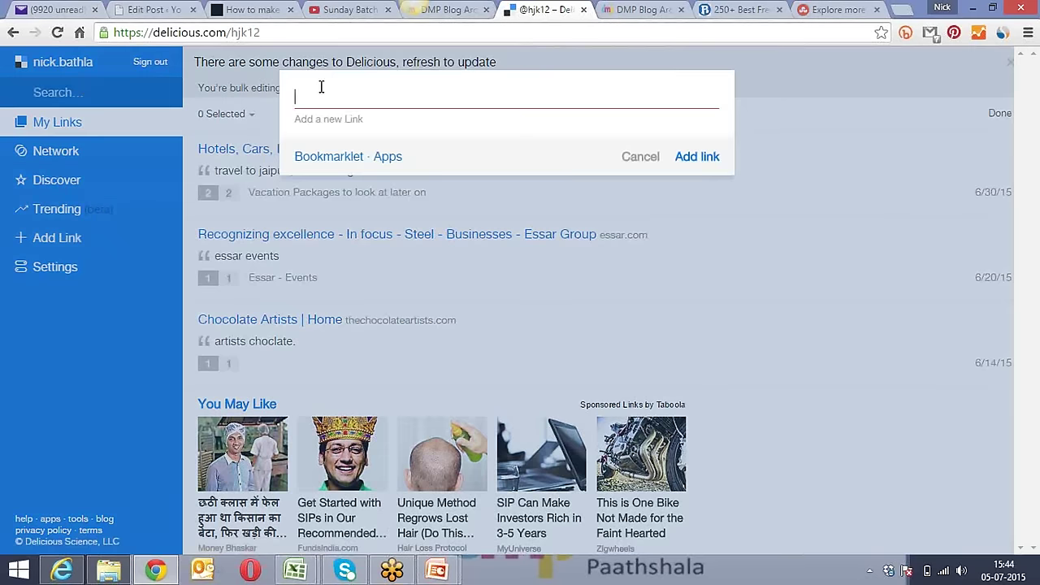
click(333, 95)
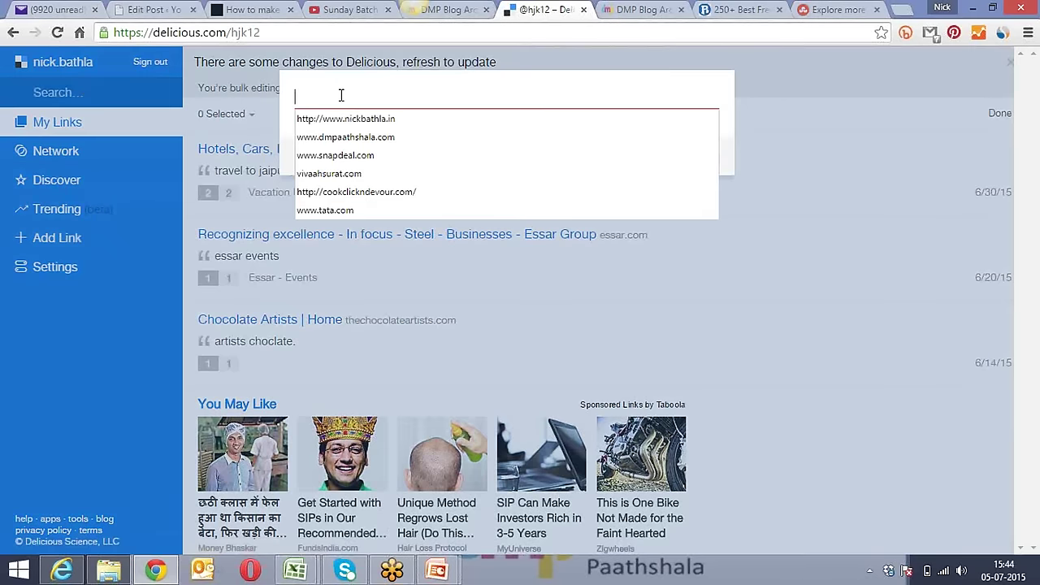
click(371, 120)
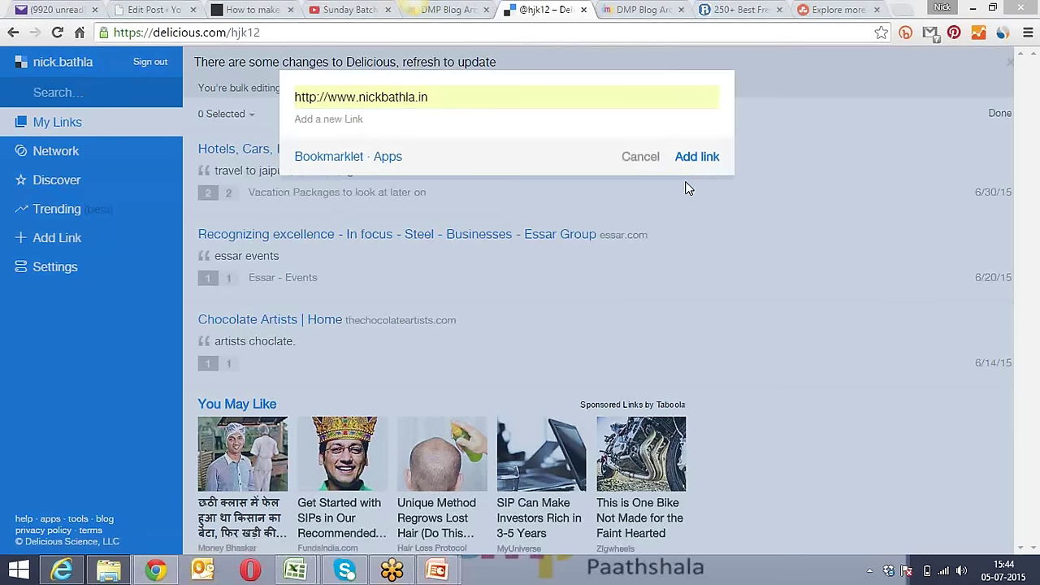
click(696, 158)
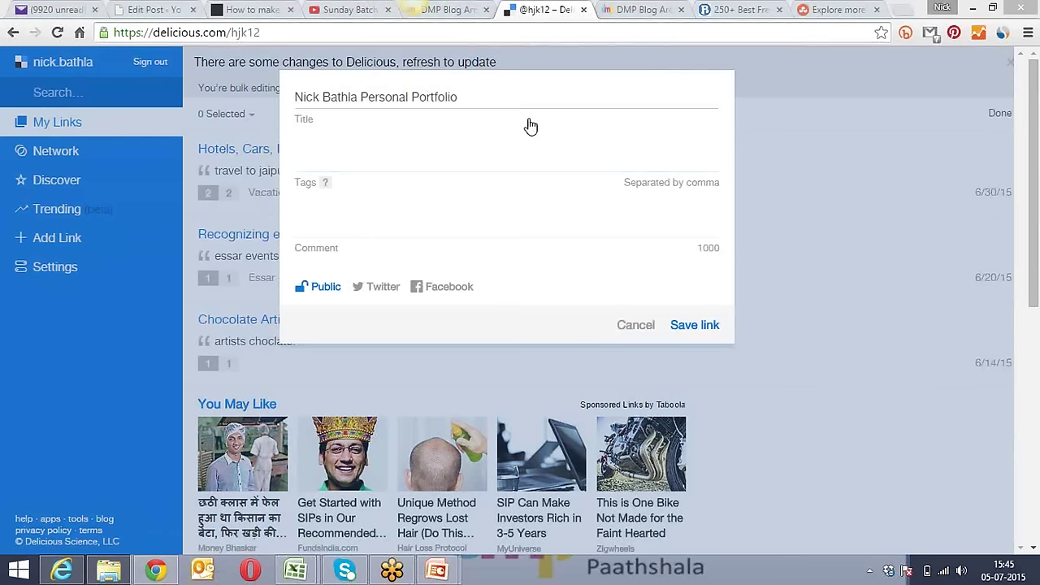
Step: Tag the portfolio bookmark with the owner's name, removing the stray trailing dash
click(399, 149)
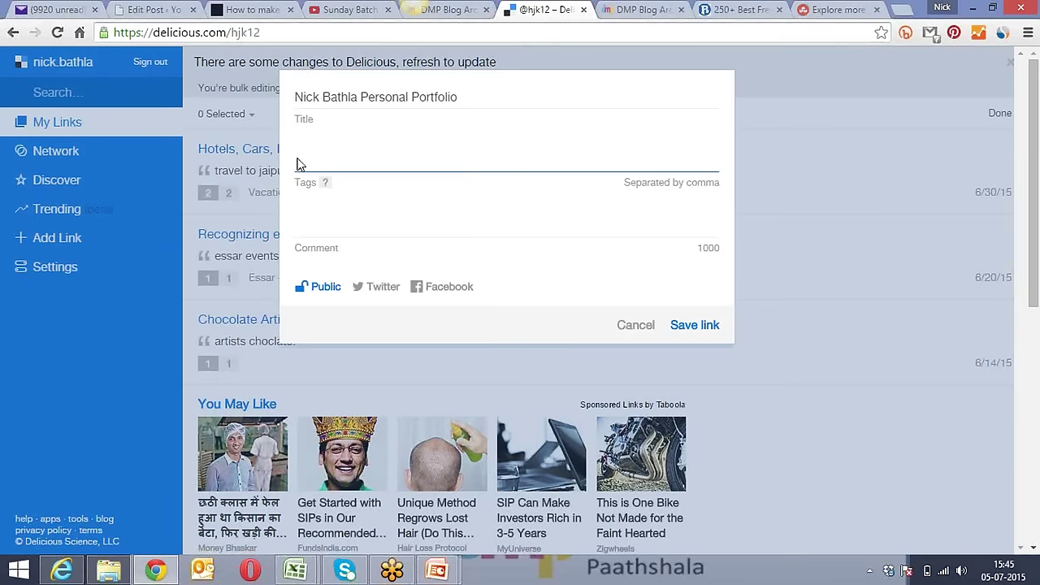
click(314, 210)
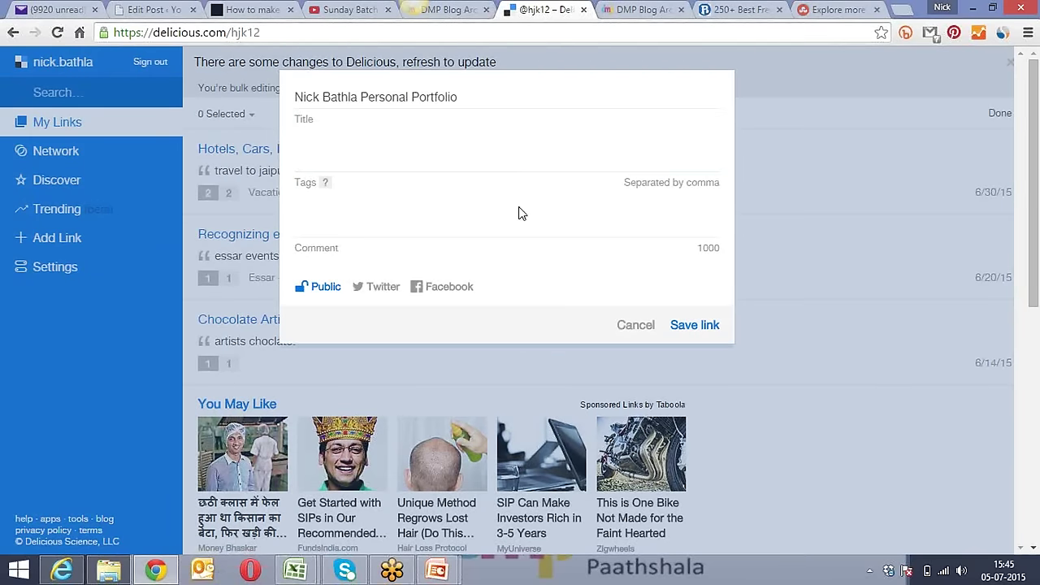
click(655, 170)
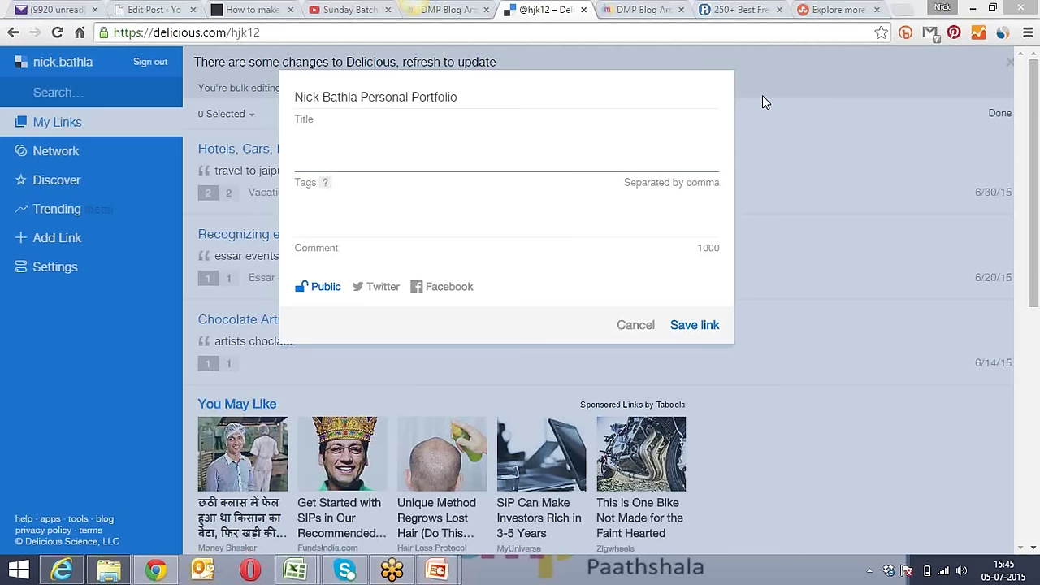
click(378, 157)
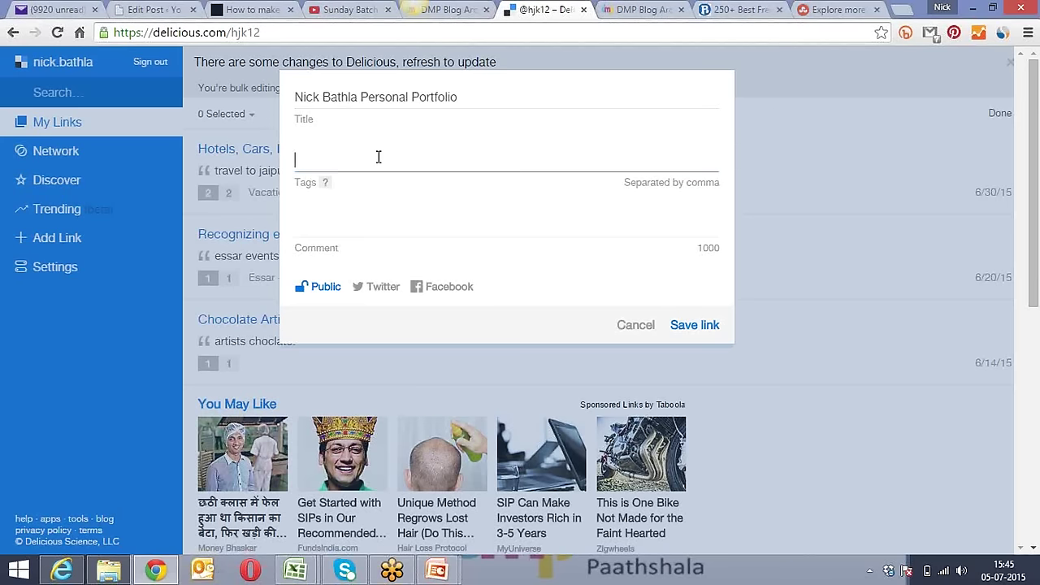
click(353, 218)
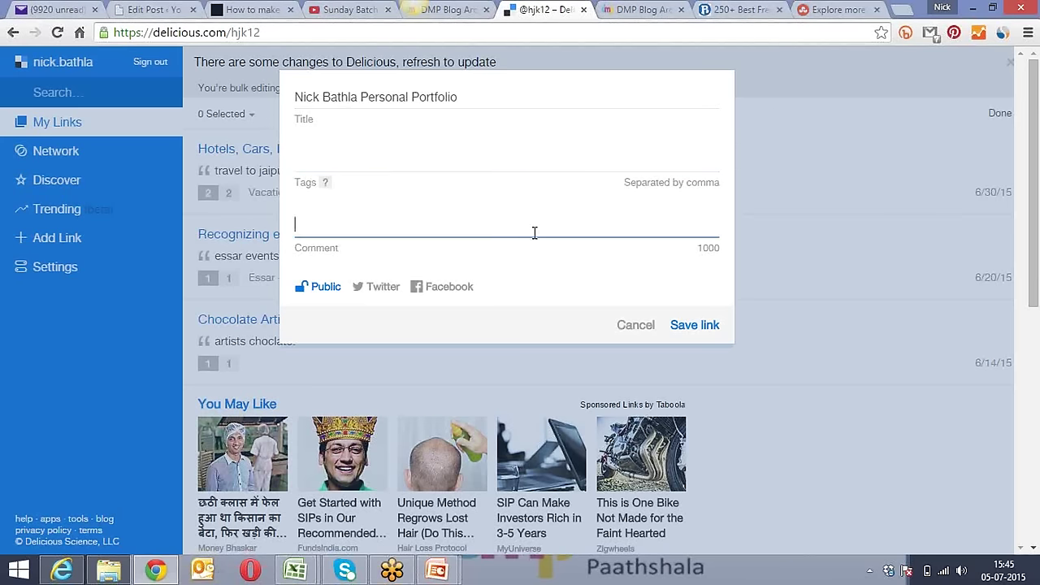
click(393, 157)
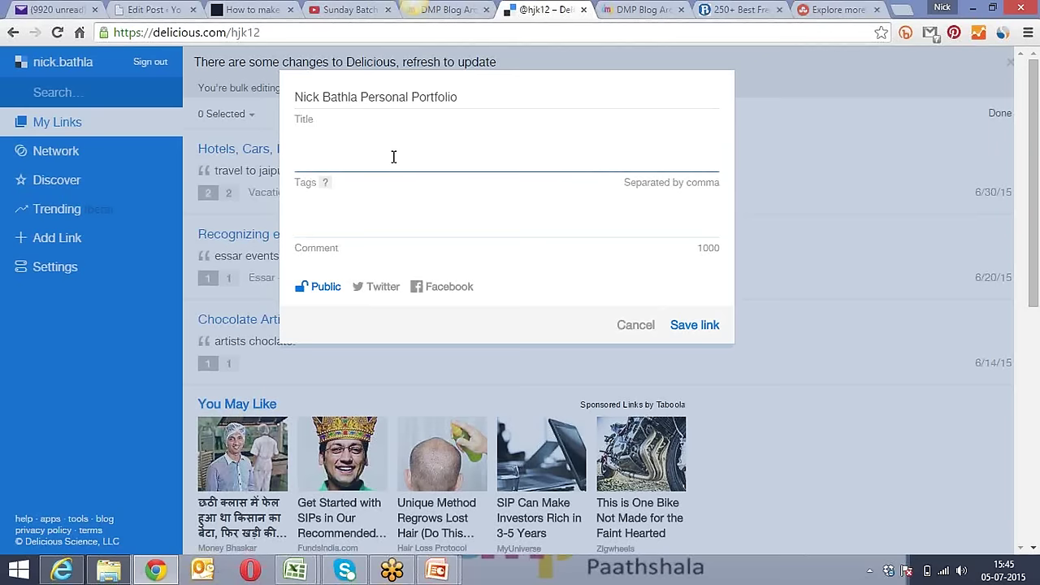
text(NickBathla -)
key(BackSpace)
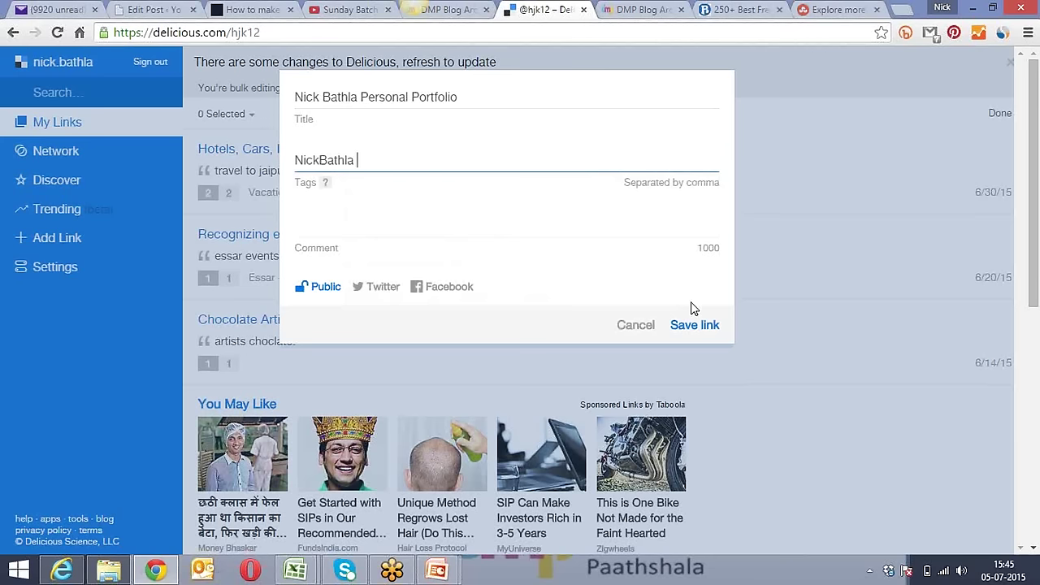
Step: Save the tagged portfolio link so it heads the My Links list
click(694, 324)
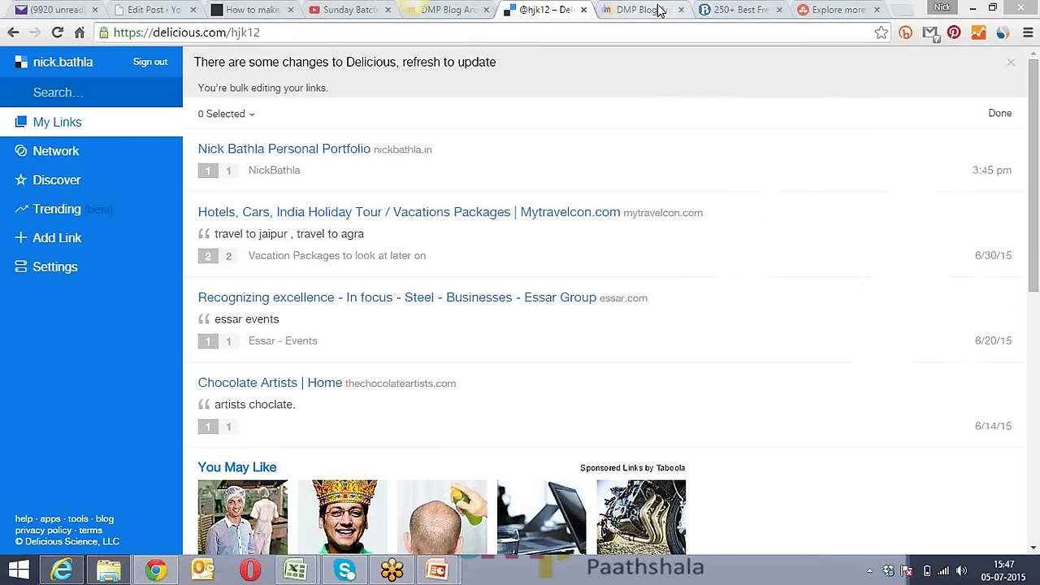
Step: From the '250+ Best Free' list tab, navigate to pinterest.com
click(748, 8)
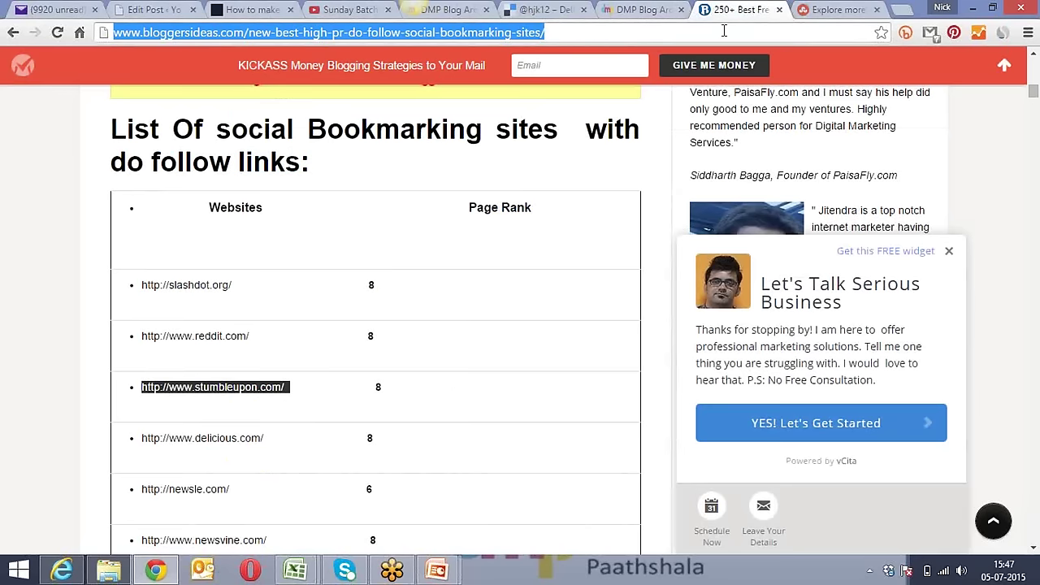
click(723, 31)
key(ctrl+a)
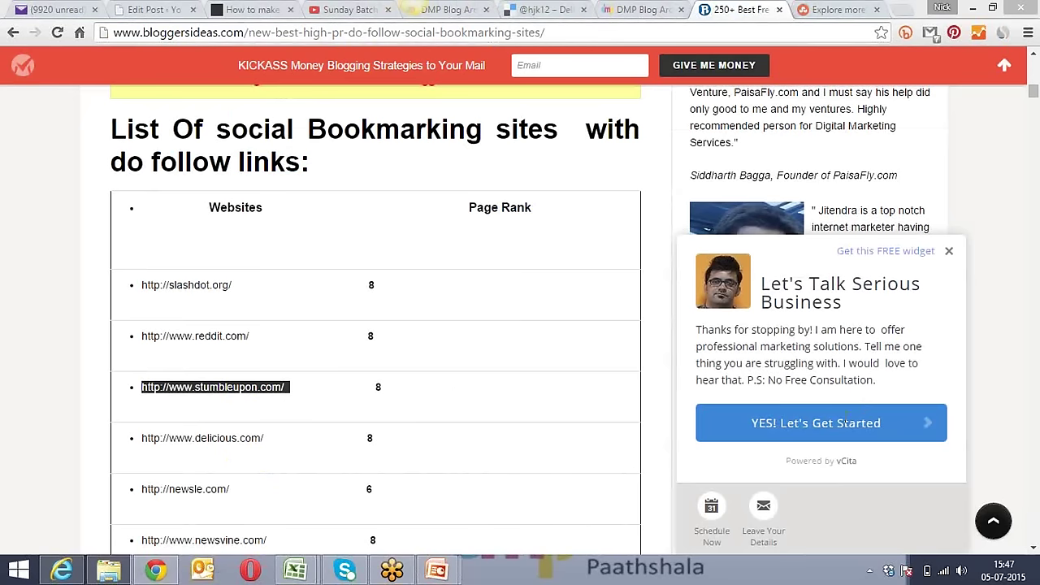
click(590, 29)
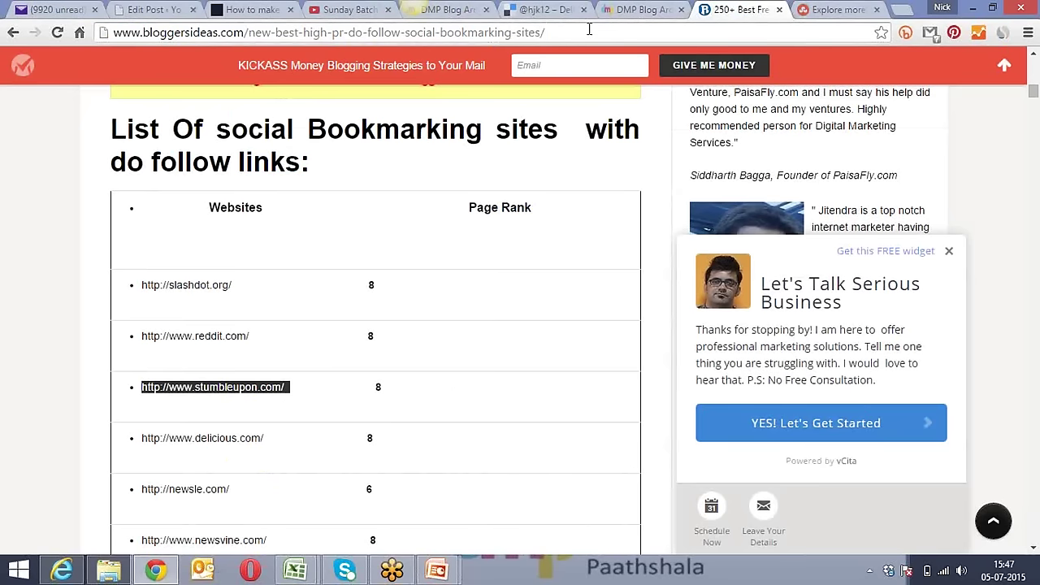
key(ctrl+a)
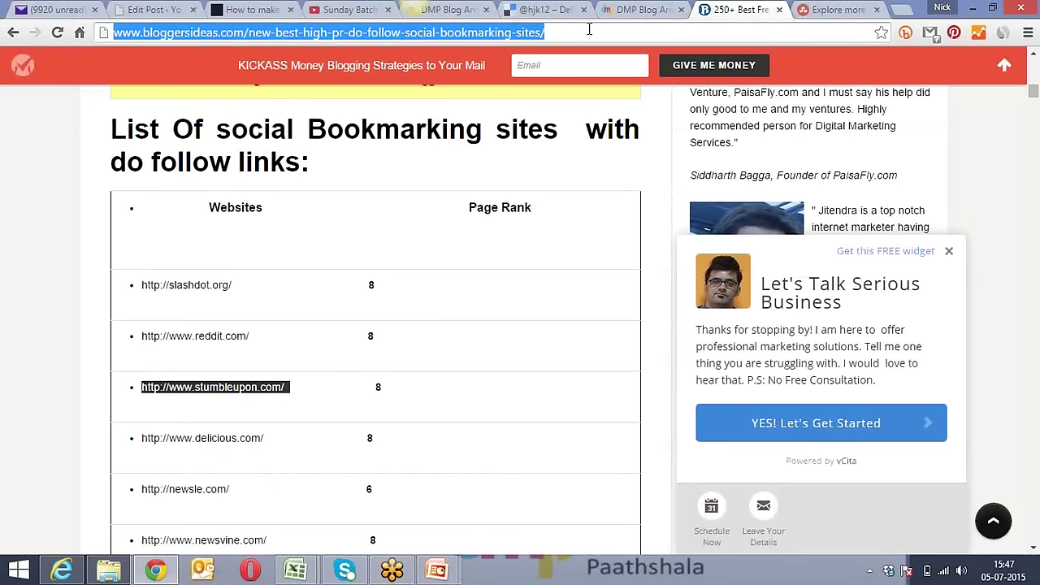
text(pinterest.)
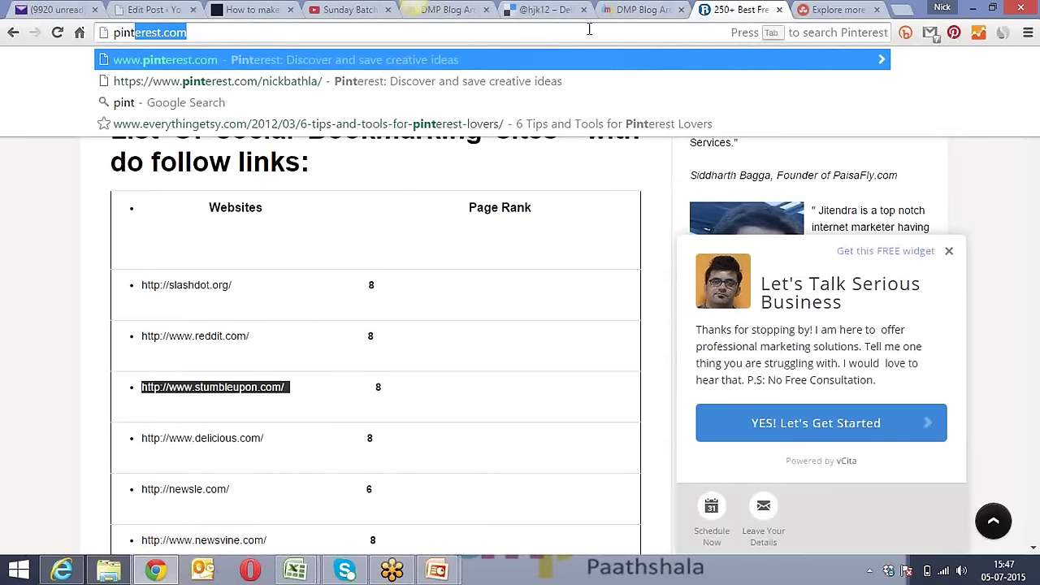
text(com)
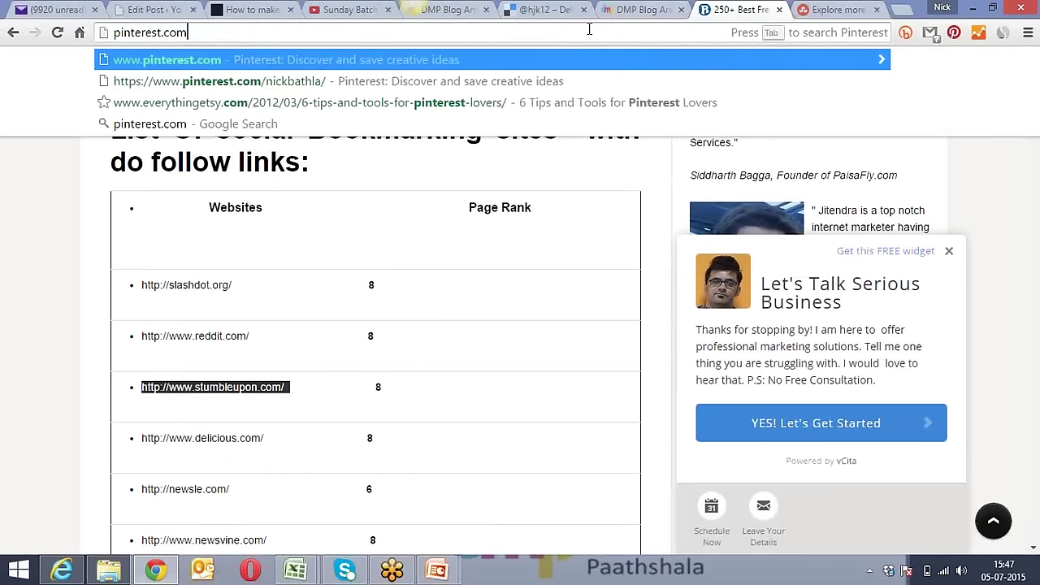
key(Return)
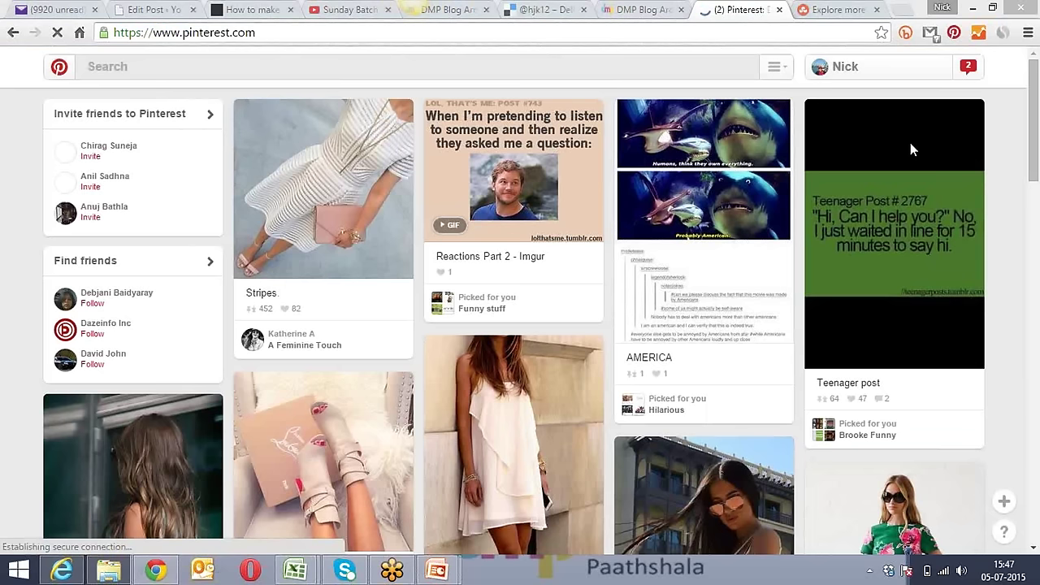
click(258, 33)
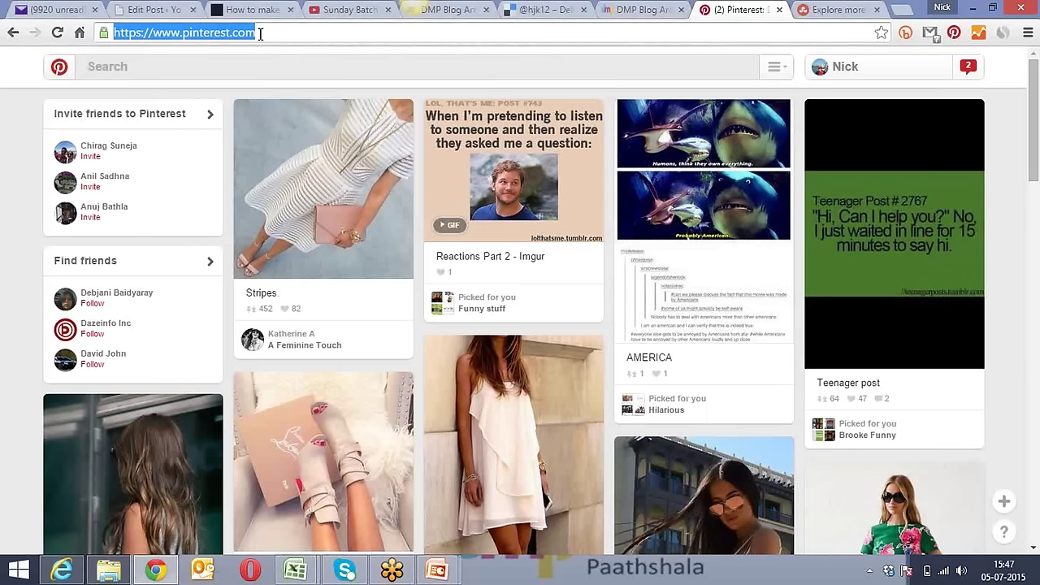
text(https://www.pinterest.com)
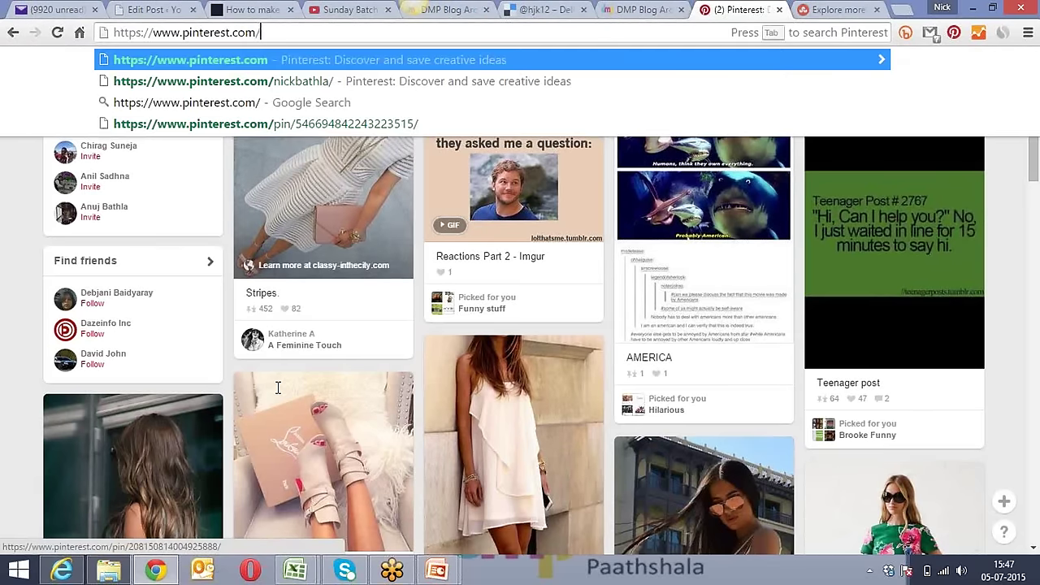
key(Return)
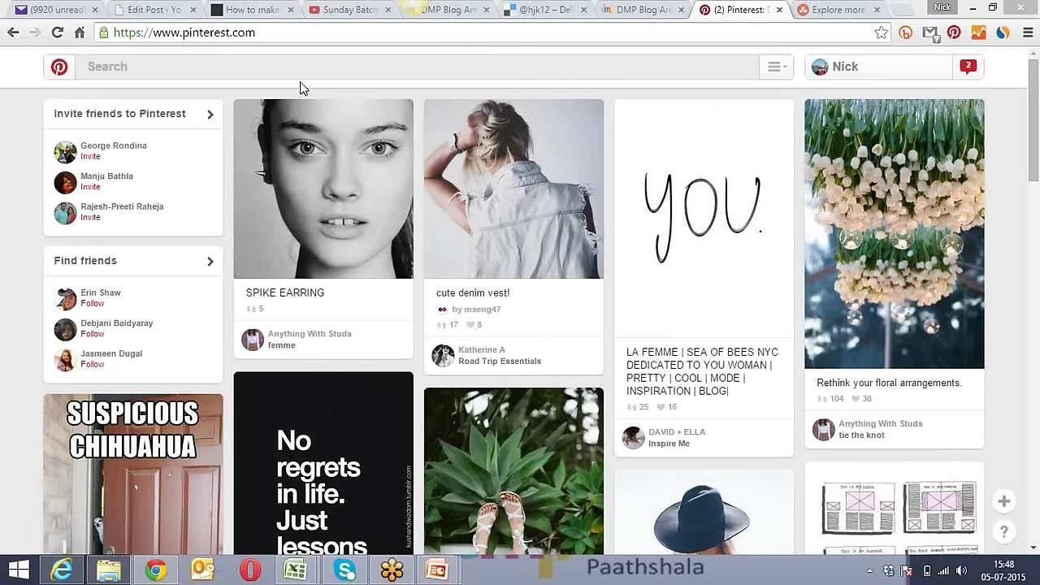
click(317, 32)
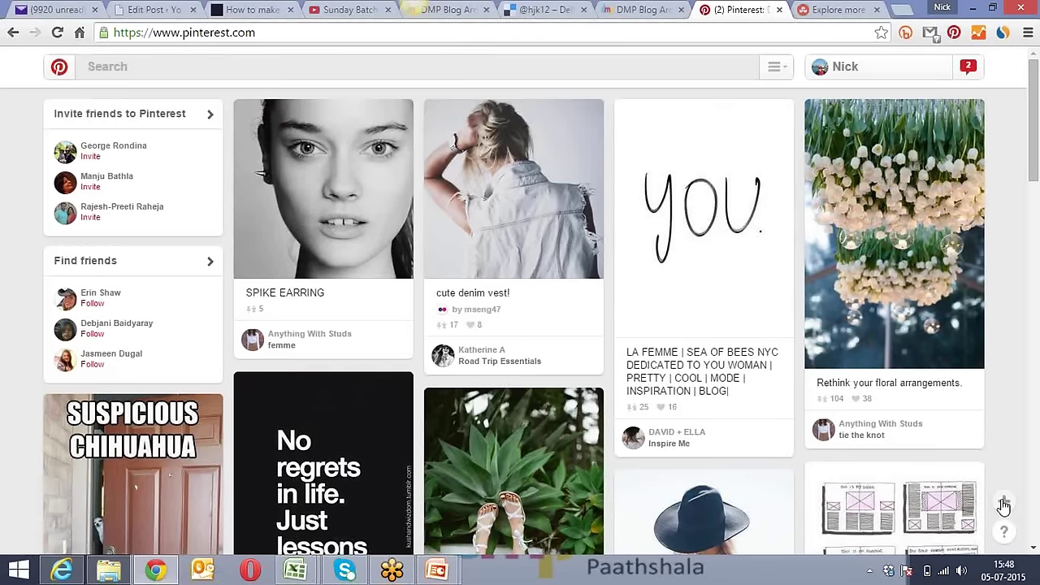
Step: Upload cwnp-logo.jpg from the Desktop as a new pin image
click(1004, 504)
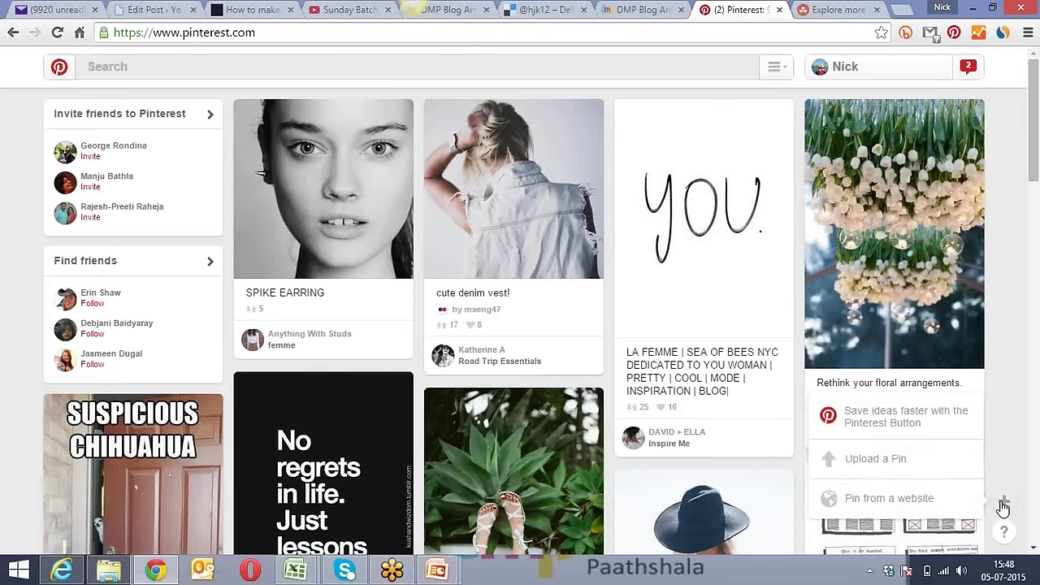
click(1004, 505)
click(1003, 506)
click(886, 462)
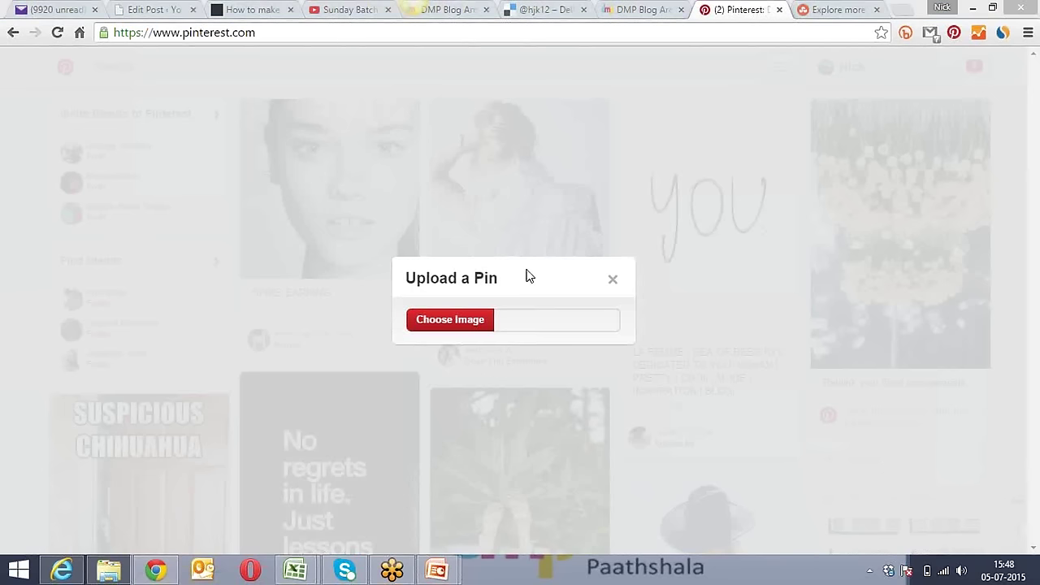
click(460, 325)
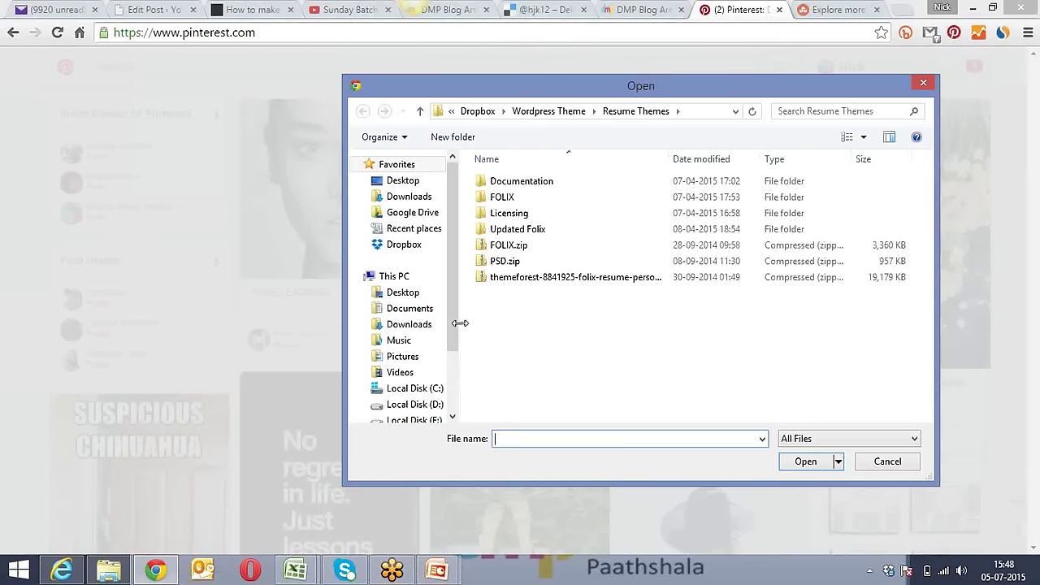
click(418, 182)
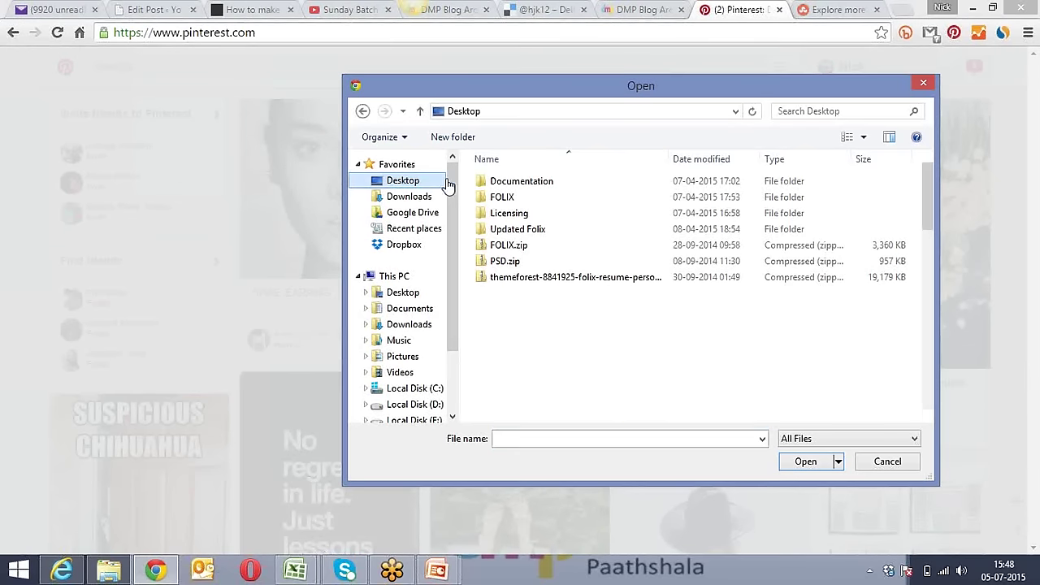
drag(527, 87, 719, 107)
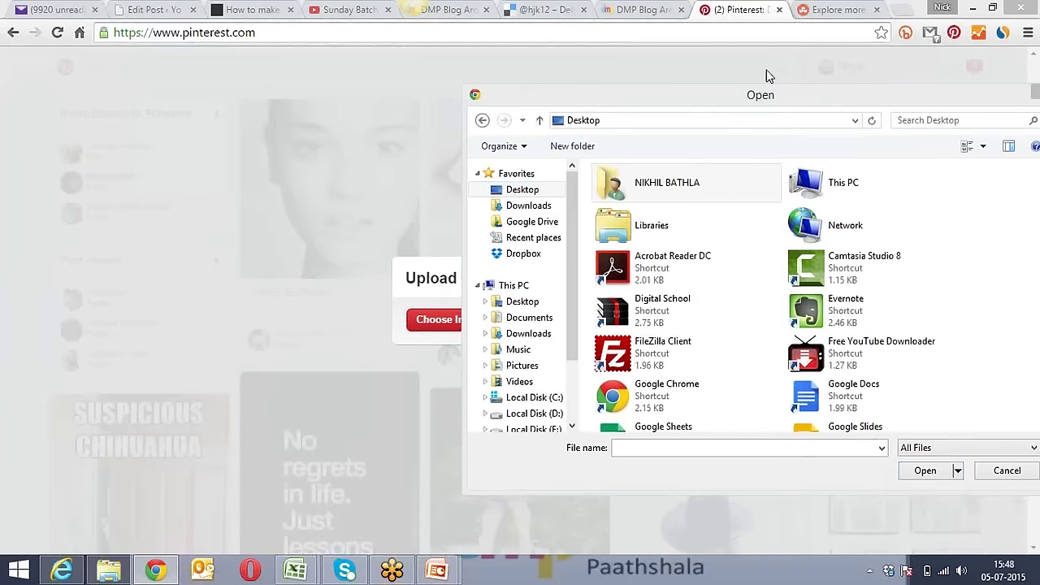
drag(843, 96, 734, 39)
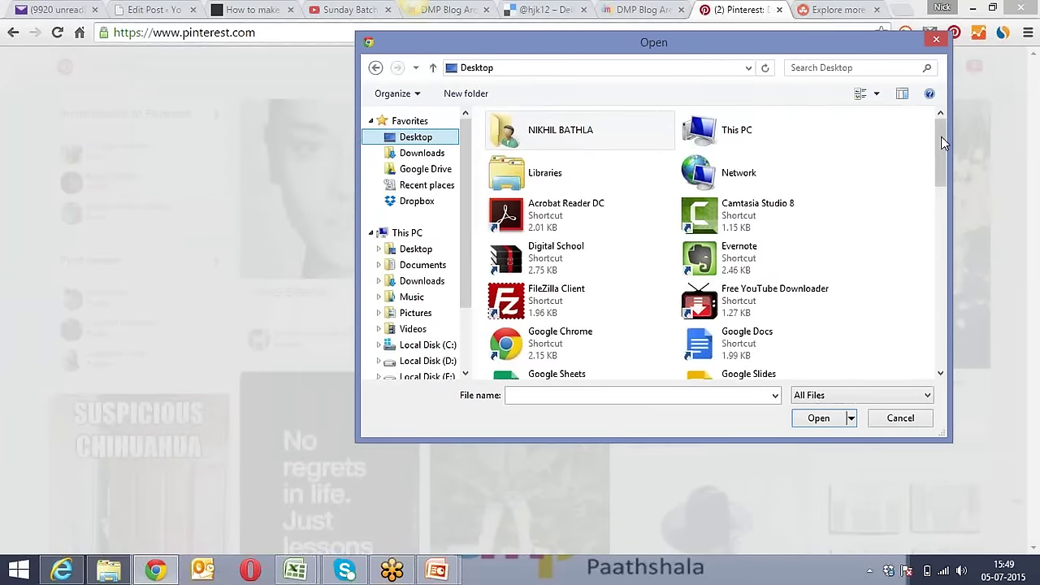
drag(943, 155, 937, 290)
click(756, 199)
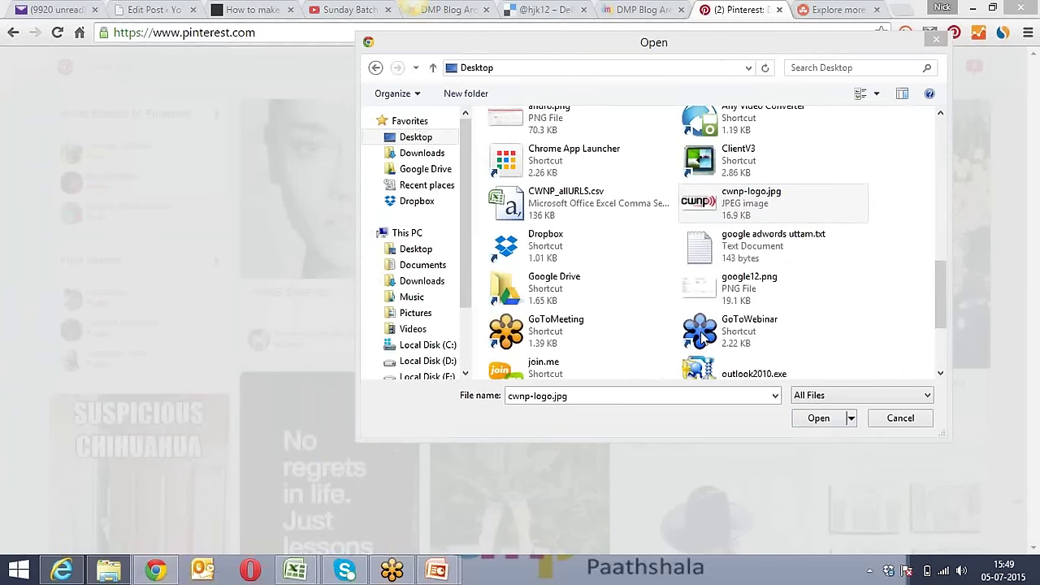
click(813, 420)
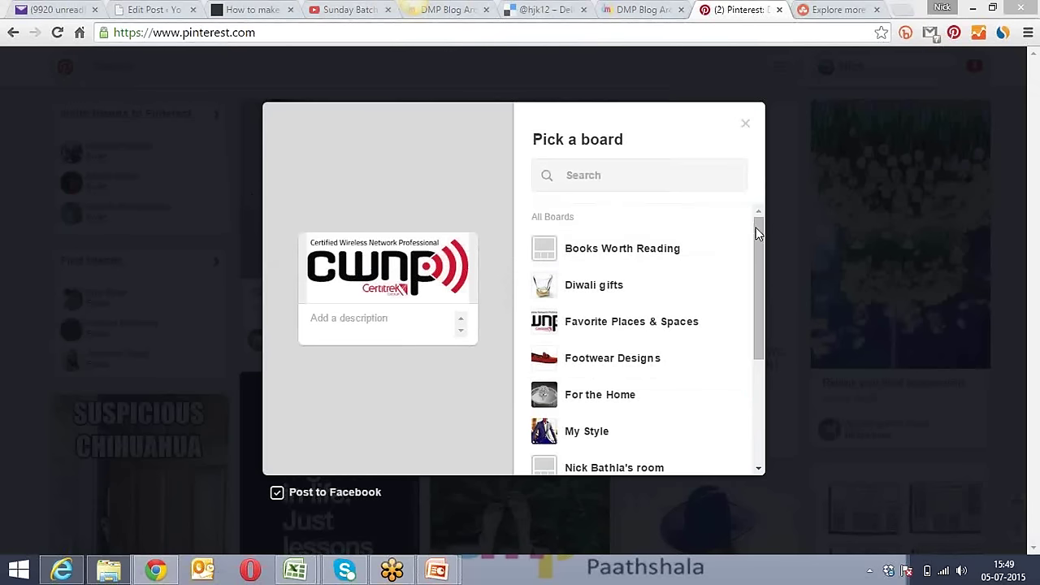
Step: Save the pin to the Products I Love board and open its page
drag(756, 234, 750, 320)
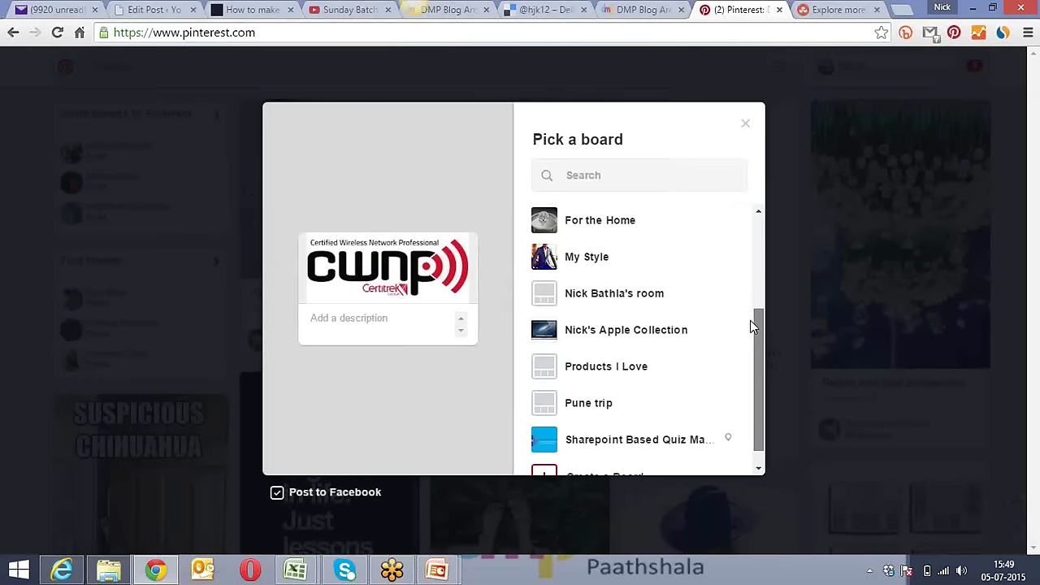
click(615, 376)
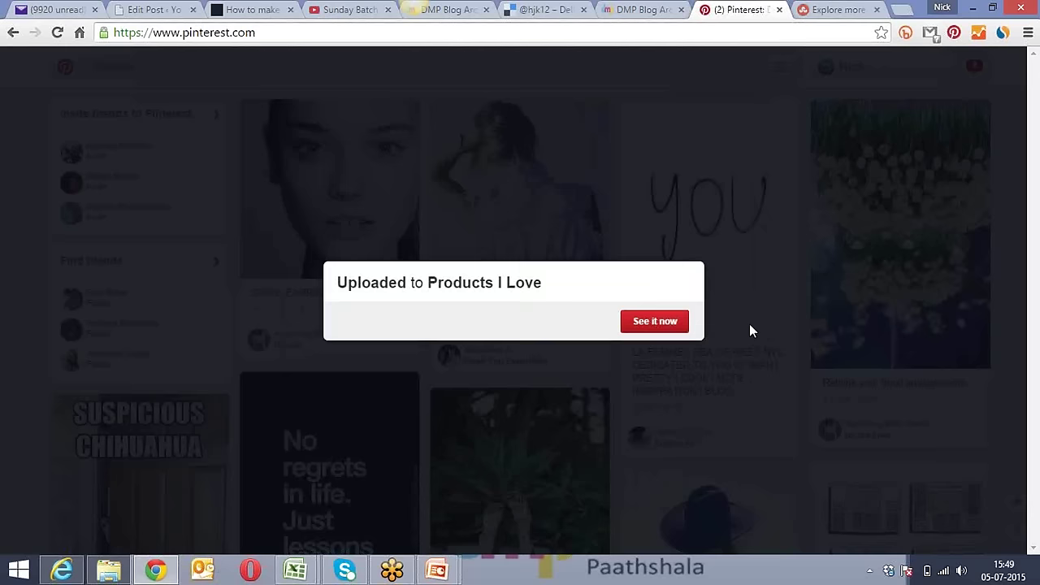
click(644, 321)
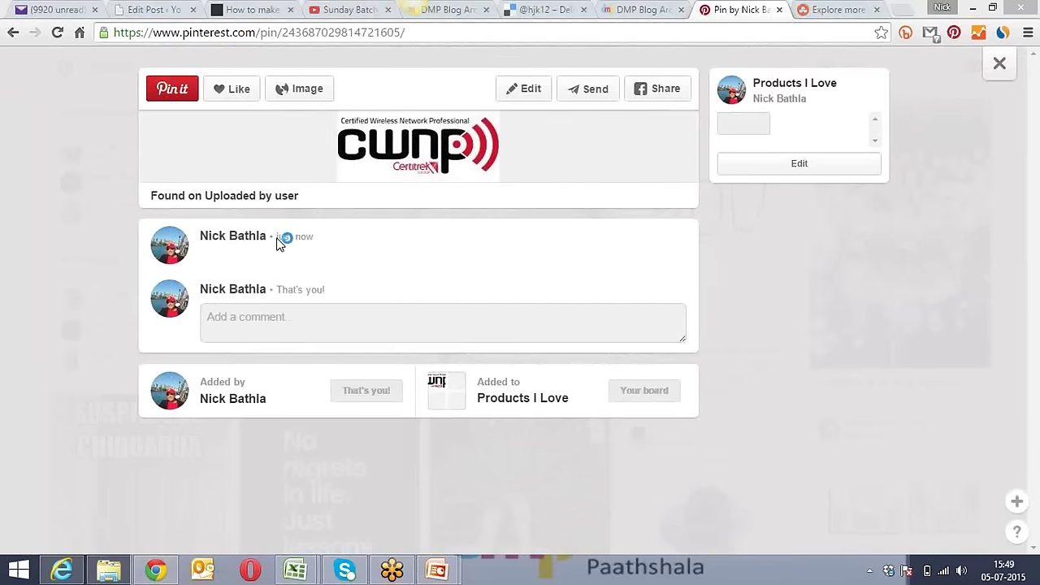
click(527, 91)
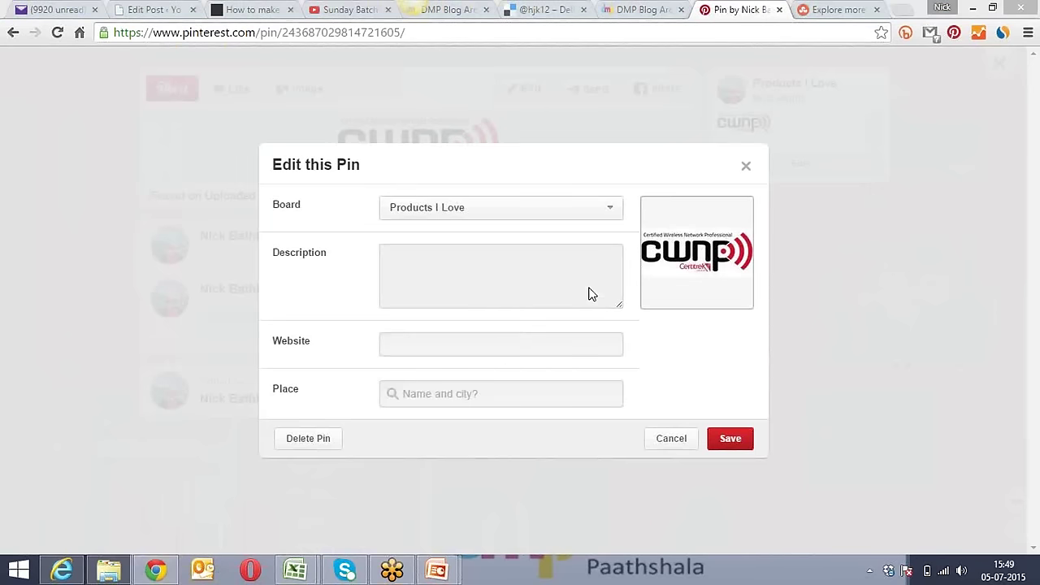
click(434, 268)
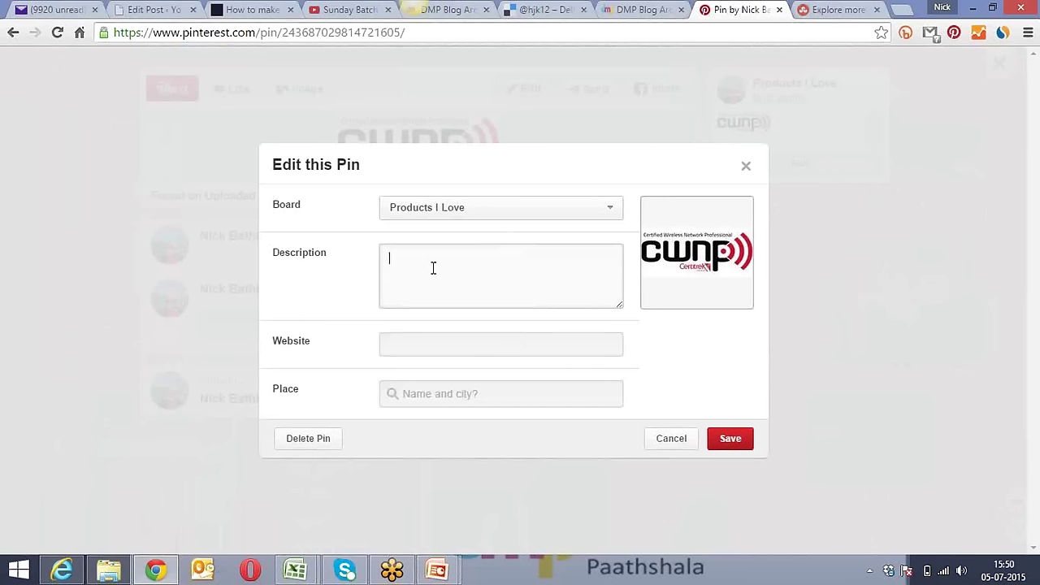
click(432, 269)
click(440, 342)
text(h)
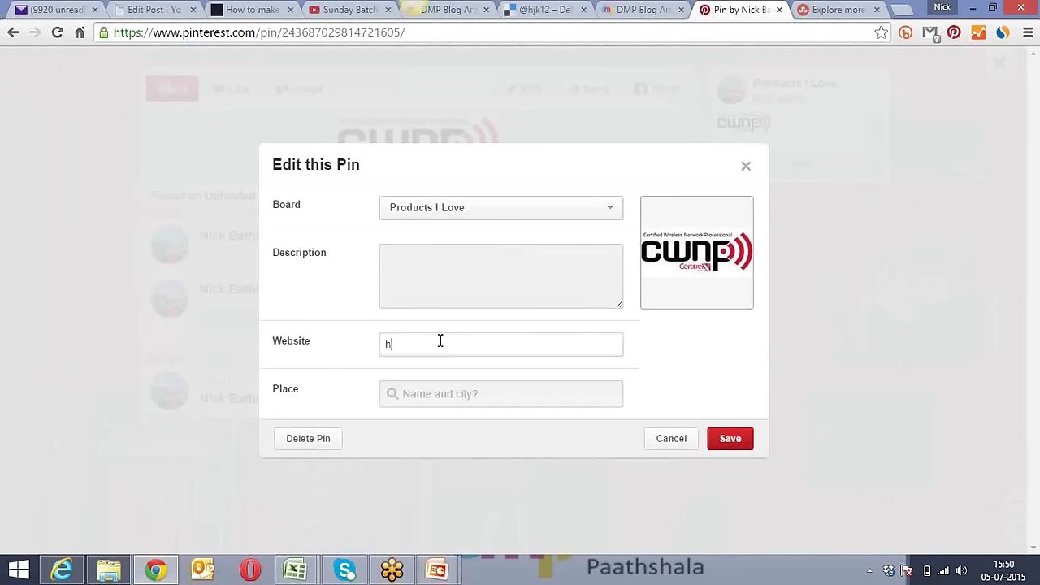
text(ttp://www)
text(.cwnp)
text(.cp)
text(om)
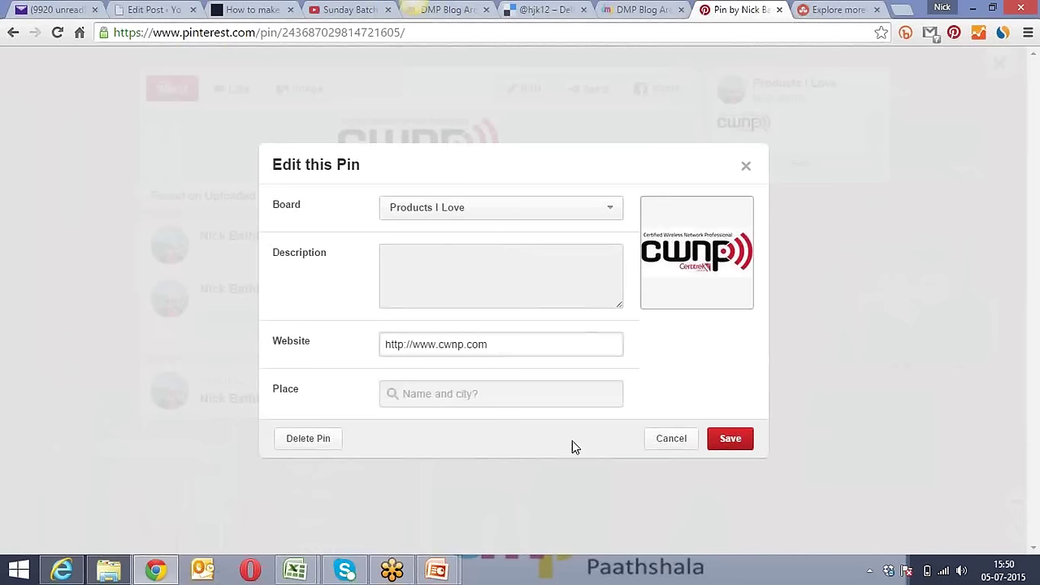
click(575, 170)
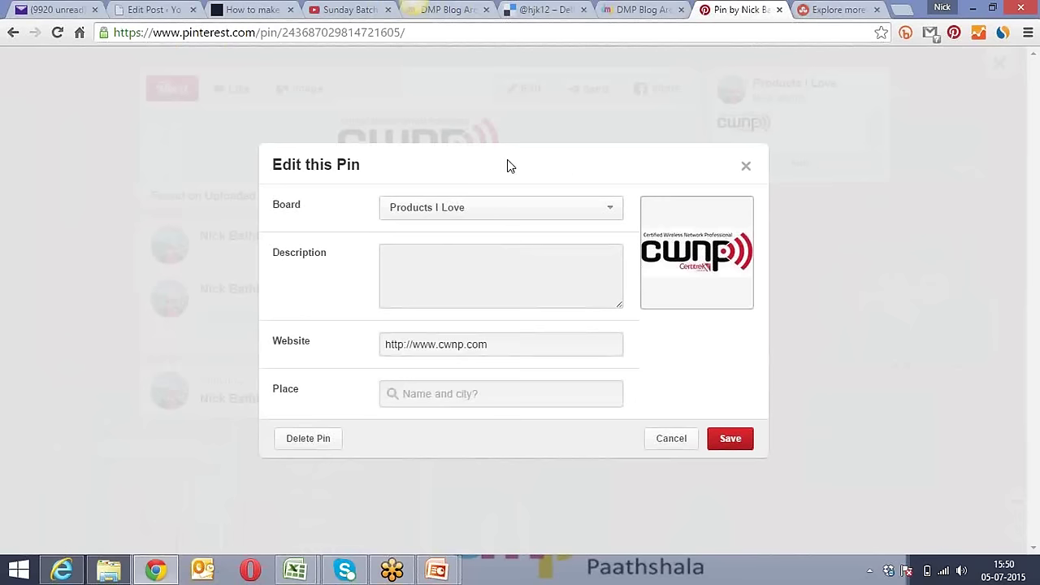
click(731, 437)
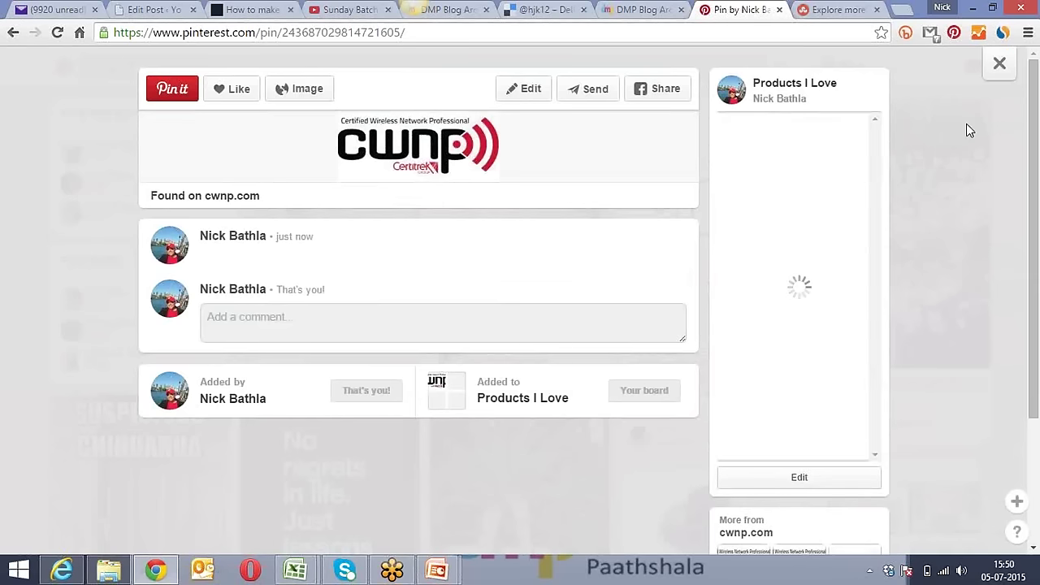
Step: Go to the YouTube home page from the StumbleUpon tab
click(821, 9)
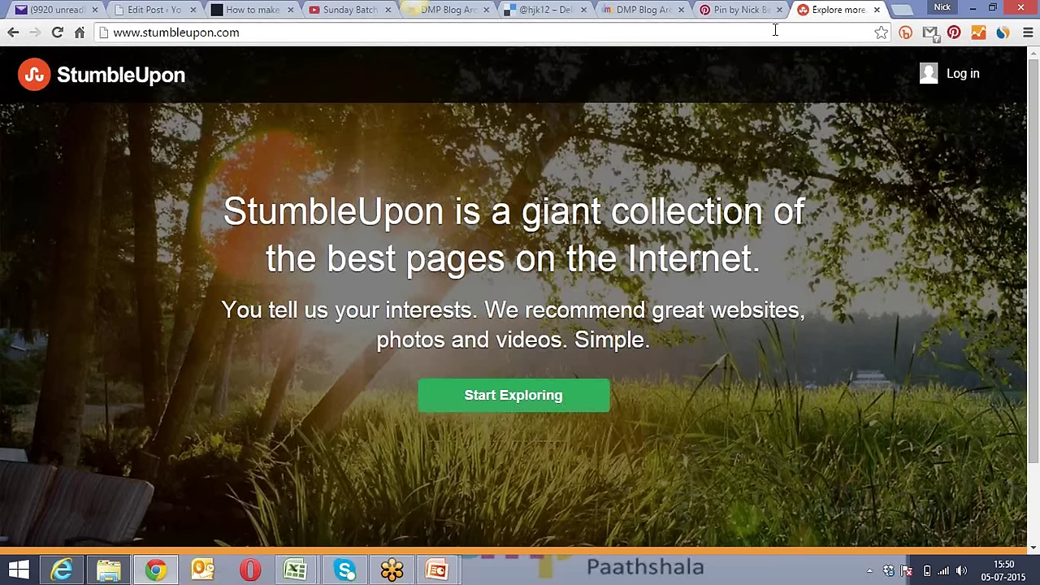
text(youtube)
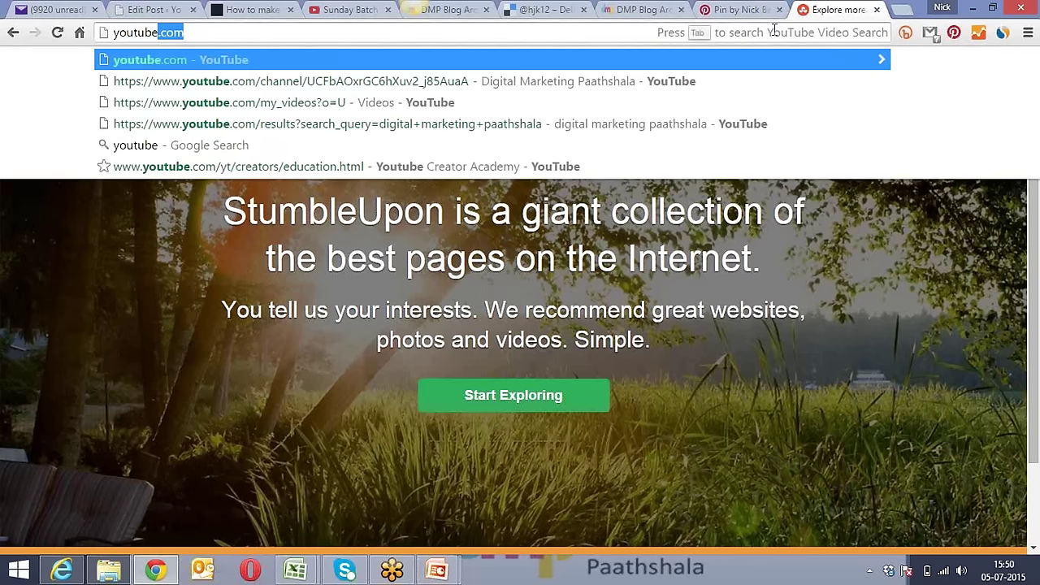
key(Return)
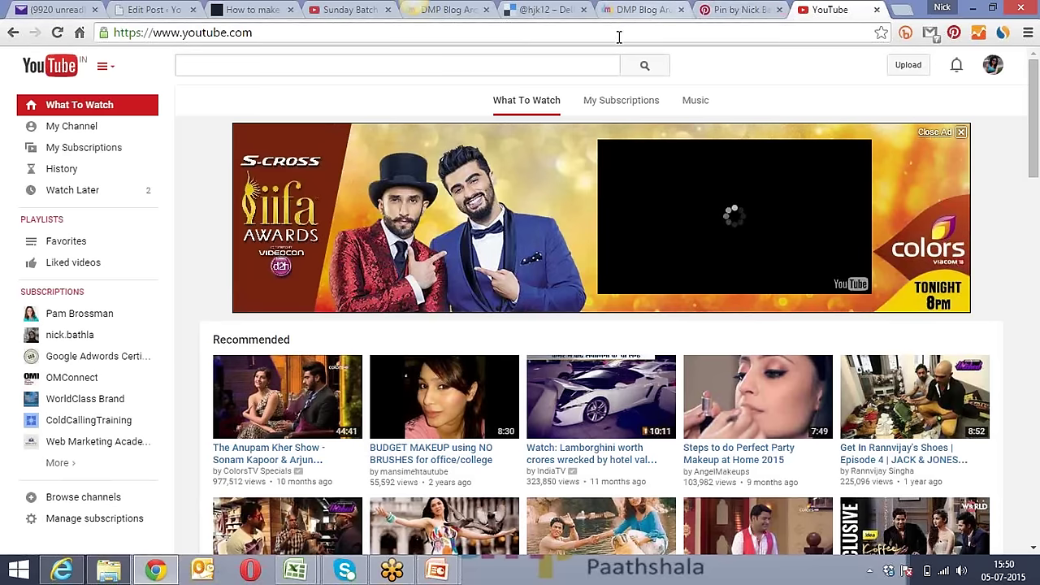
click(399, 59)
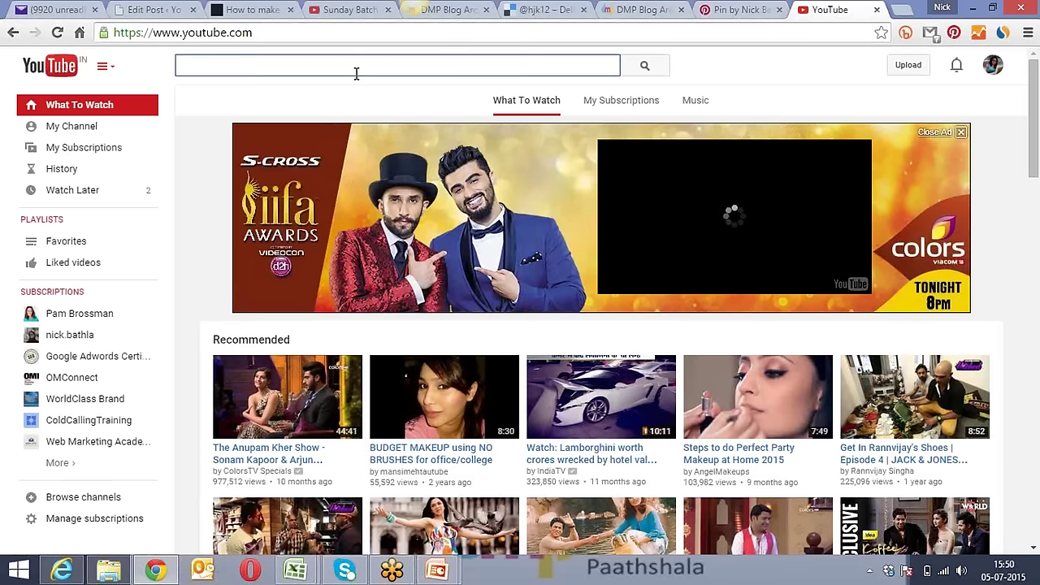
Step: Check the YouTube upload page's privacy options, leaving Public, then return to the Sunday Batch playlist
click(914, 72)
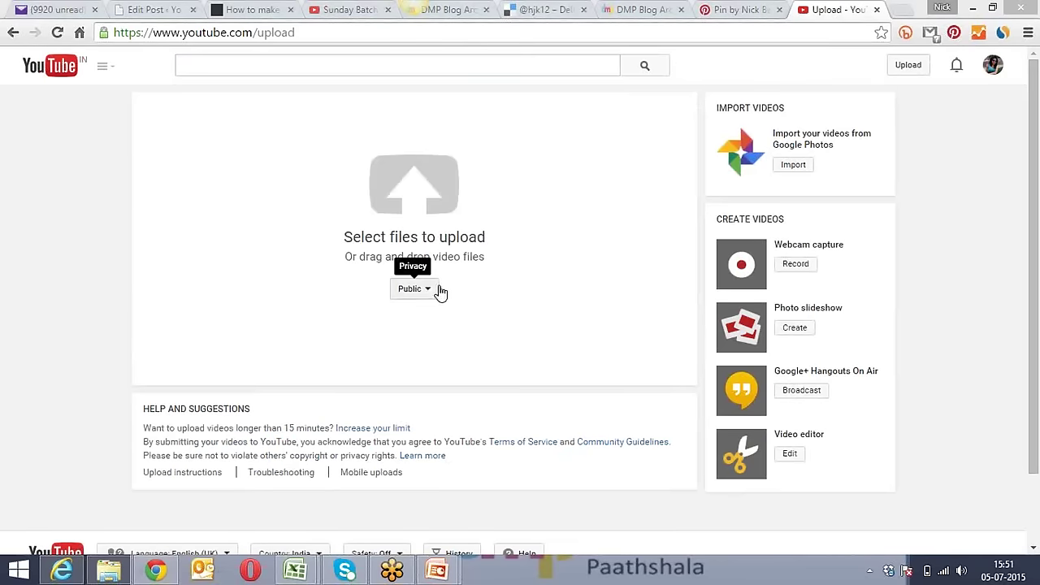
click(436, 293)
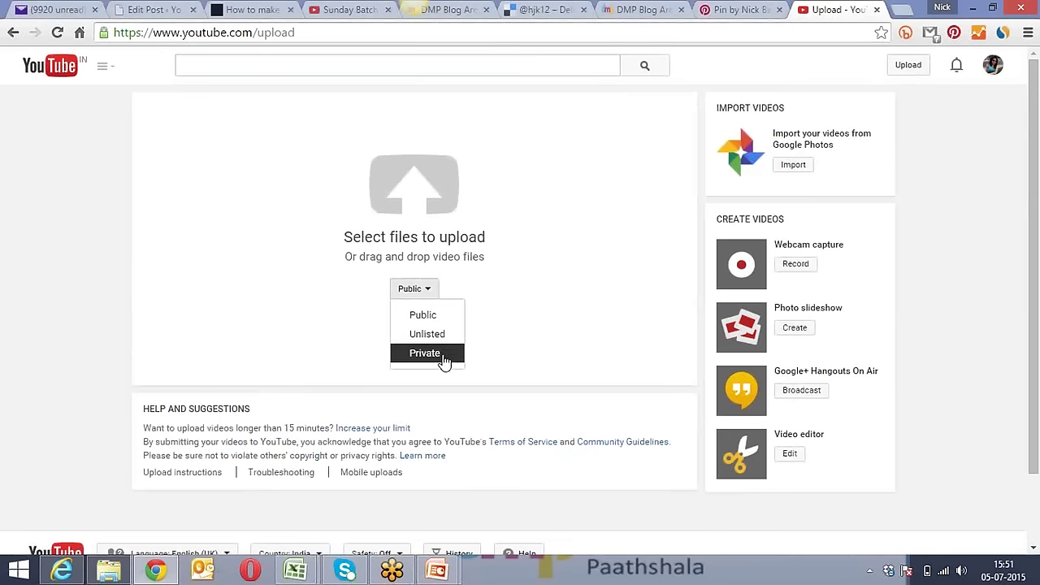
click(512, 314)
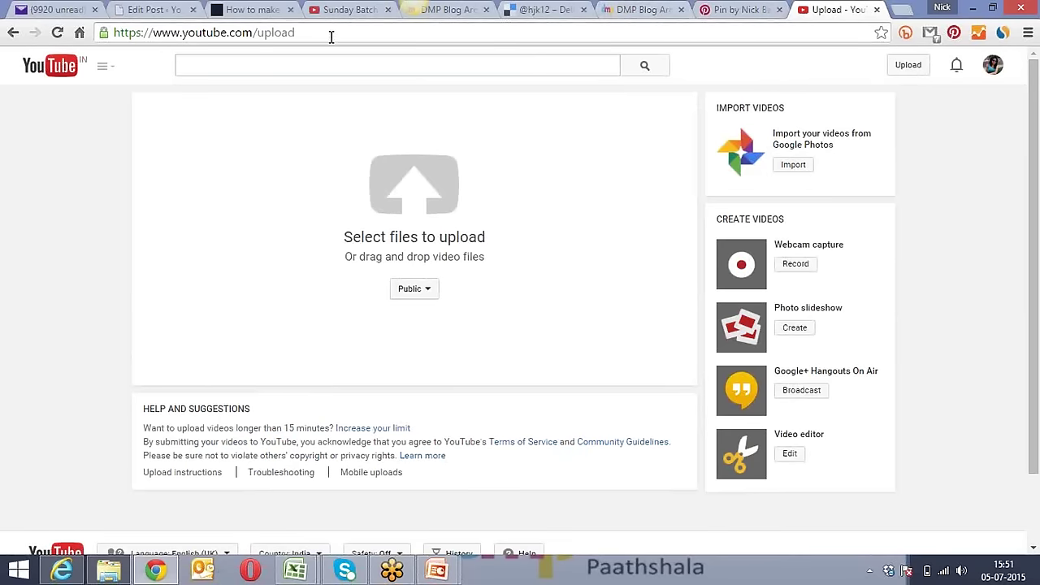
click(356, 10)
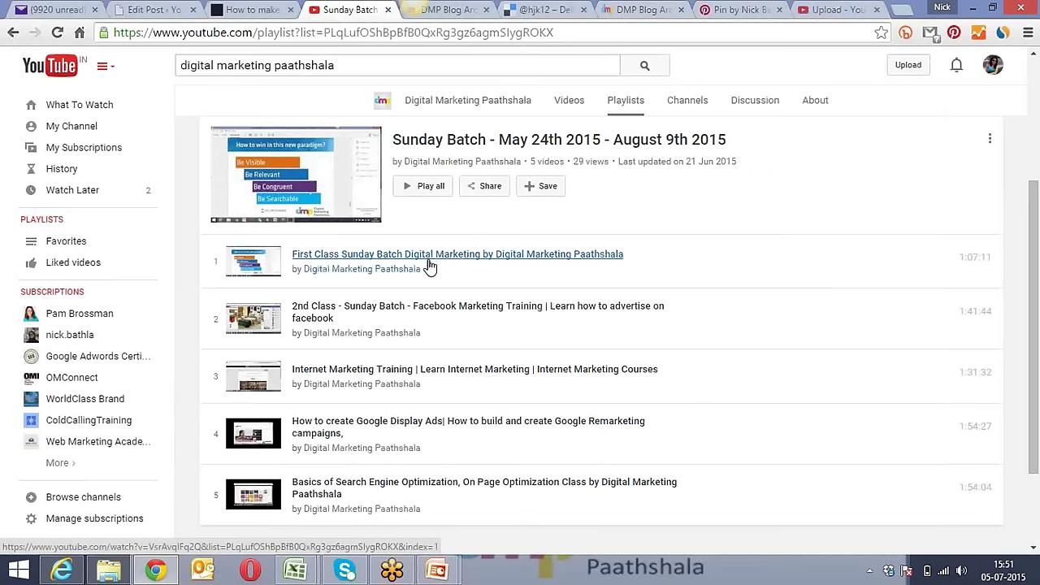
Step: Play the First Class Sunday Batch video, pause it at the start, then return to the upload tab
click(428, 262)
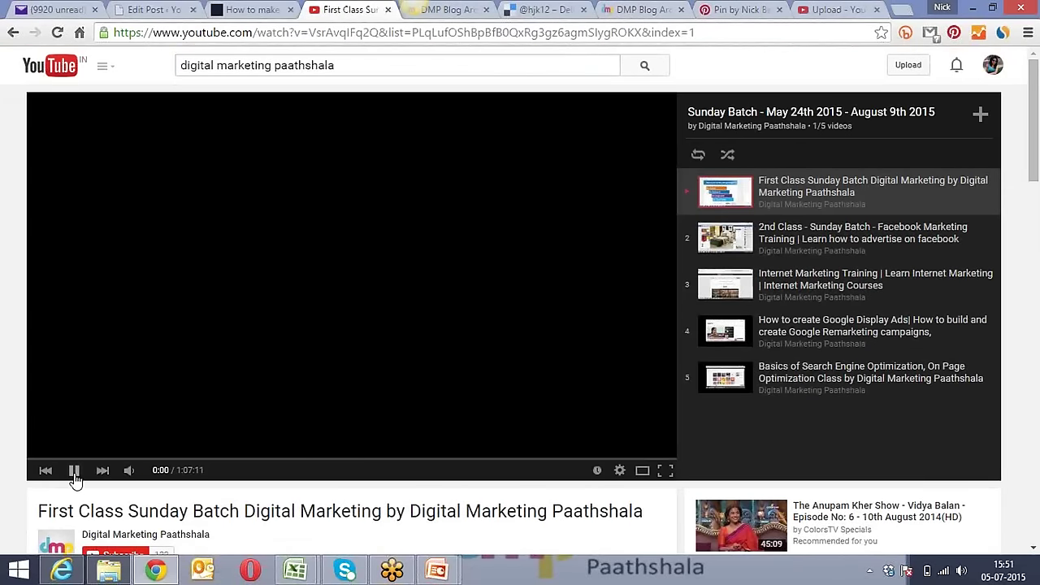
scroll(74, 480, down, 2)
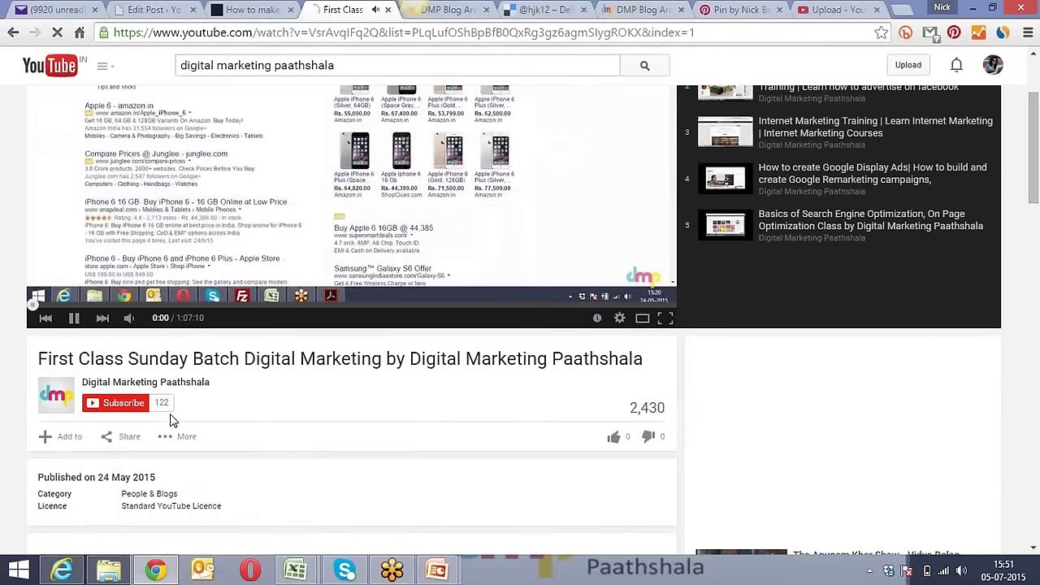
click(74, 320)
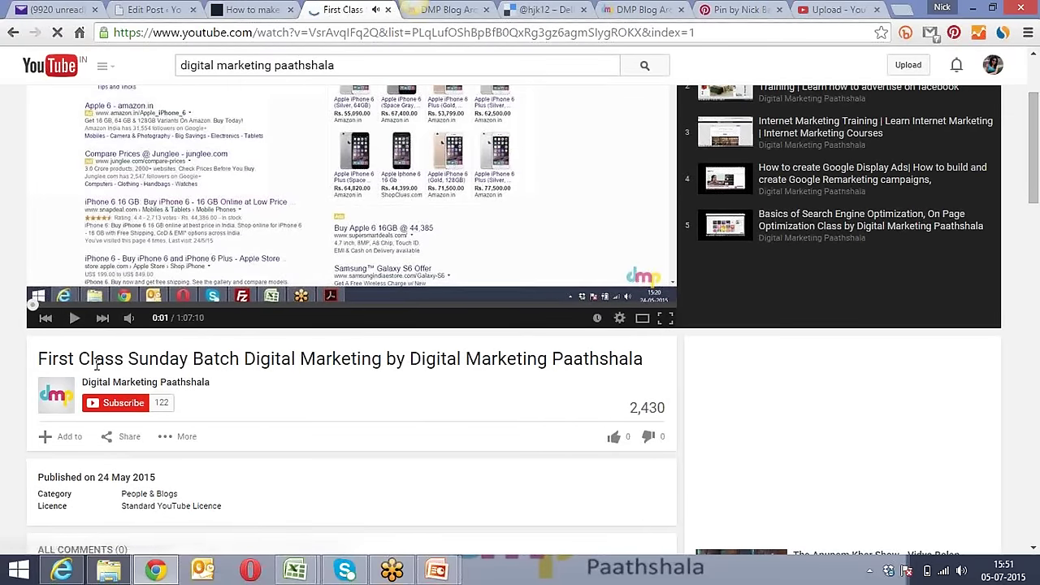
drag(88, 359, 457, 361)
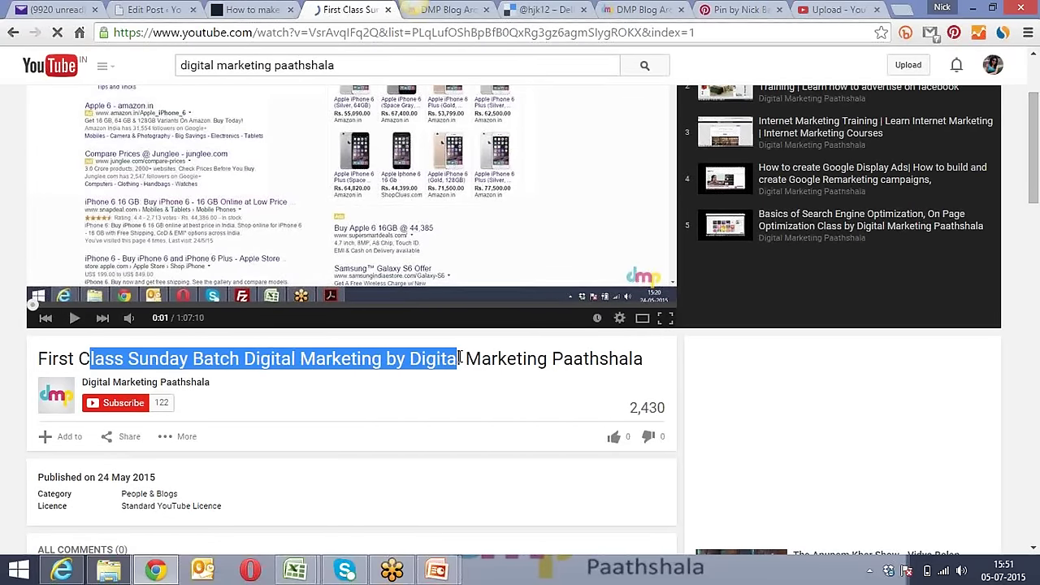
scroll(421, 394, down, 1)
scroll(420, 396, down, 1)
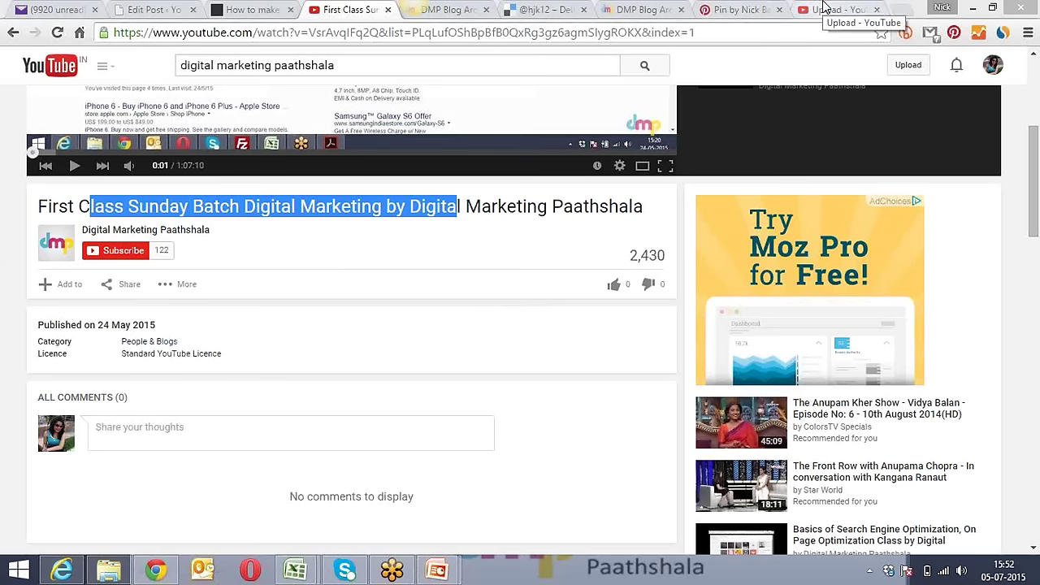
click(825, 7)
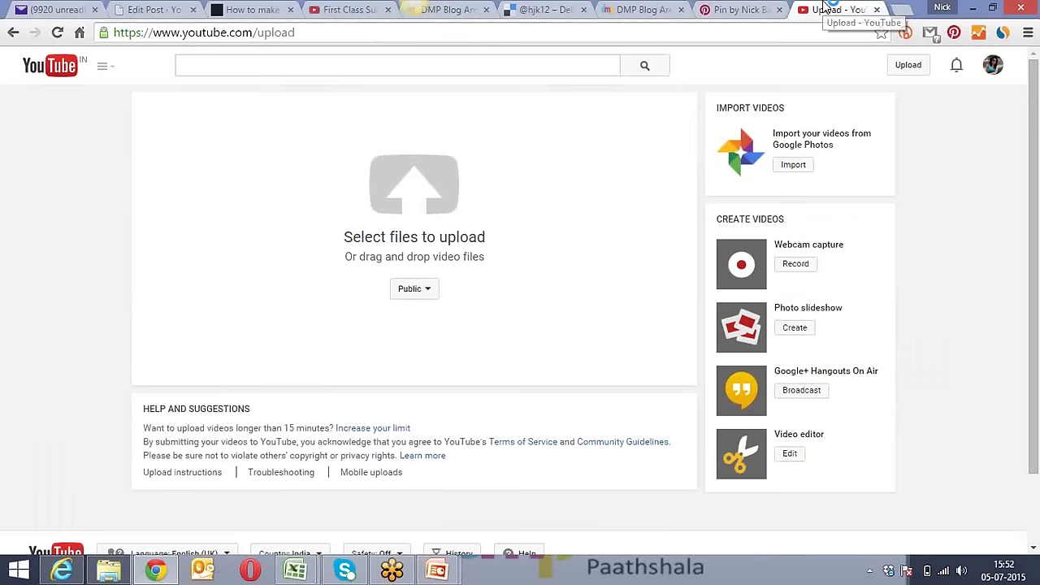
Step: Search 'list of video sharing sites' and open the listofvideosharingsites.blogspot.in result
click(697, 35)
text(list)
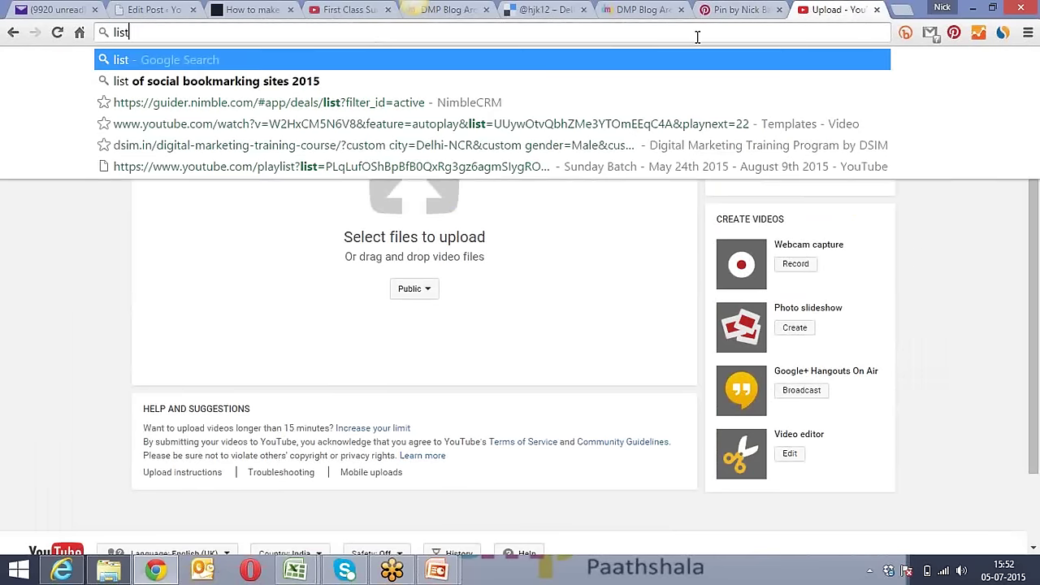
text( of video s)
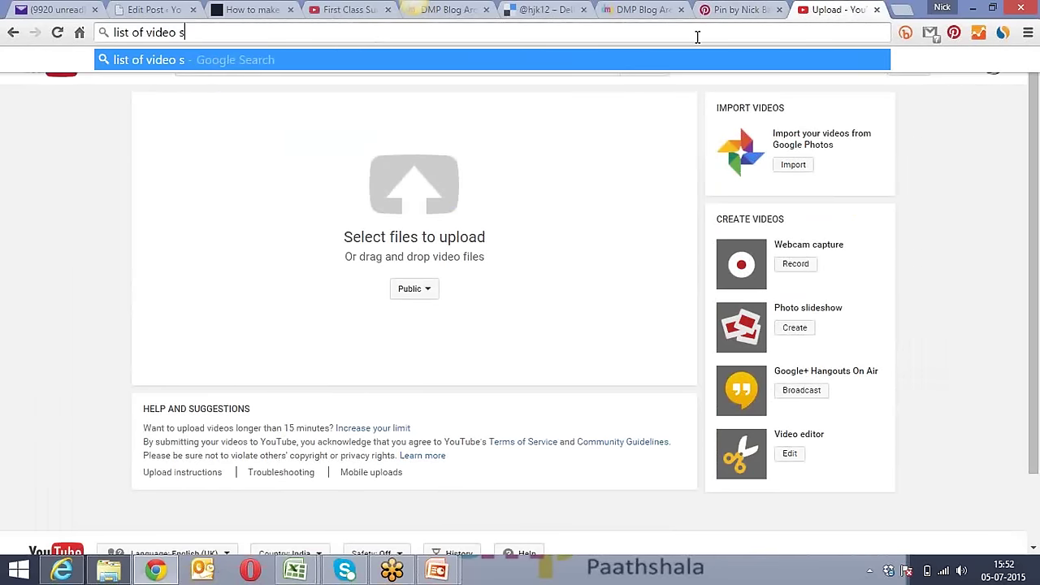
text(haring sites)
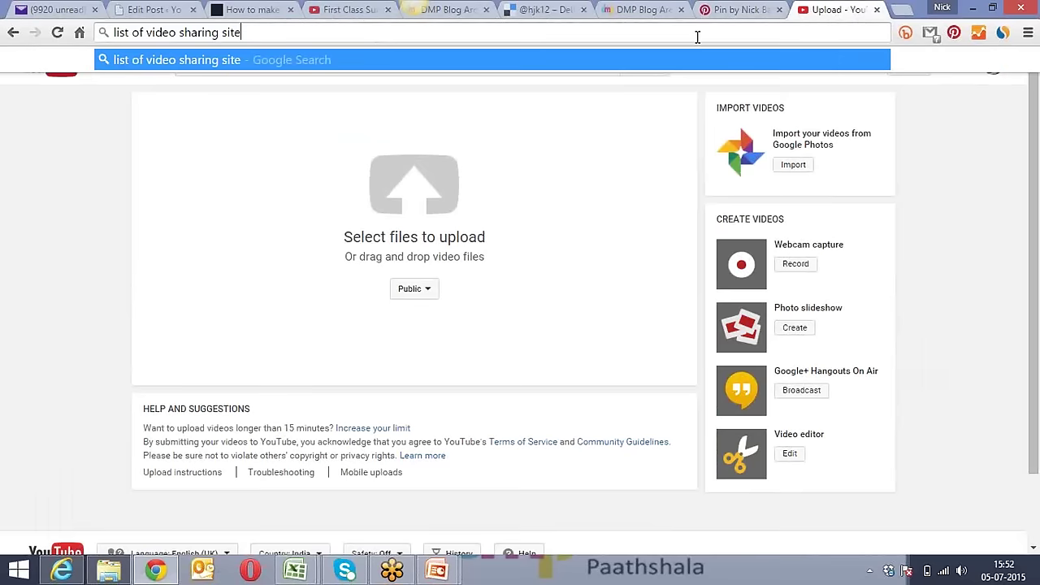
key(Return)
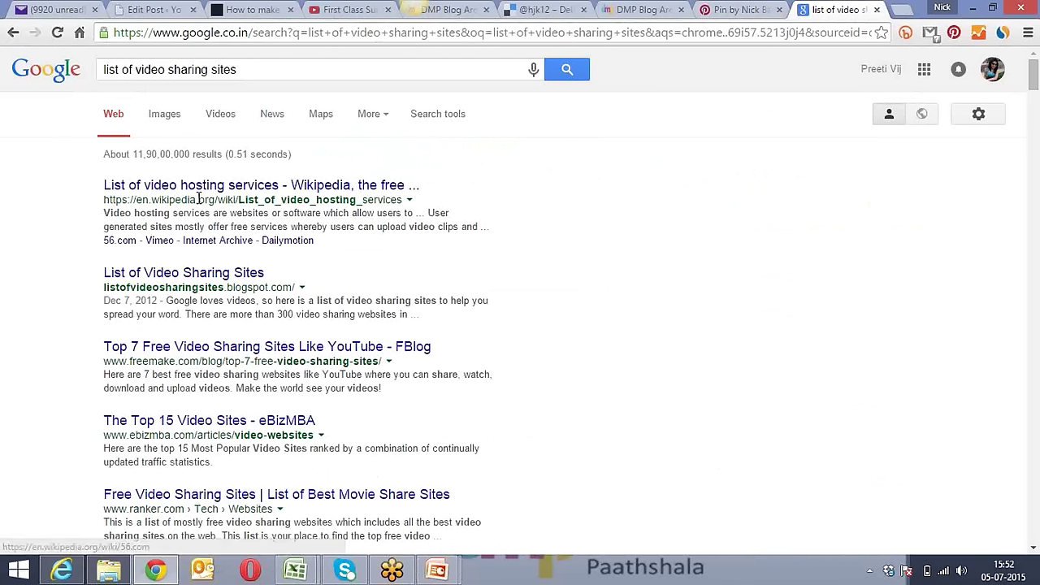
click(208, 278)
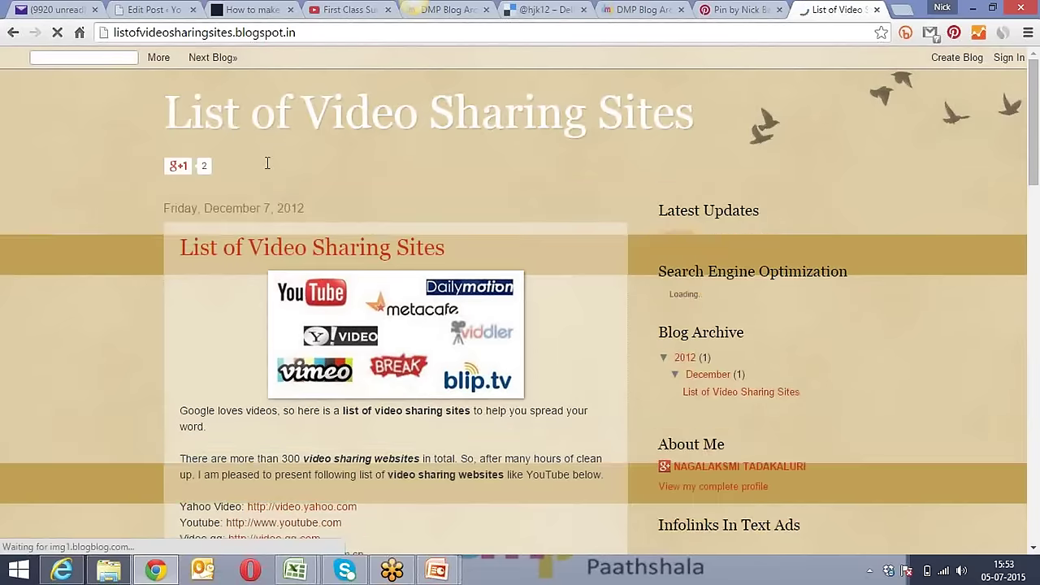
Step: Copy the video-sharing blog's web address and scroll through its list of sites
click(358, 33)
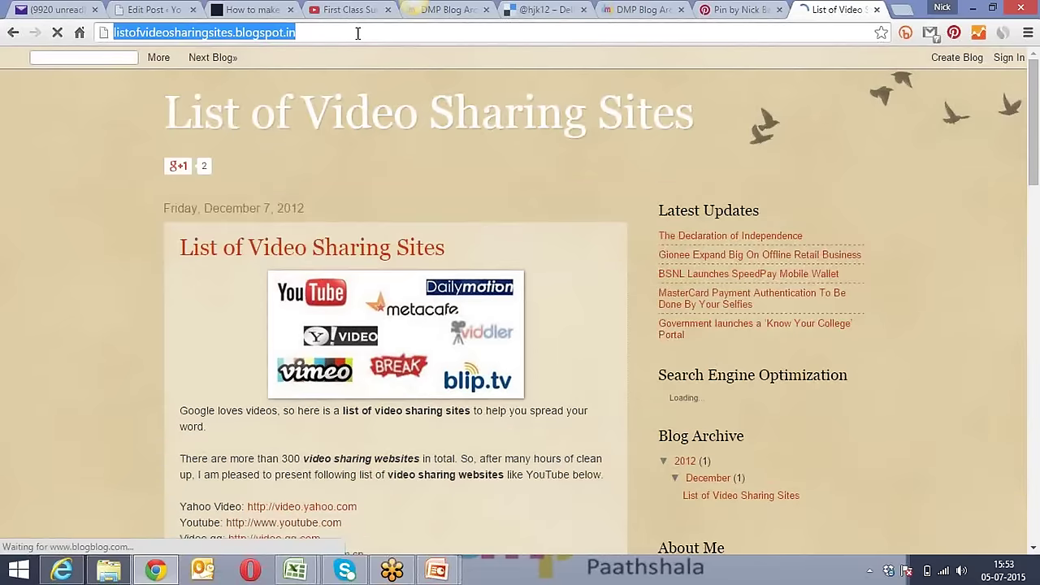
right_click(357, 32)
click(415, 93)
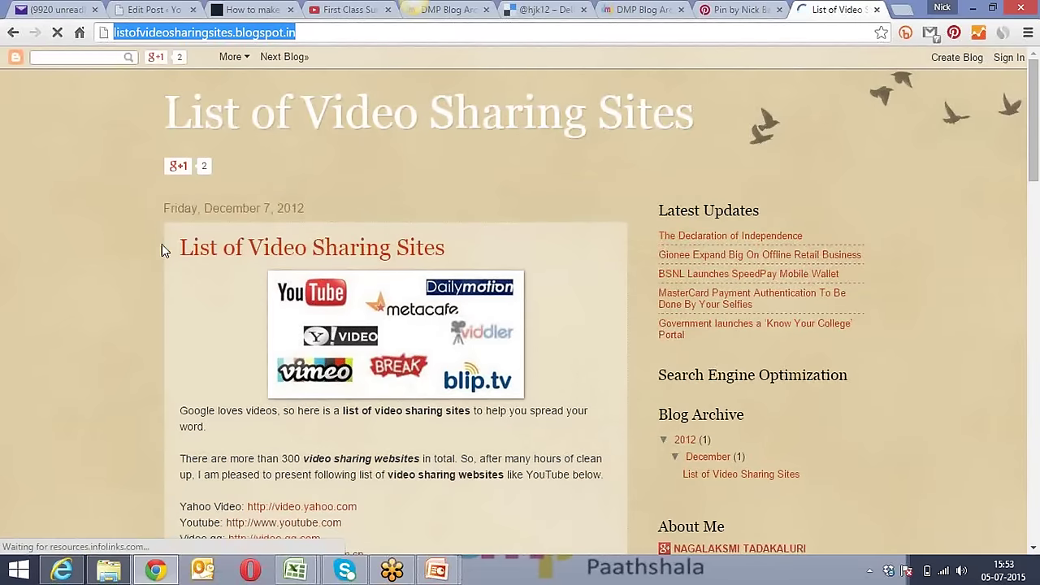
click(137, 264)
scroll(137, 264, down, 6)
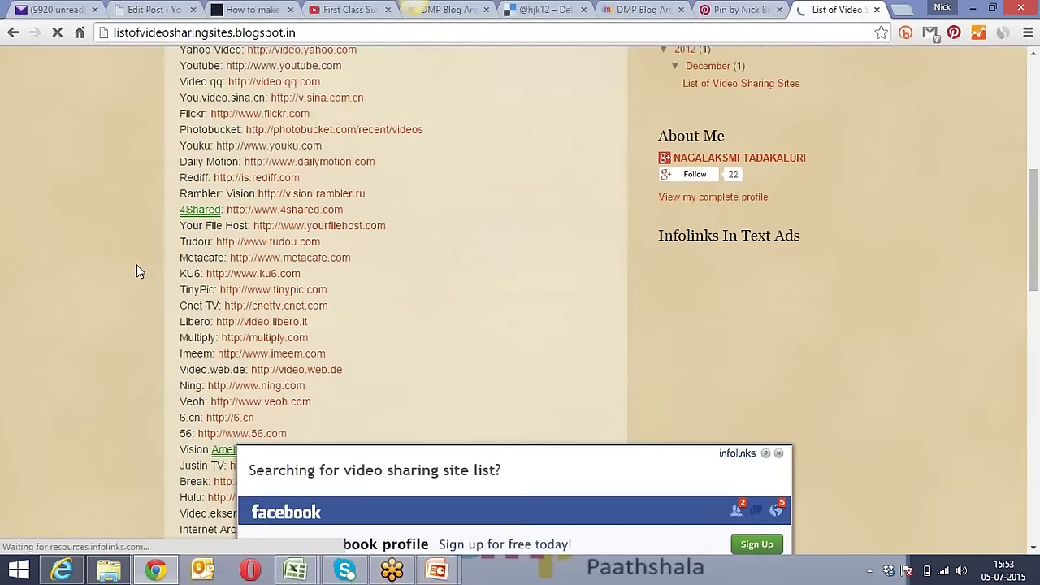
scroll(136, 264, up, 1)
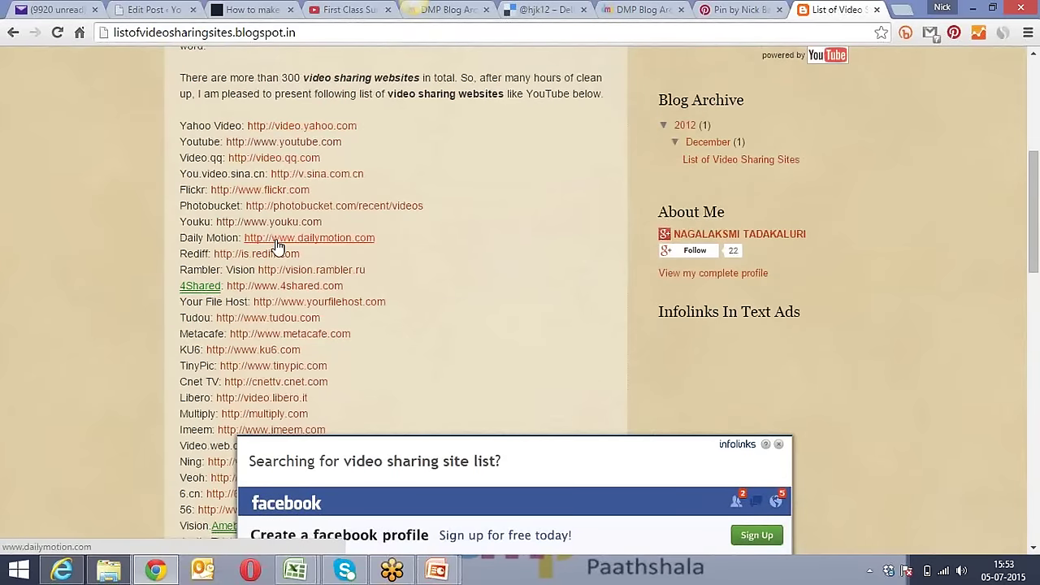
scroll(276, 246, down, 10)
scroll(276, 244, down, 3)
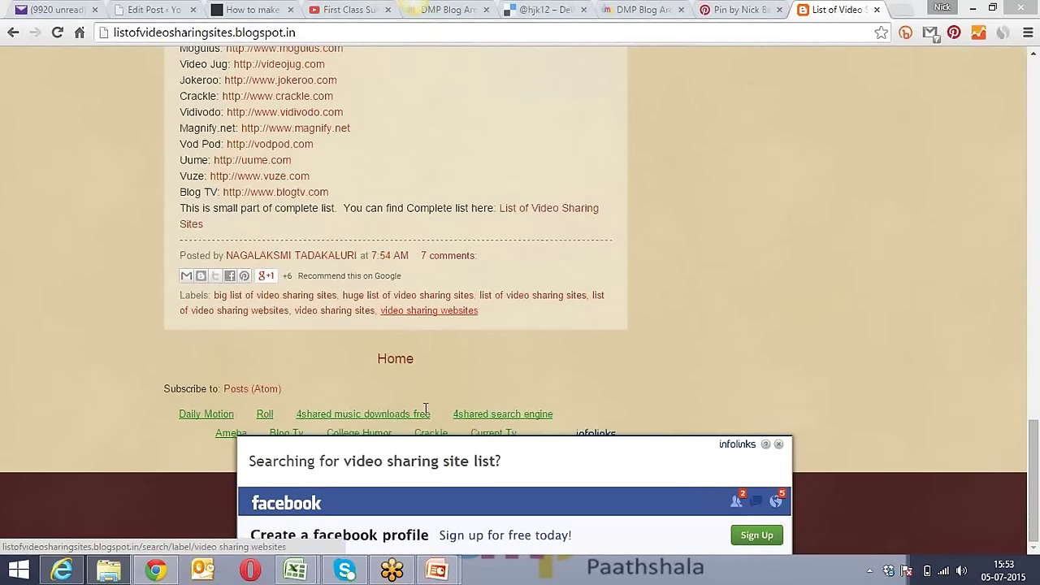
right_click(499, 277)
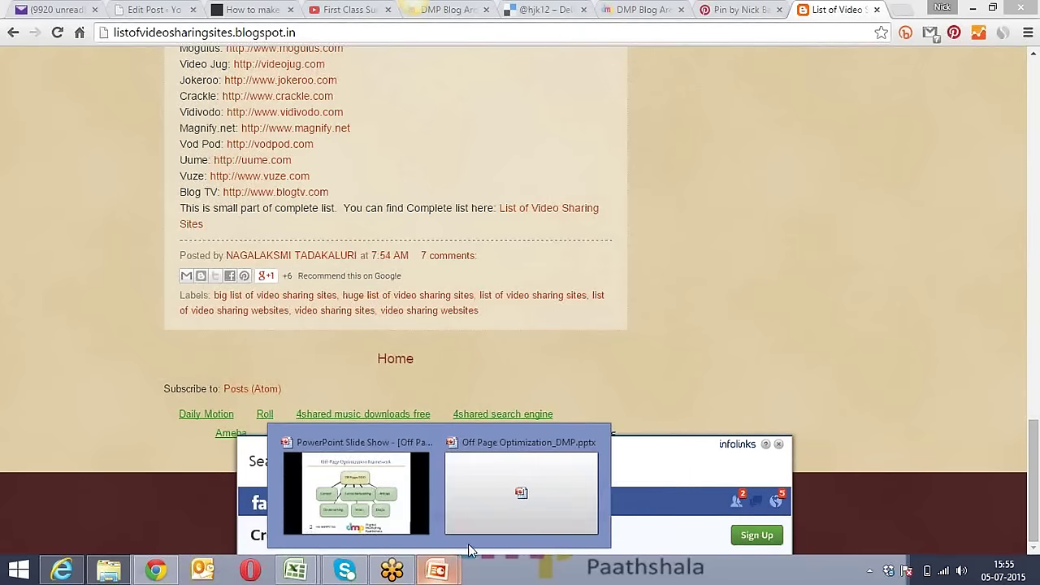
Step: Close the video-sharing list, Pinterest pin and DMP Blog Archives tabs
click(876, 10)
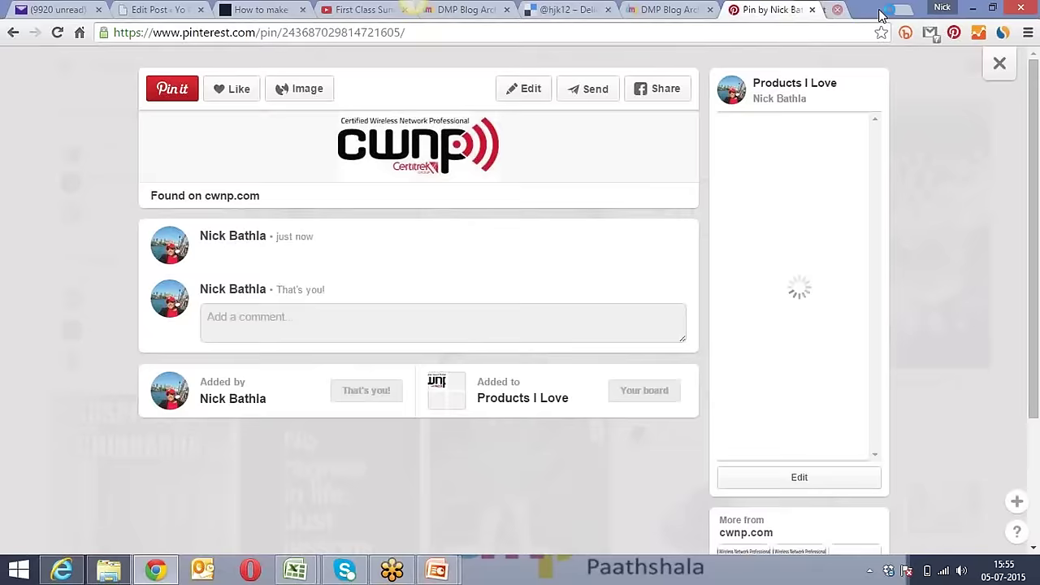
click(876, 10)
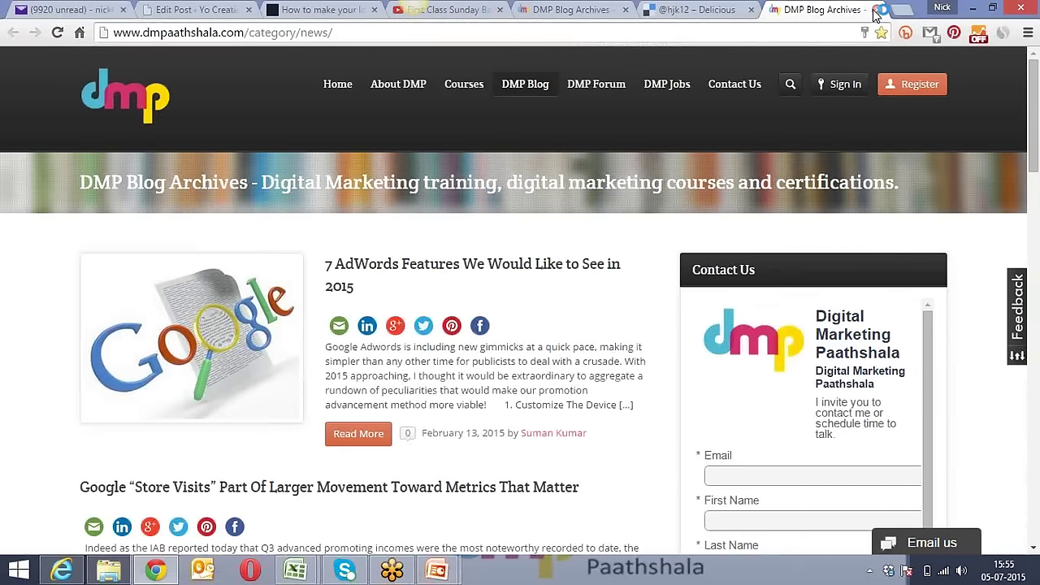
click(876, 9)
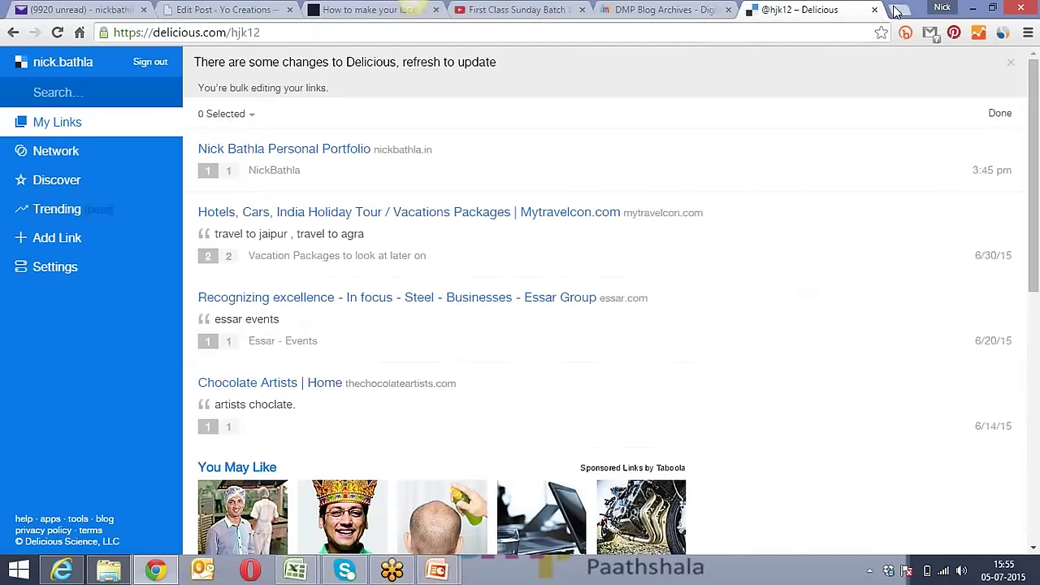
click(902, 10)
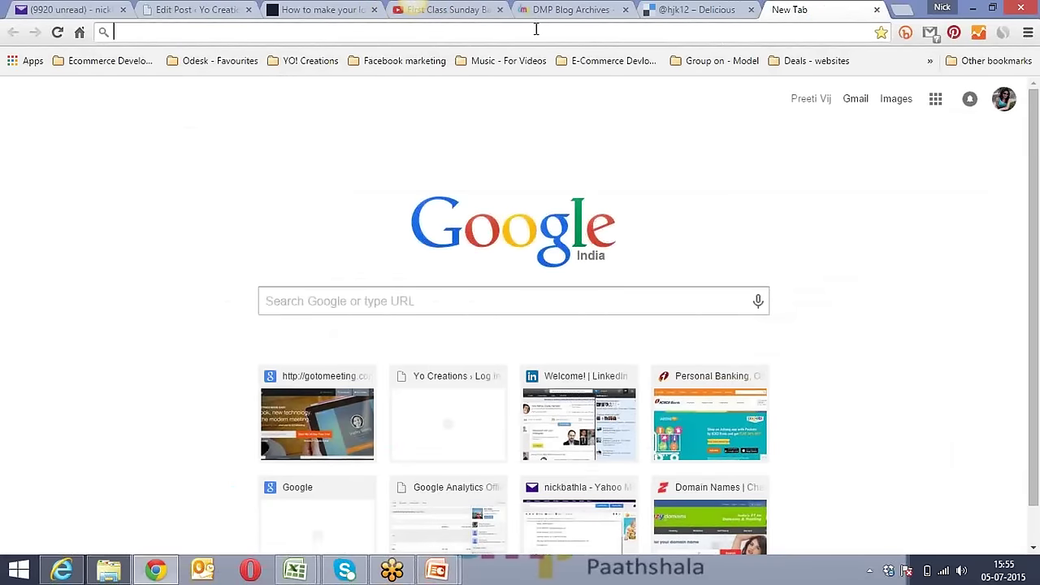
Step: Load ezinearticles.com by typing 'ezine' and accepting the autocomplete suggestion
text(ezinearticles.com)
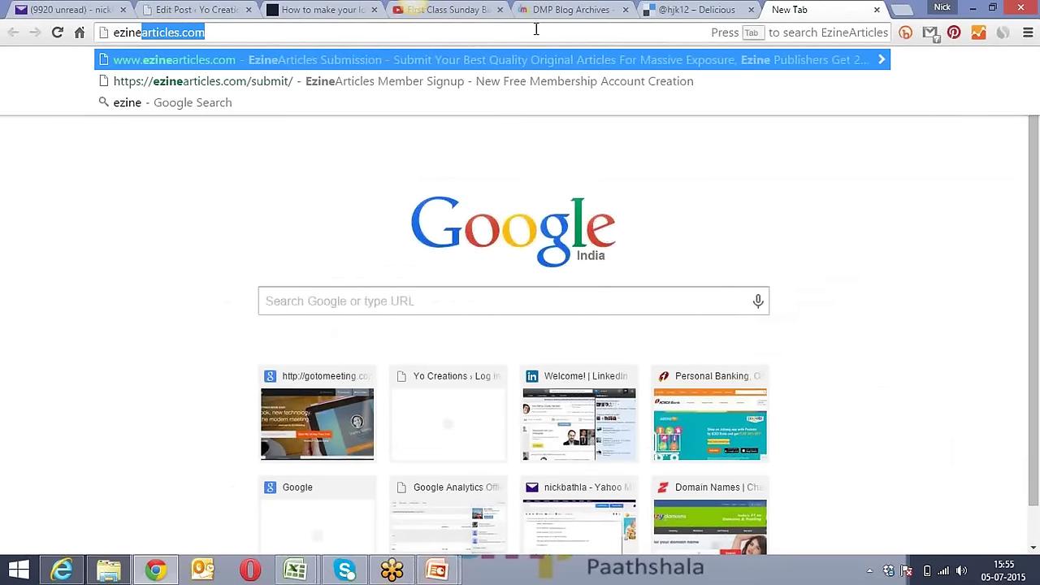
key(End)
key(Return)
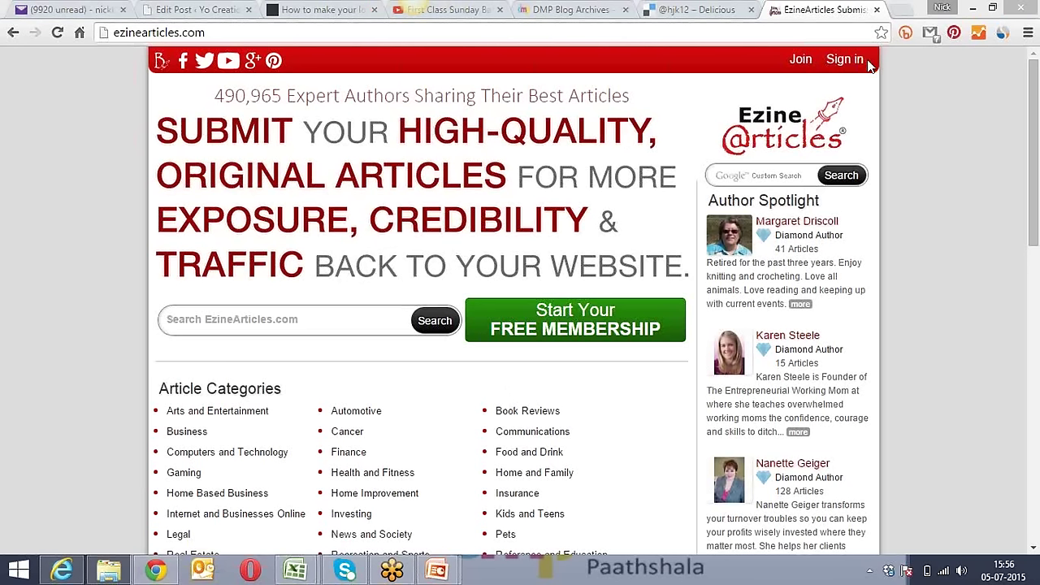
click(224, 28)
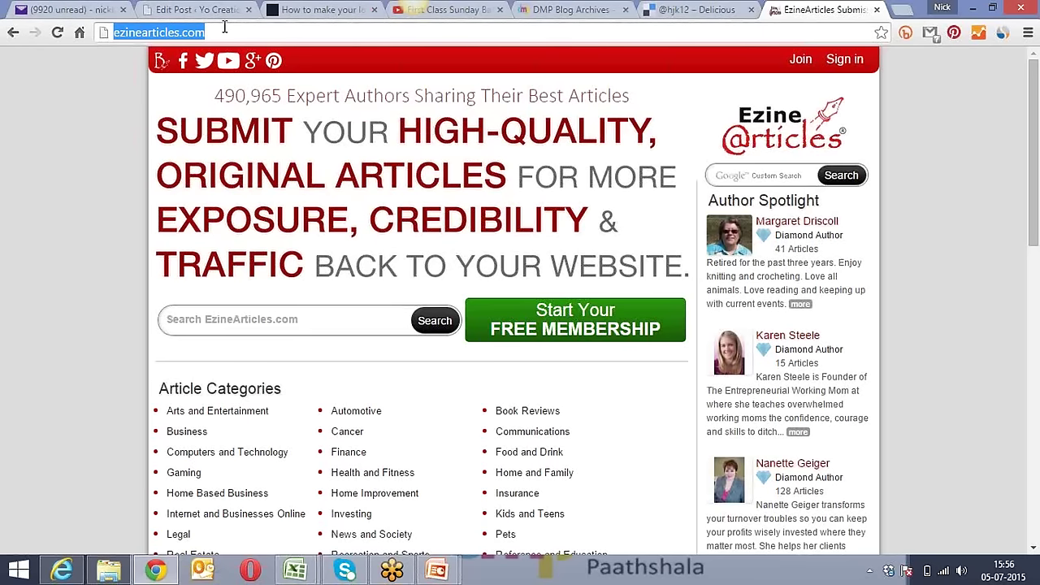
click(323, 352)
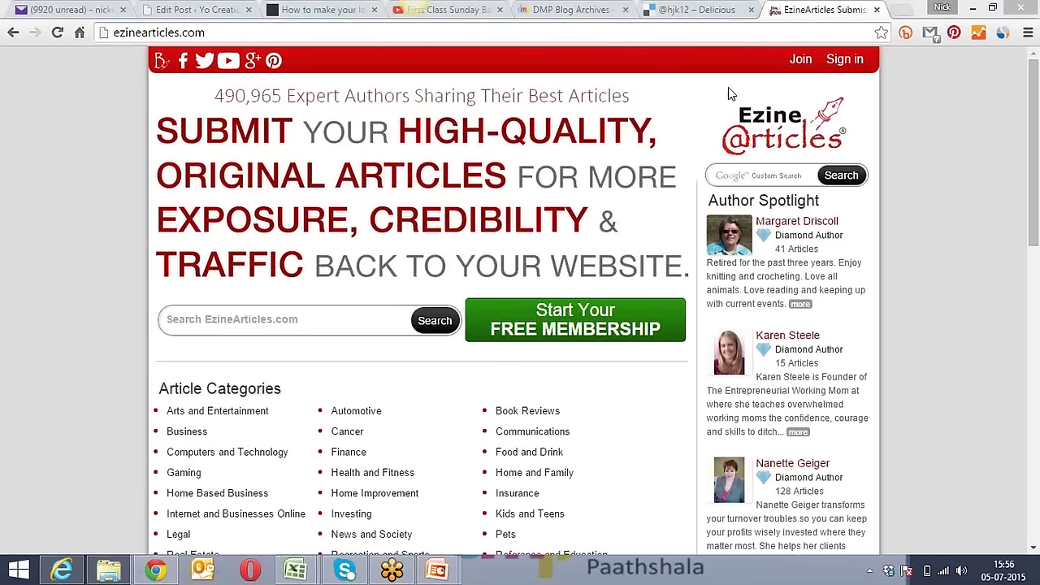
click(798, 61)
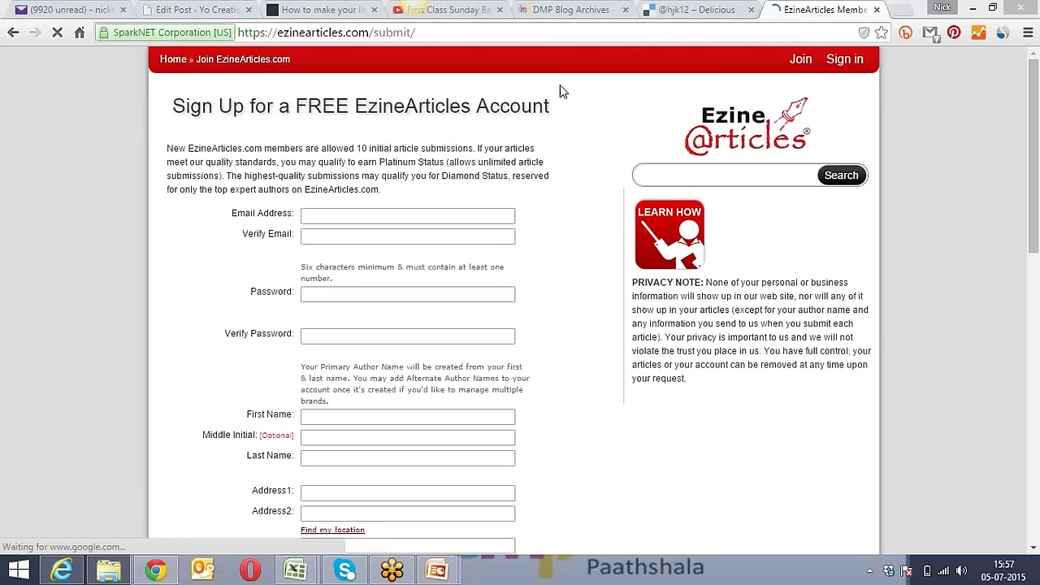
scroll(572, 162, down, 3)
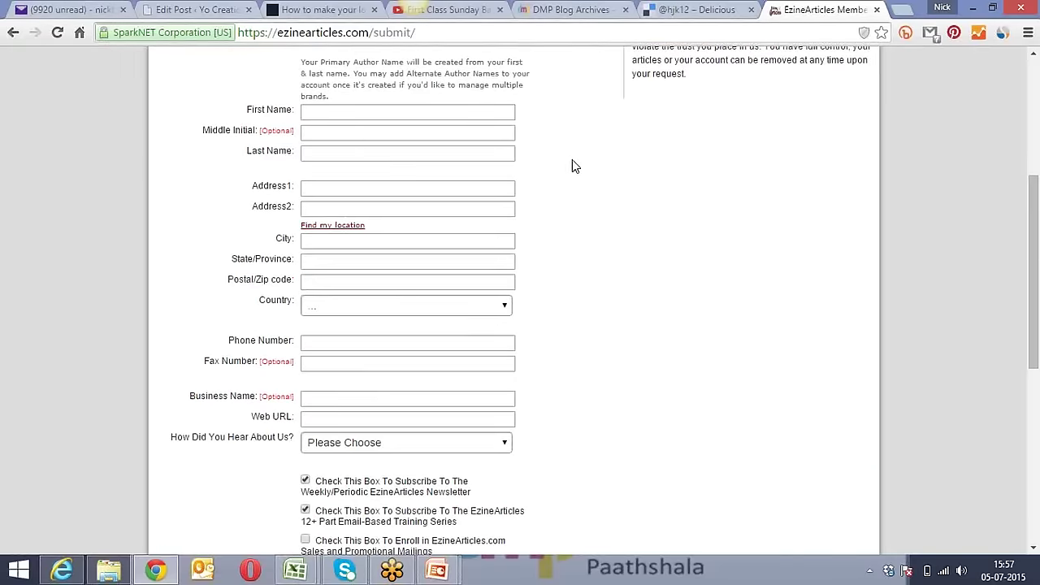
scroll(572, 166, down, 4)
scroll(572, 167, up, 1)
scroll(572, 166, up, 8)
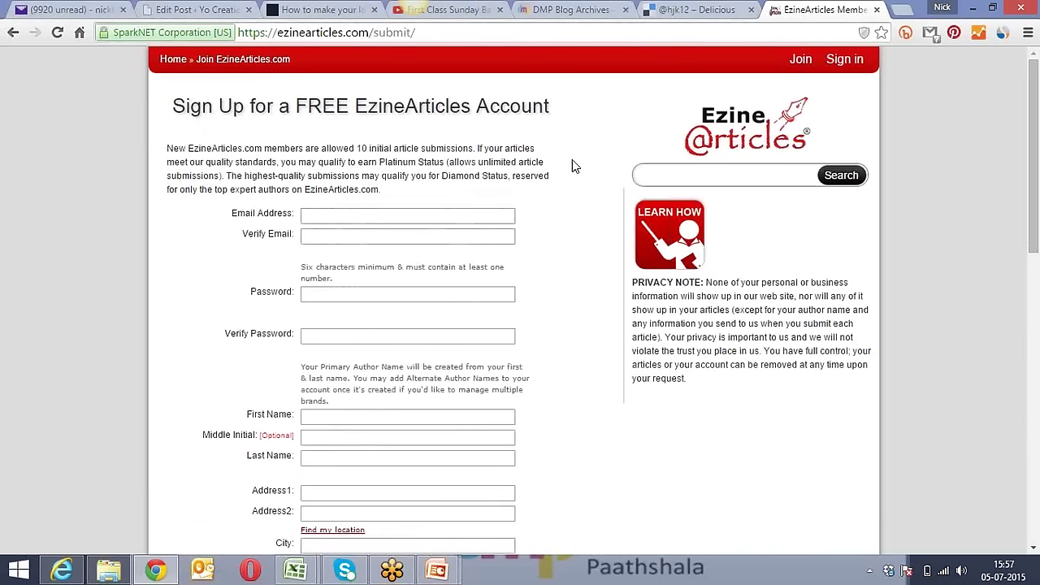
click(173, 61)
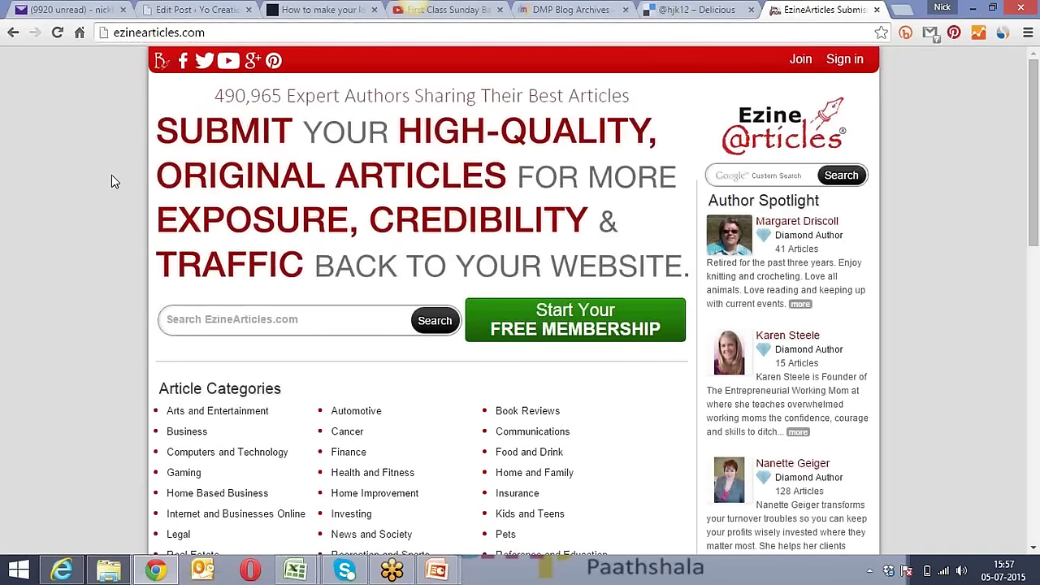
Step: Scroll to Recent Articles and open '7 Strategies You Can Use to Deal With a Rejection'
scroll(112, 175, down, 5)
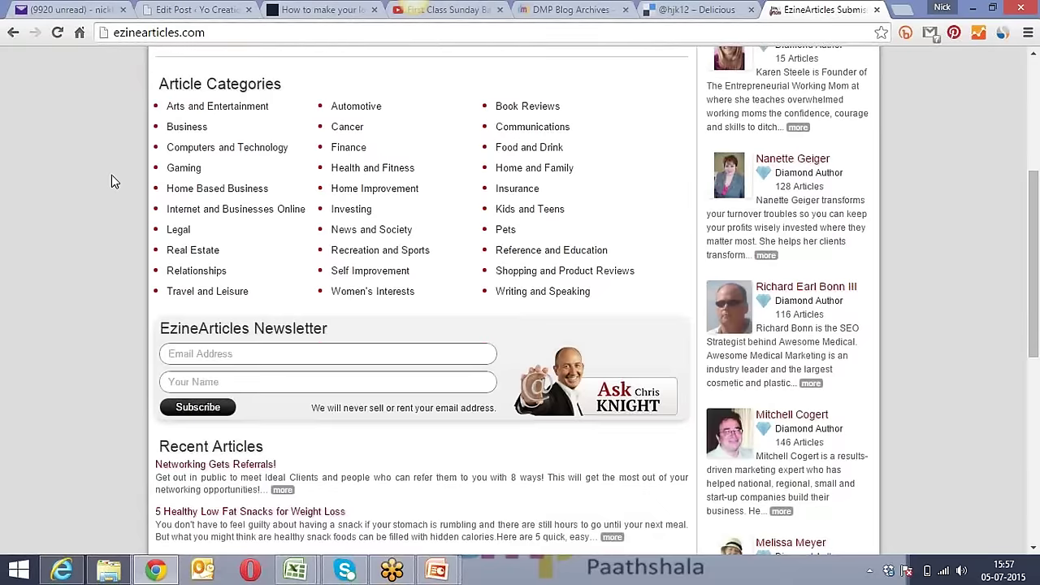
scroll(112, 181, down, 1)
scroll(111, 182, down, 1)
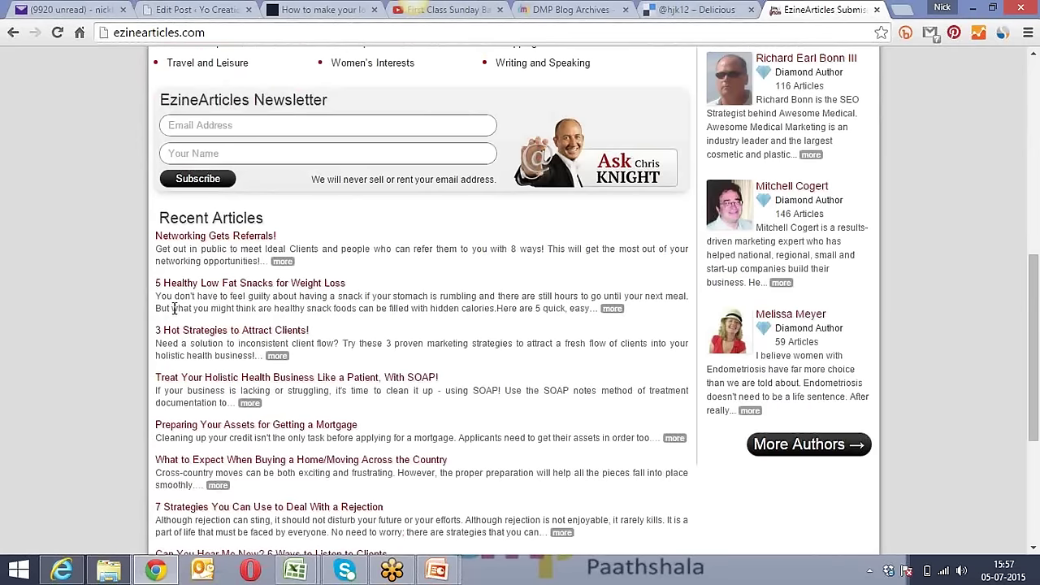
scroll(173, 314, down, 1)
scroll(173, 315, down, 1)
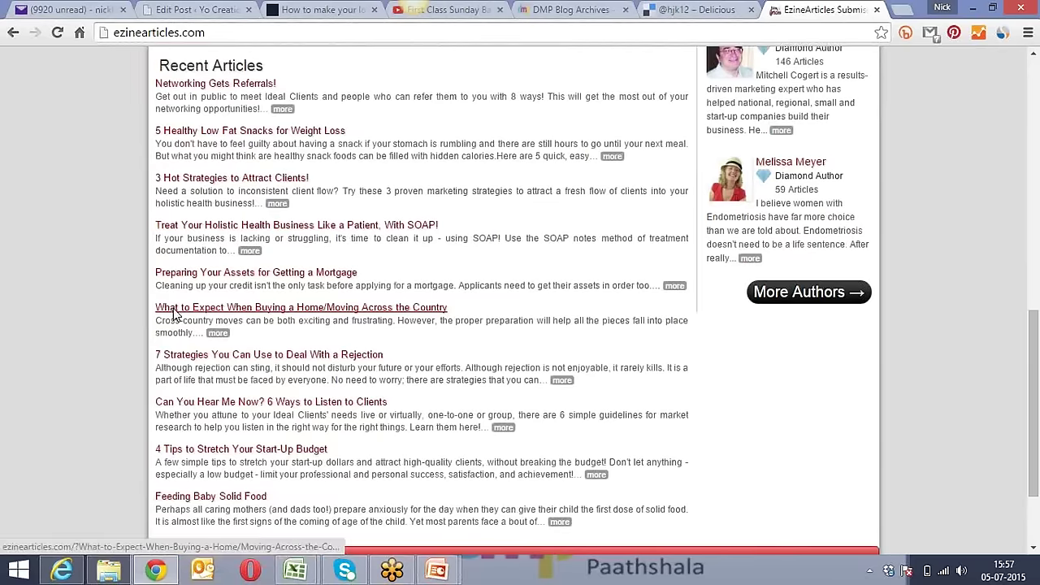
click(269, 356)
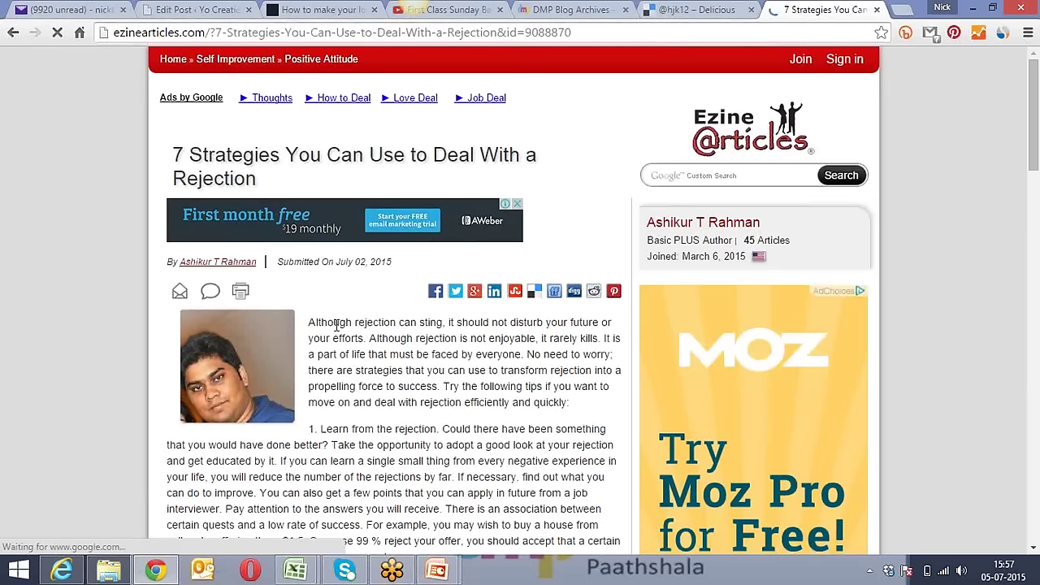
scroll(336, 325, down, 3)
scroll(336, 330, down, 1)
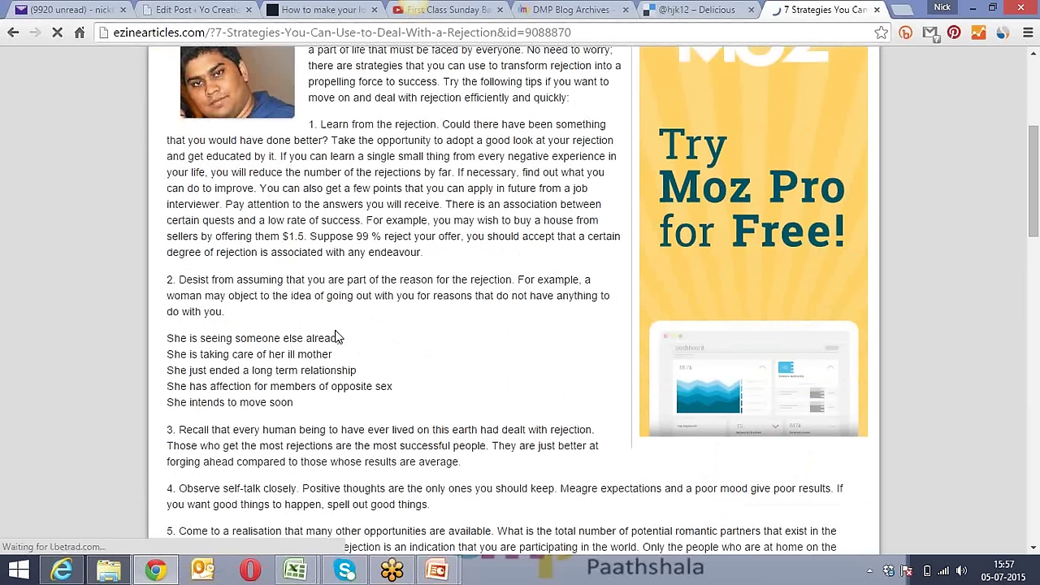
scroll(339, 338, down, 3)
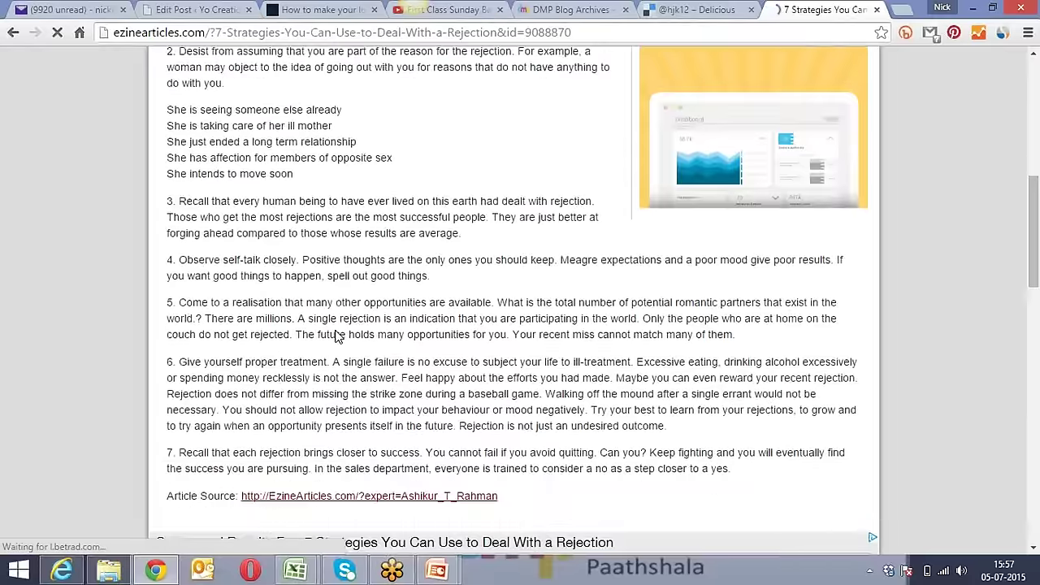
scroll(338, 338, up, 7)
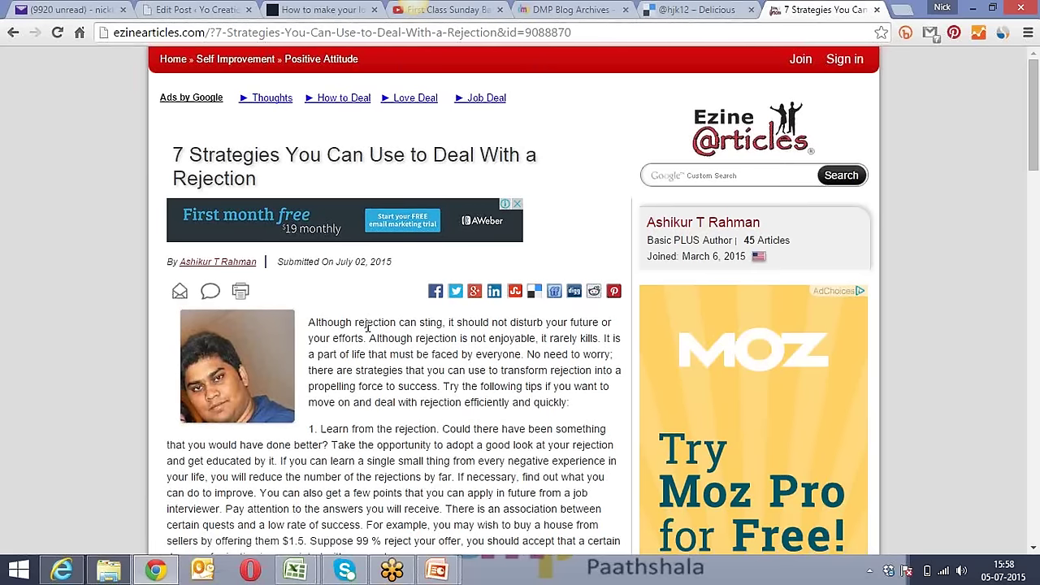
Step: Read through the rejection article, highlighting a phrase in point 1, then go back to Recent Articles
scroll(368, 328, down, 8)
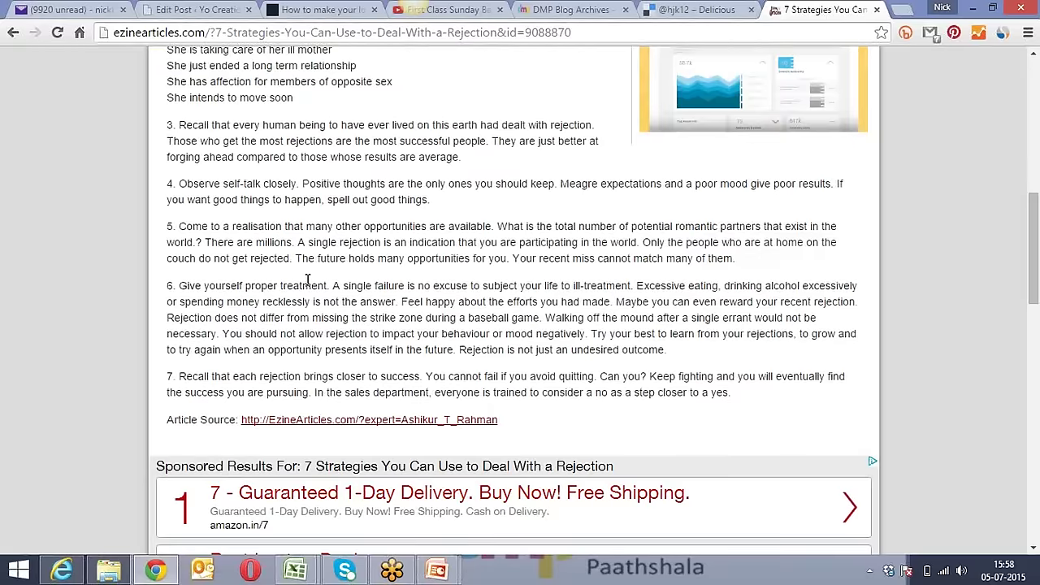
scroll(307, 280, down, 1)
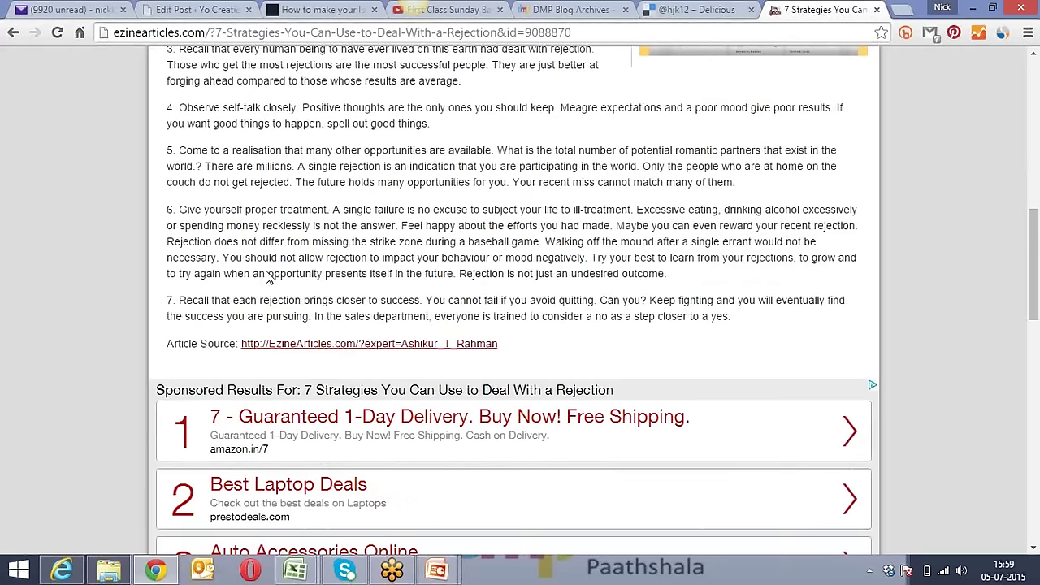
scroll(295, 263, down, 1)
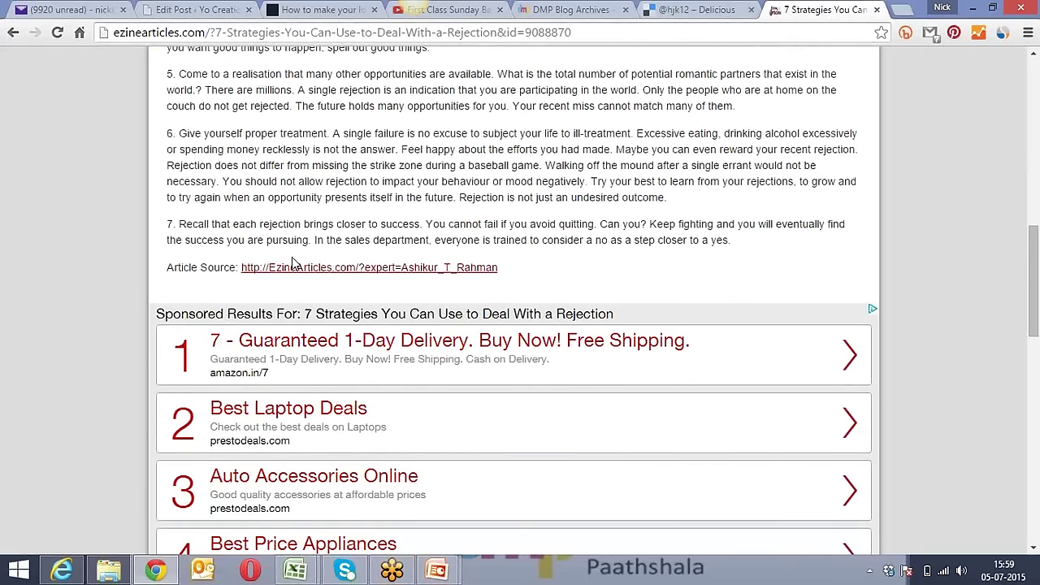
scroll(294, 263, down, 5)
scroll(295, 262, up, 2)
scroll(296, 260, down, 3)
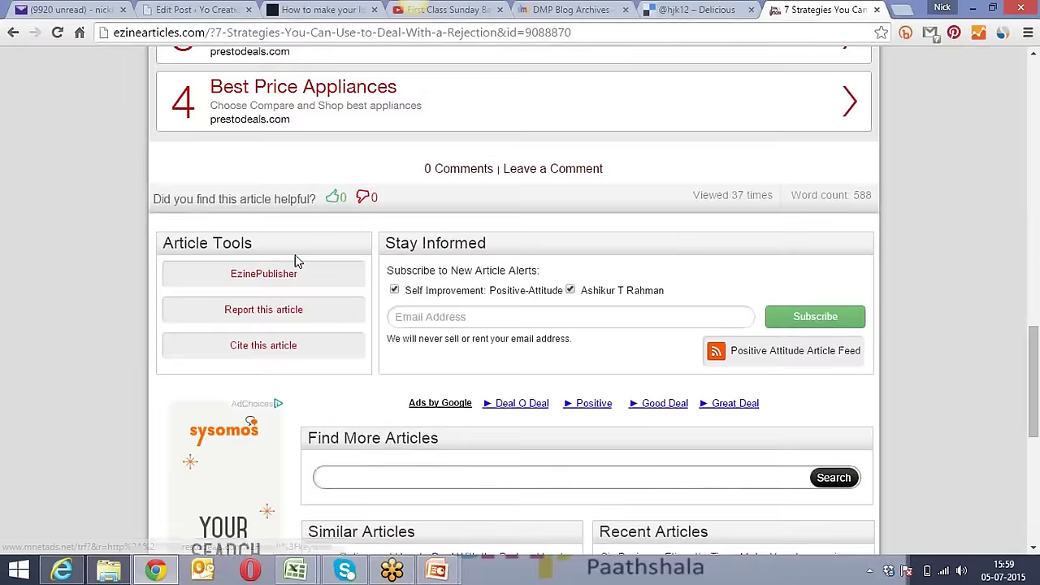
scroll(297, 261, down, 2)
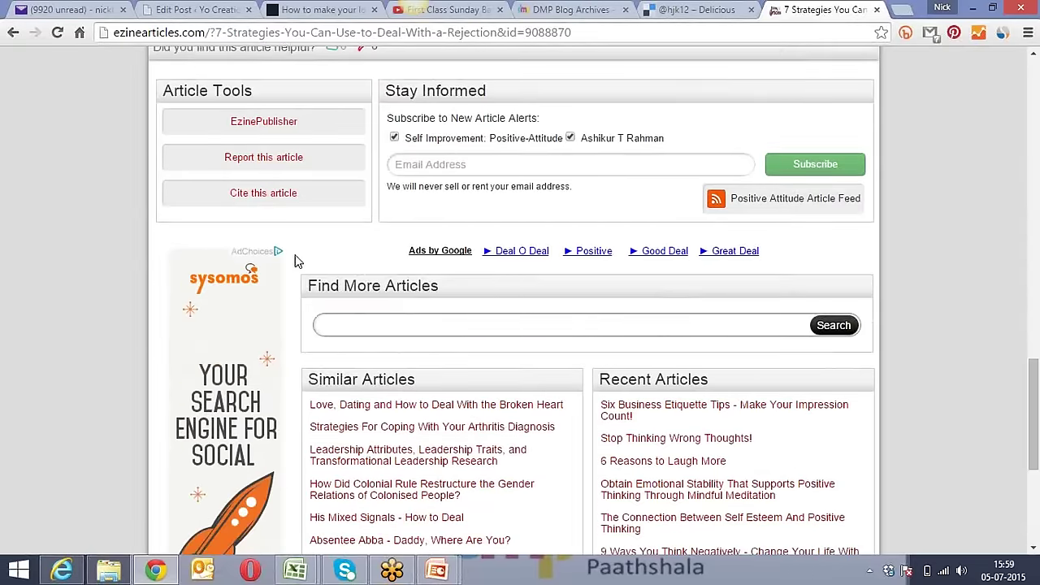
scroll(296, 260, up, 11)
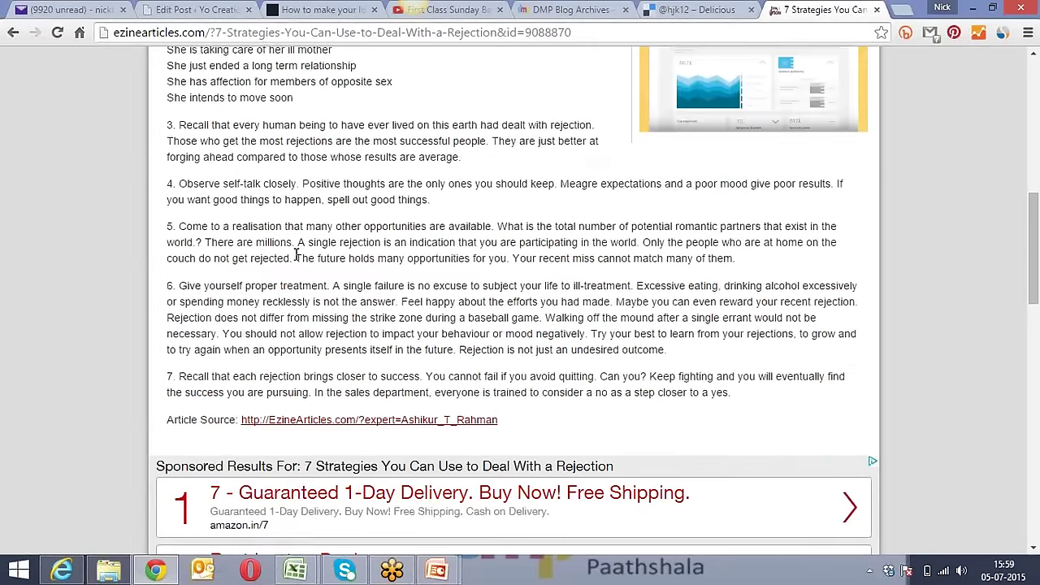
scroll(296, 256, up, 5)
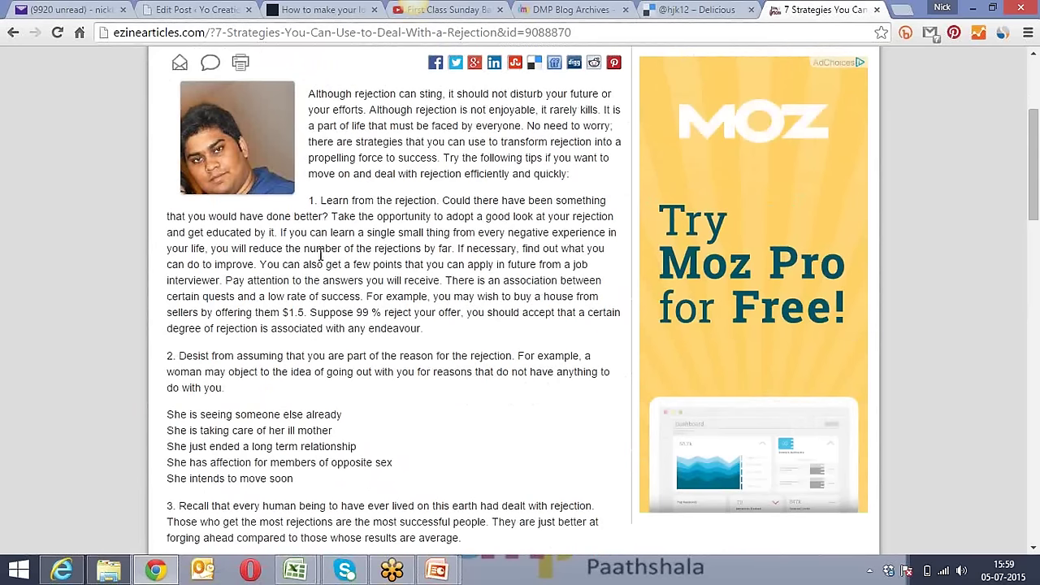
drag(317, 254, 368, 257)
scroll(368, 257, up, 2)
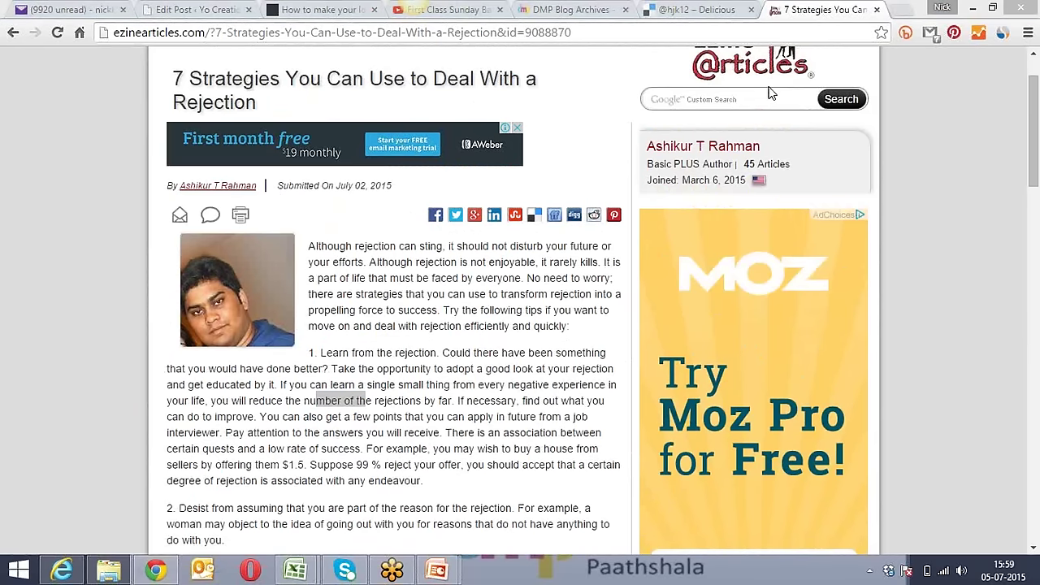
click(13, 32)
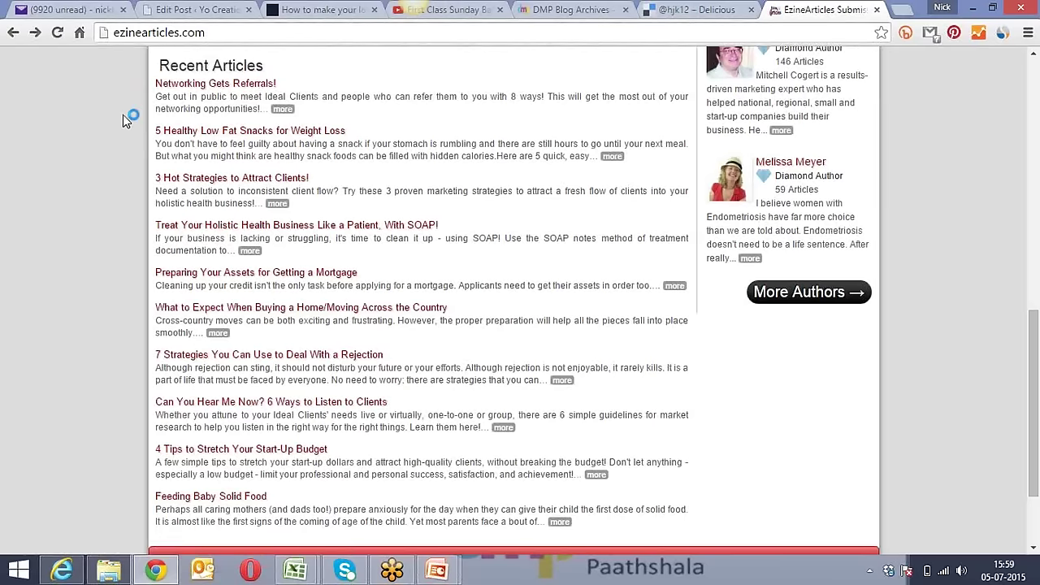
Step: Skim the 'Networking Gets Referrals!' and '4 Tips to Stretch Your Start-Up Budget' articles
click(221, 85)
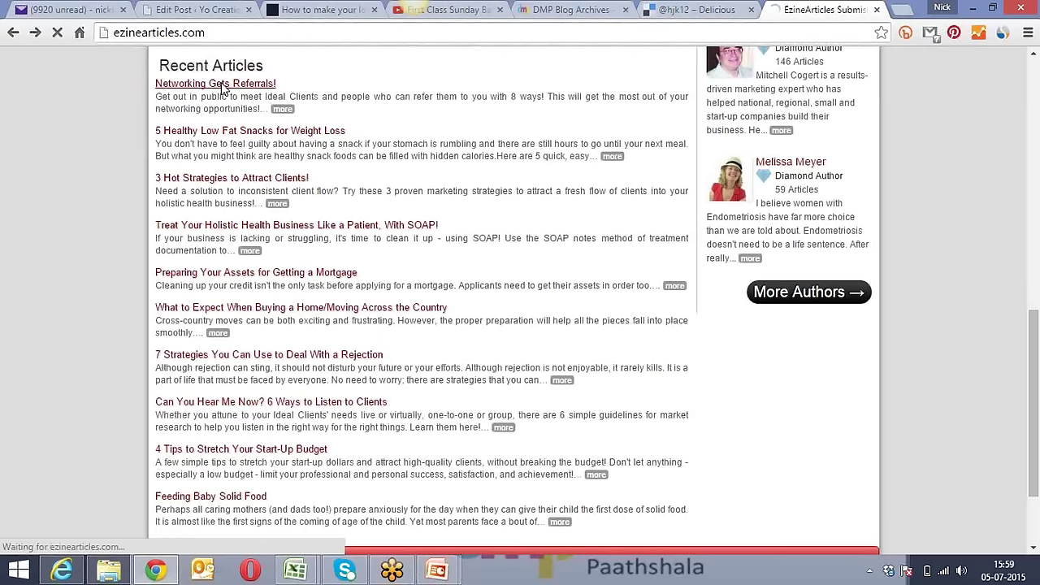
scroll(319, 326, down, 8)
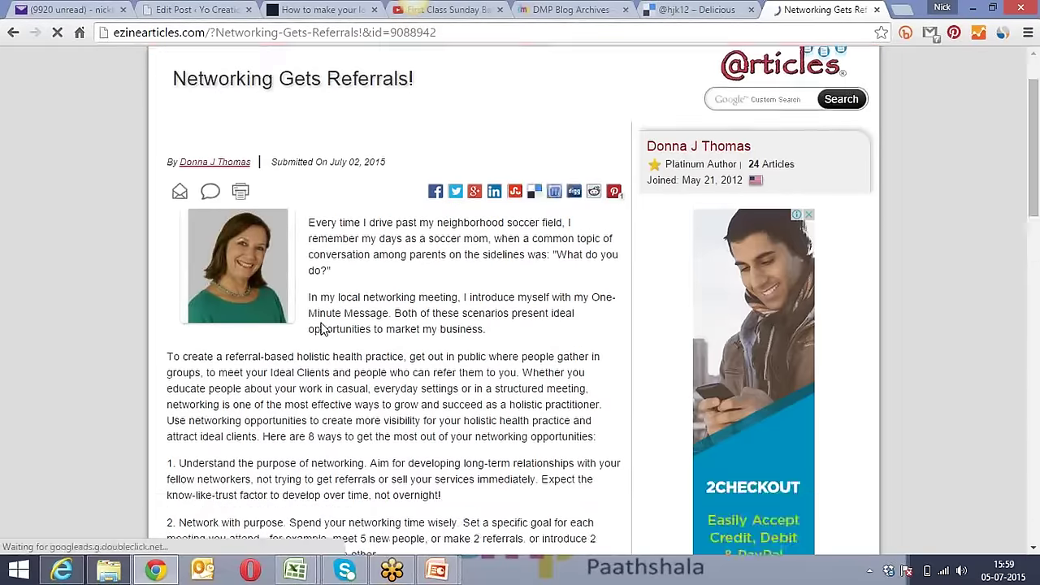
scroll(321, 324, down, 4)
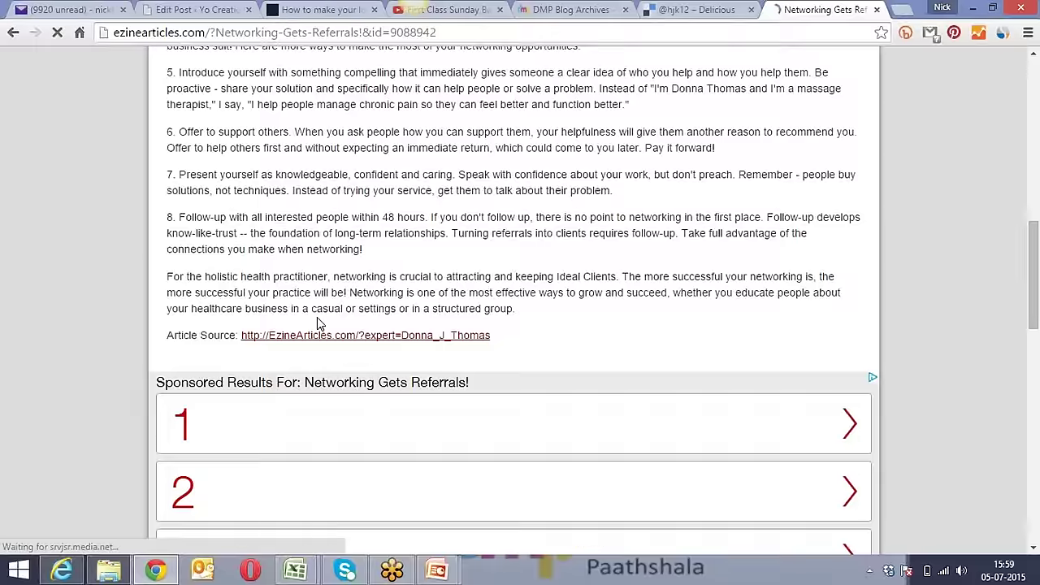
scroll(317, 325, up, 12)
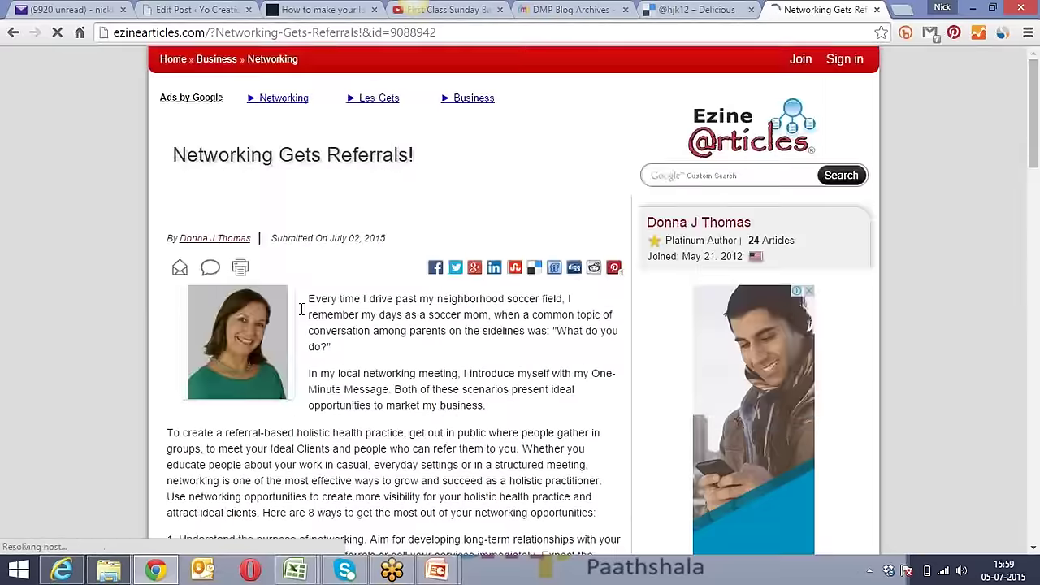
click(12, 37)
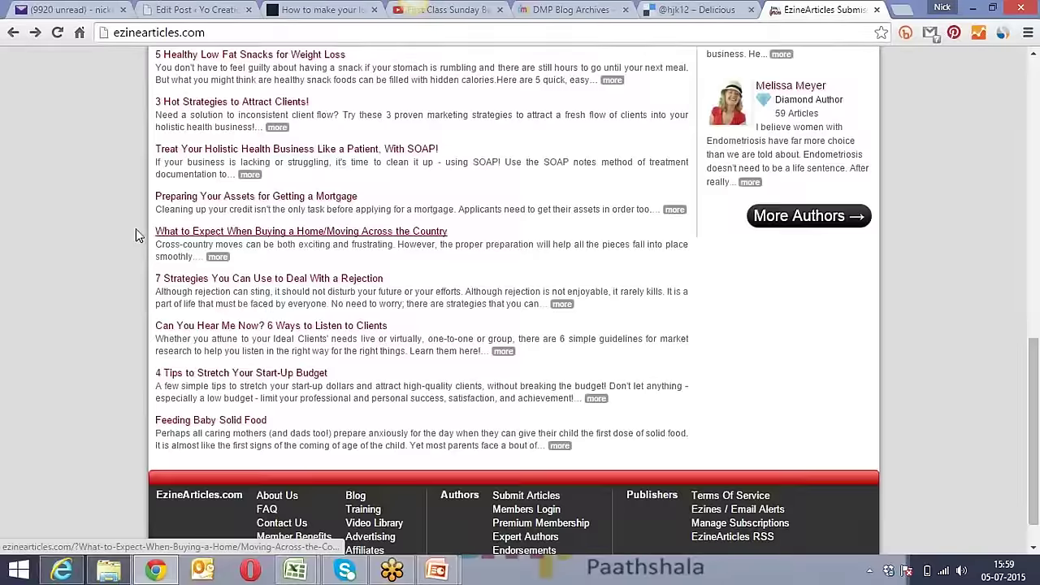
click(209, 328)
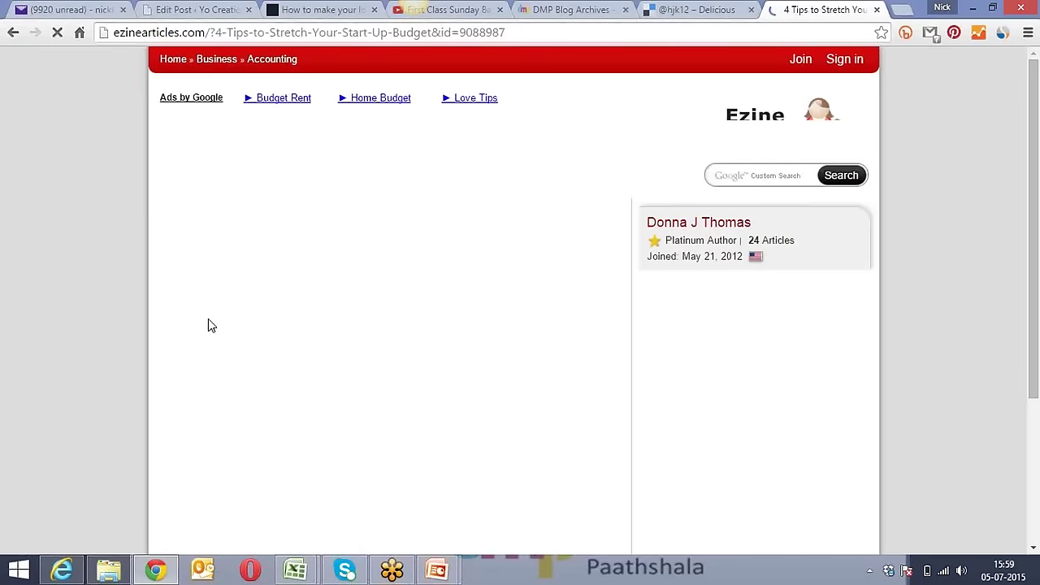
scroll(208, 325, down, 2)
scroll(208, 323, down, 15)
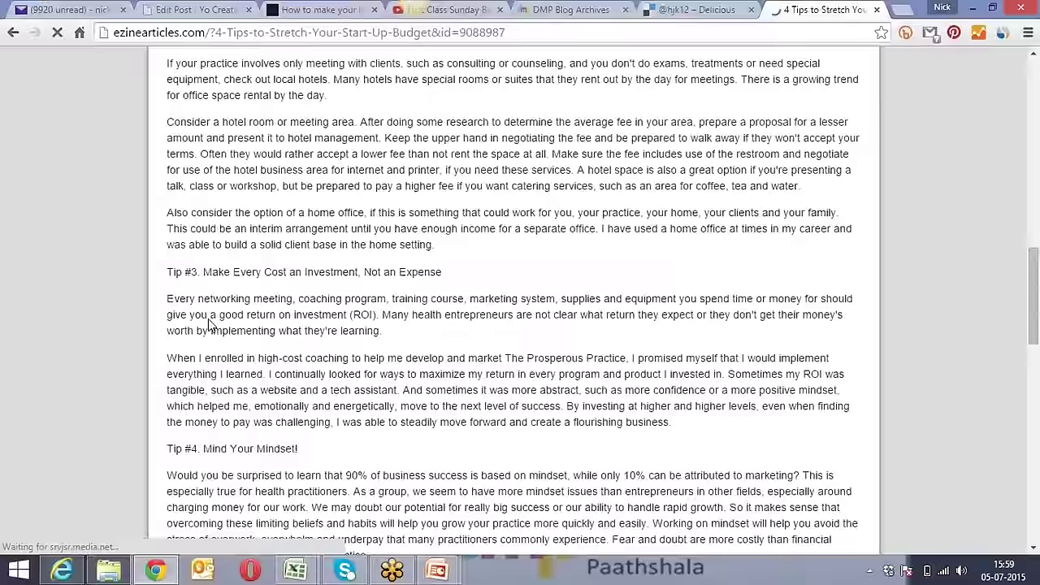
click(13, 33)
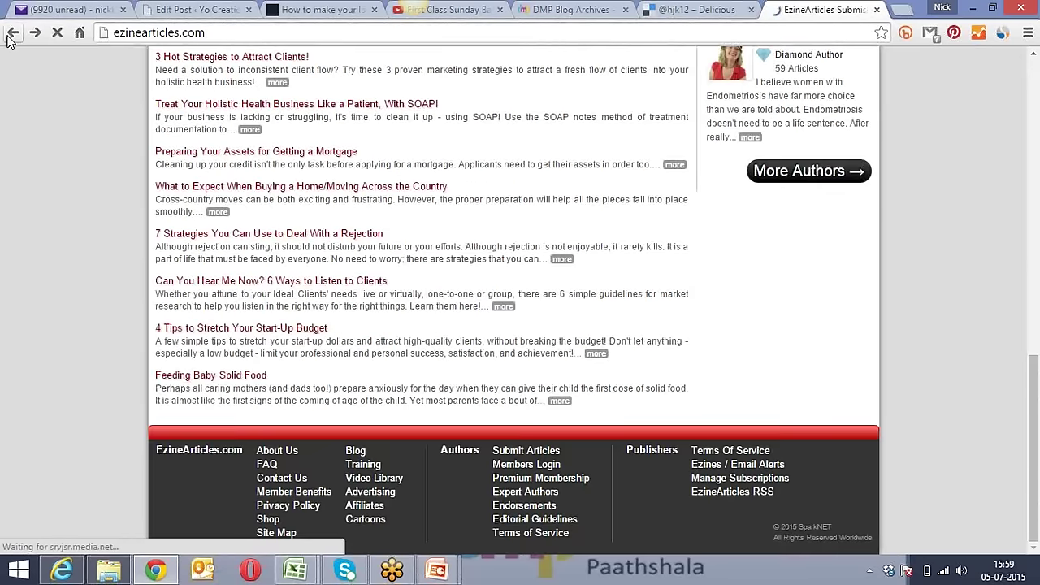
Step: Open and scroll through 'What to Expect When Buying a Home/Moving Across the Country'
click(162, 185)
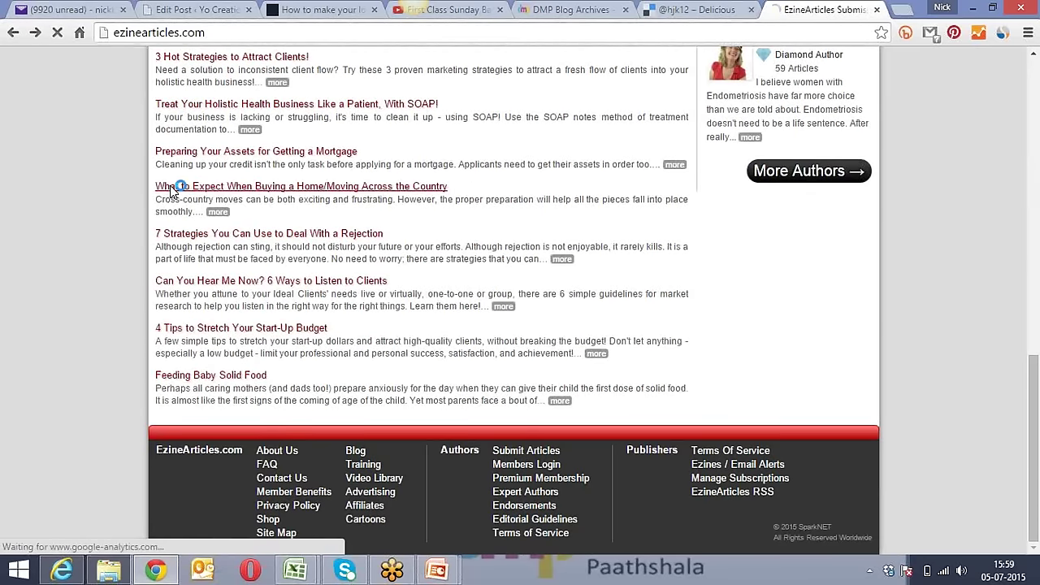
scroll(178, 191, down, 10)
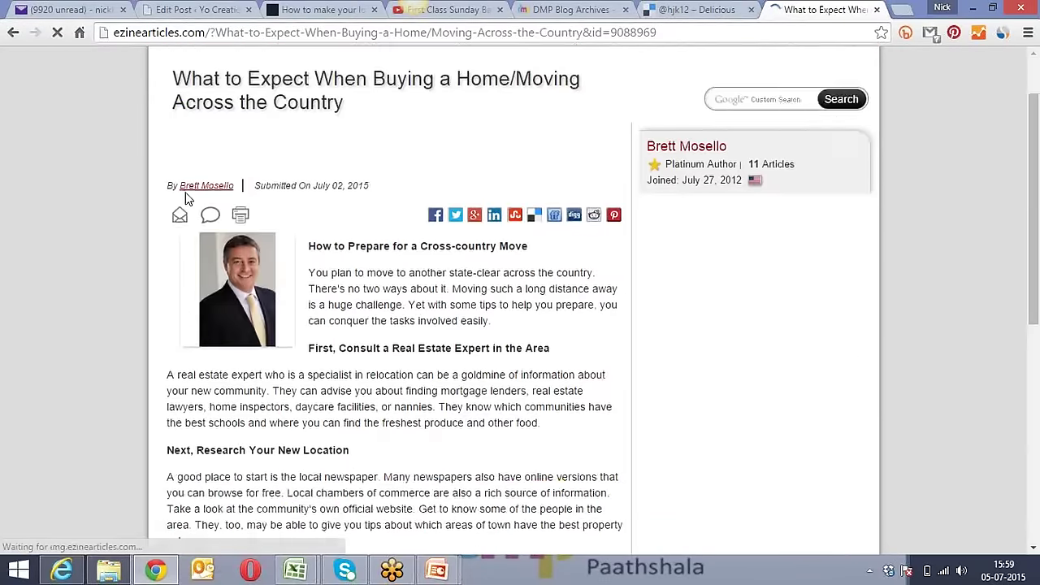
scroll(186, 194, down, 2)
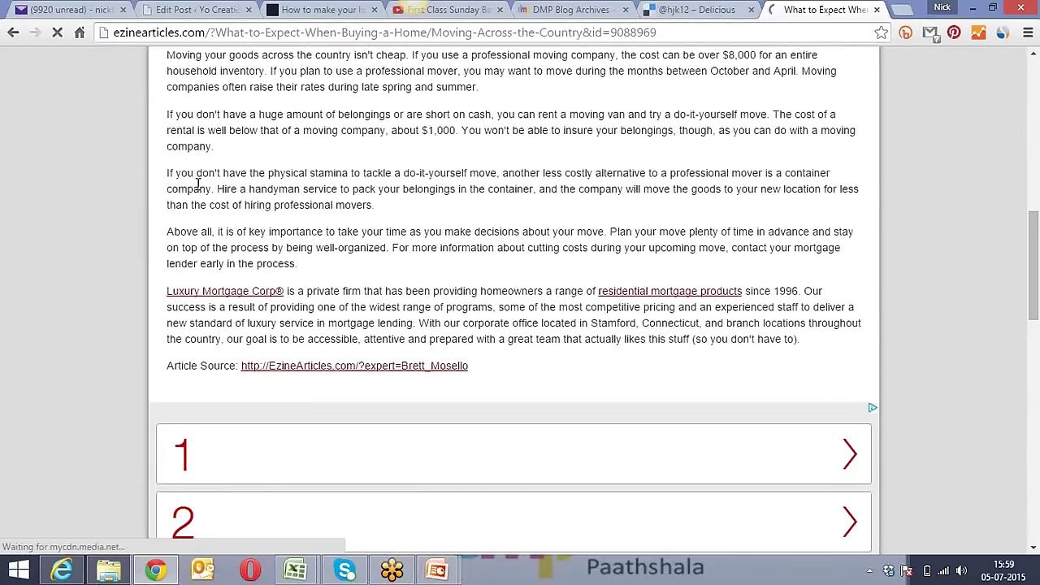
scroll(248, 213, up, 9)
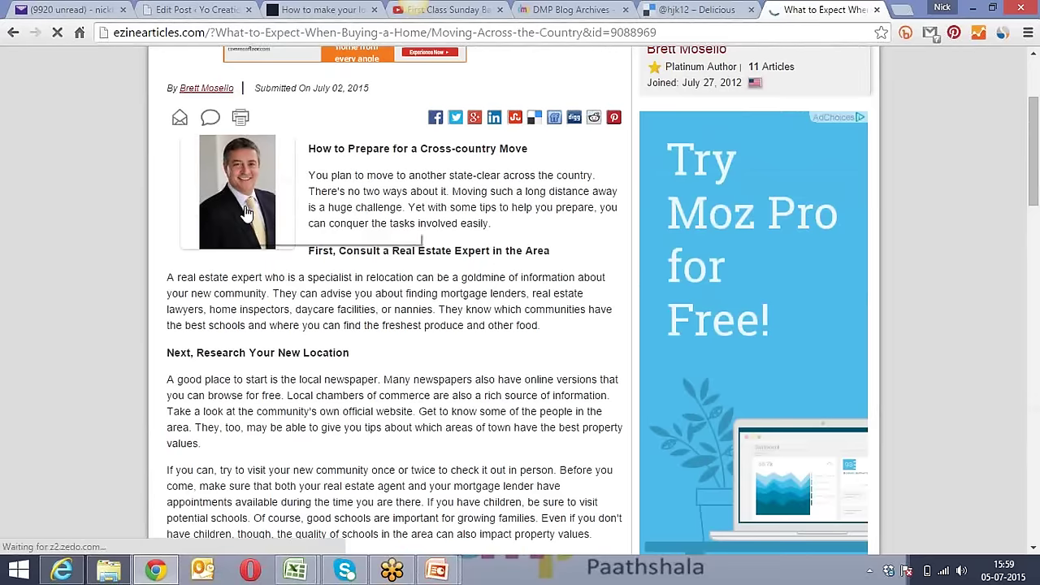
scroll(248, 213, up, 2)
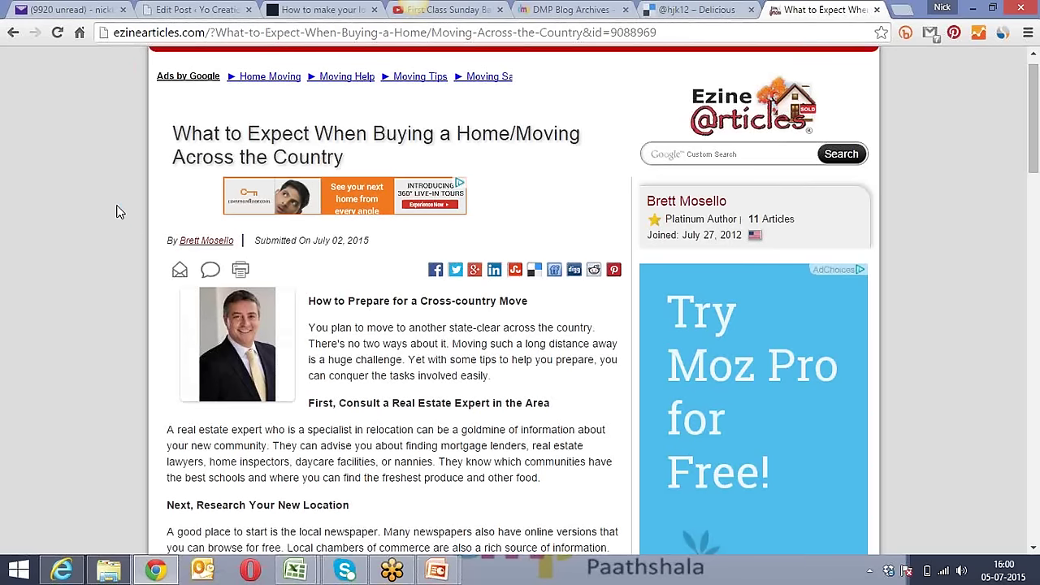
scroll(116, 212, down, 5)
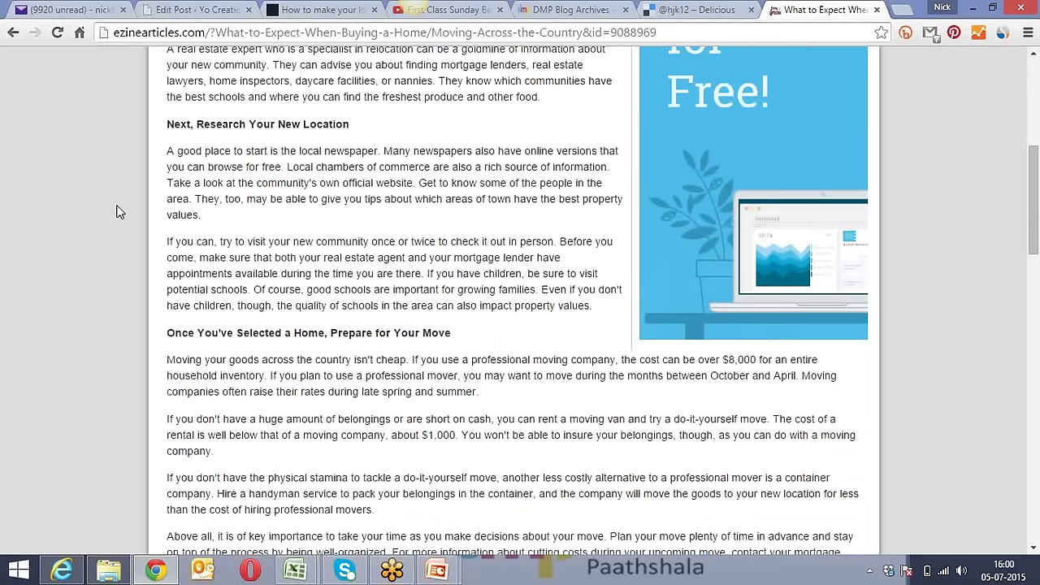
Step: Scroll down to the author box with the Luxury Mortgage Corp® link and Article Source line
scroll(116, 211, down, 3)
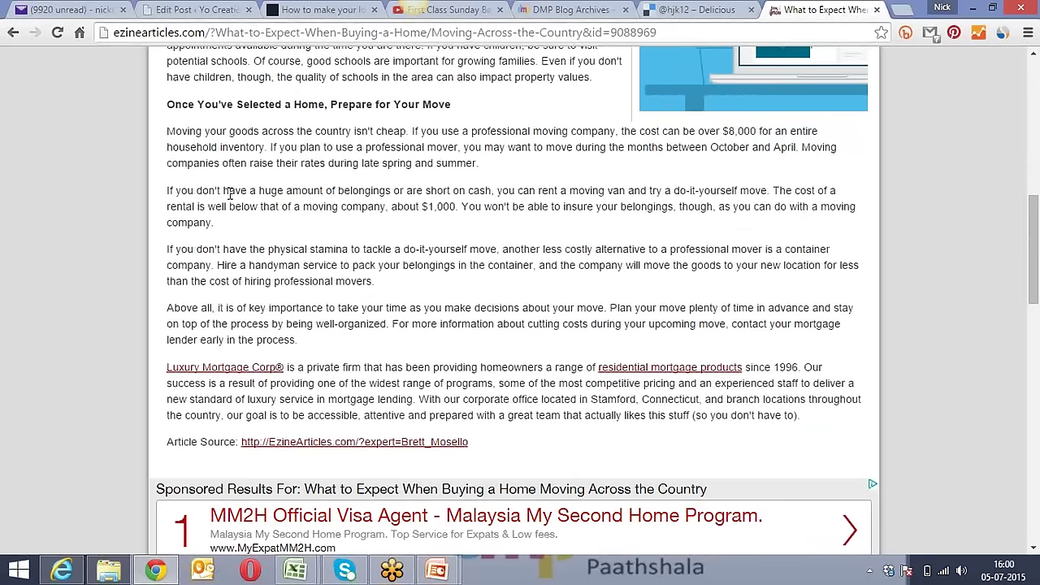
scroll(233, 199, down, 1)
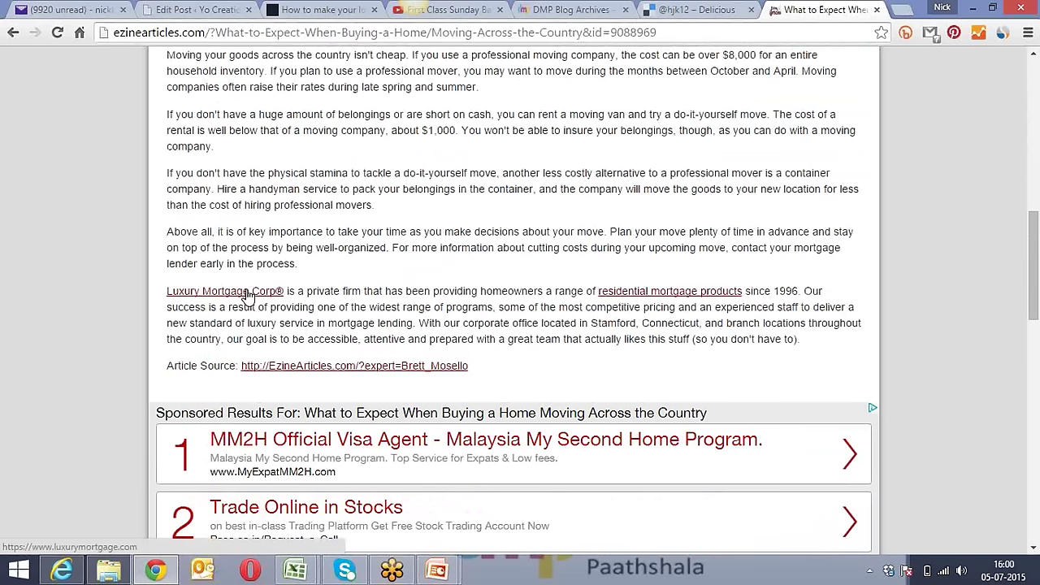
Step: Open the Luxury Mortgage Corp® backlink in a new tab, browse that site, then return to the article
right_click(248, 297)
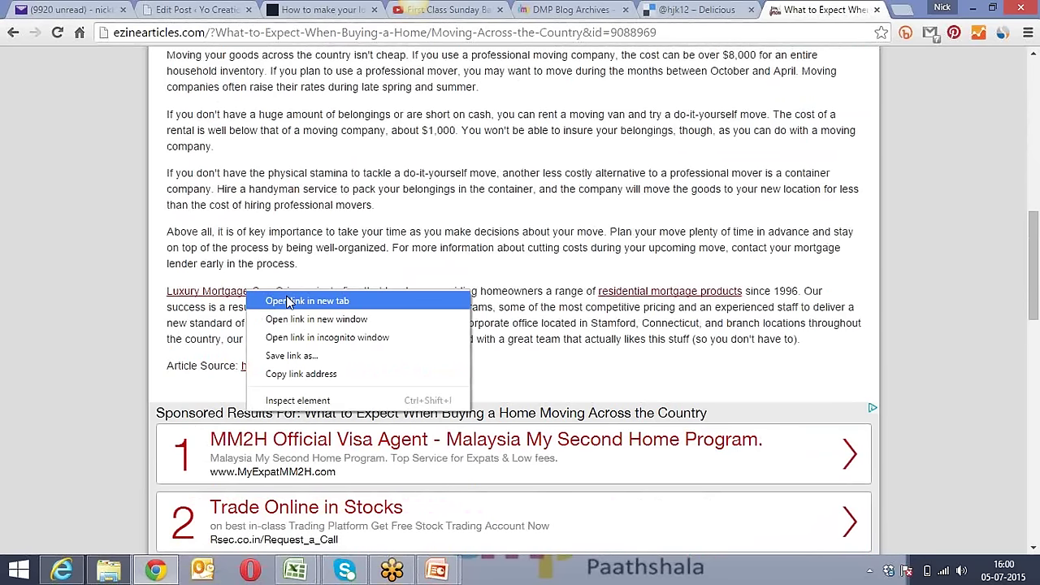
click(288, 298)
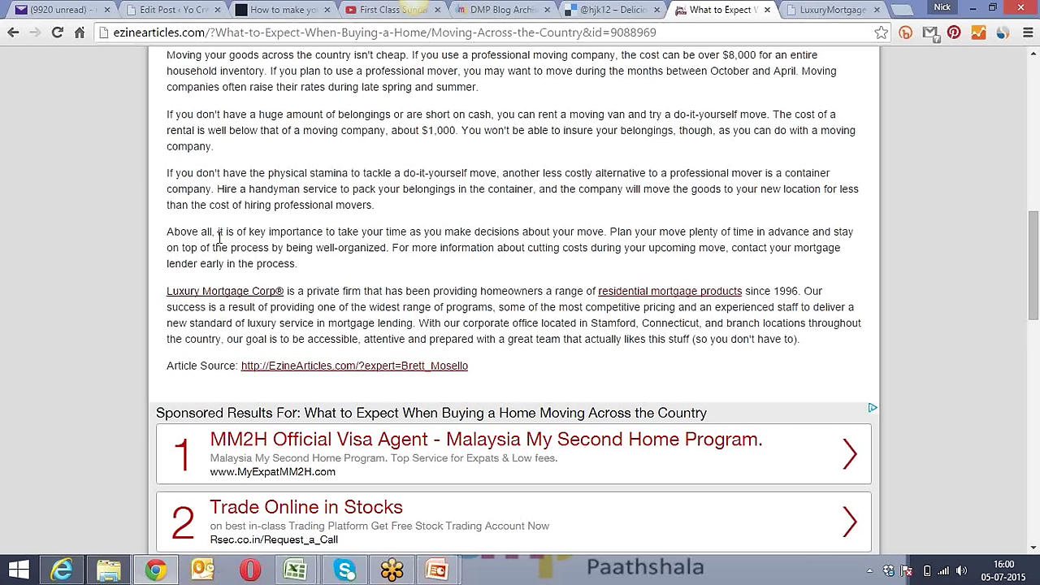
click(806, 9)
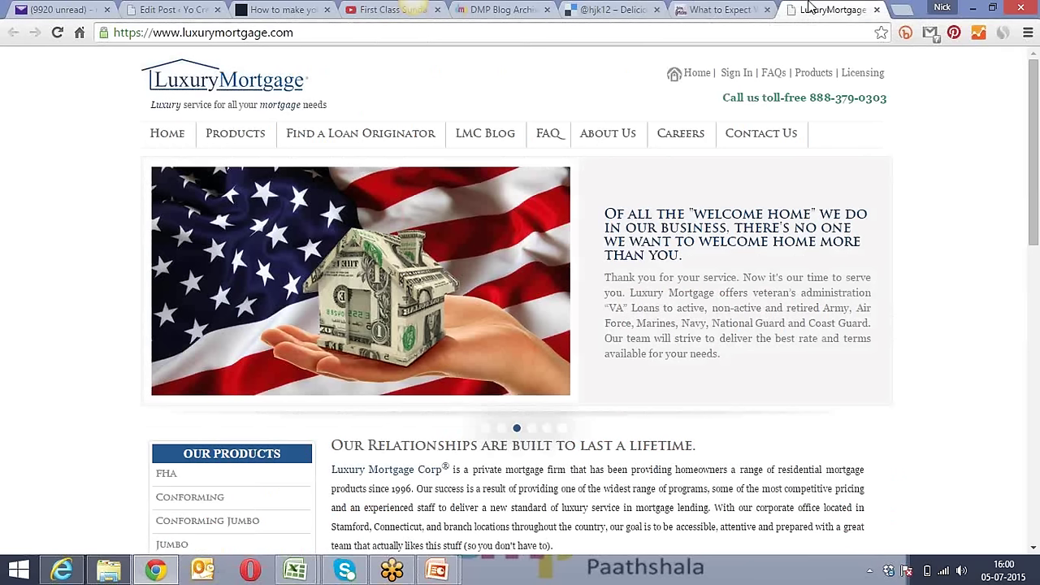
click(720, 9)
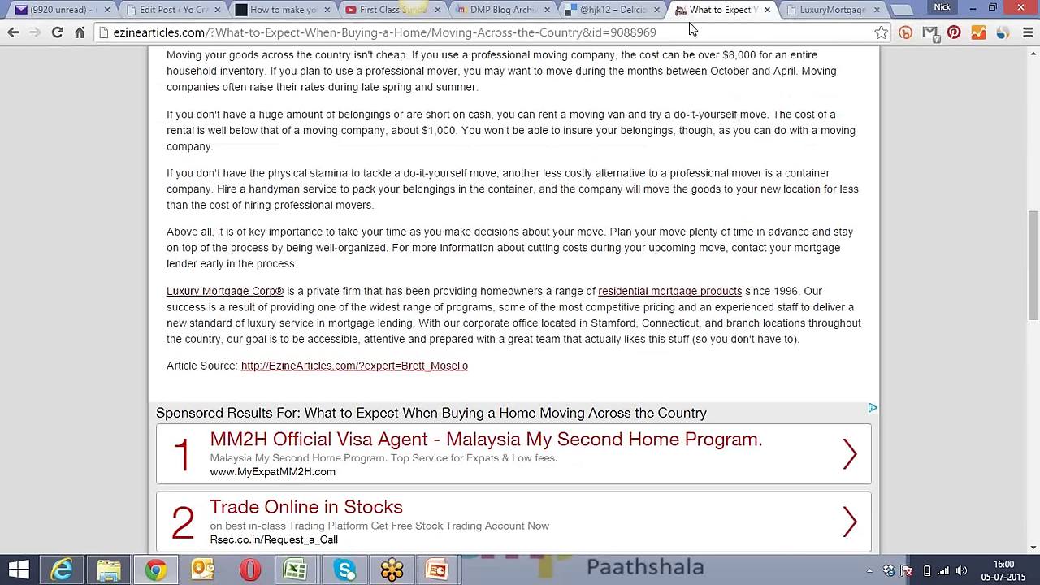
click(229, 295)
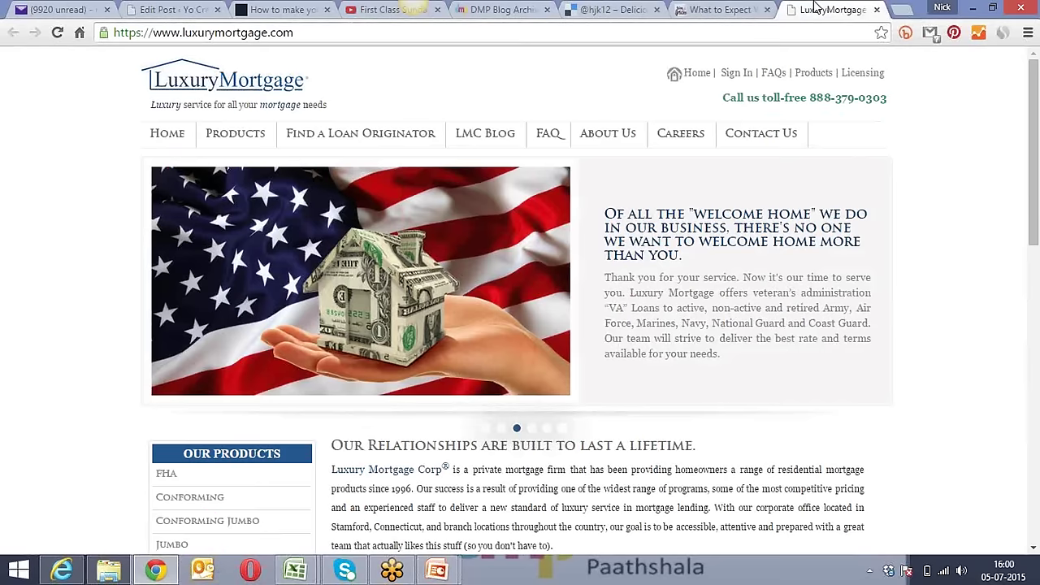
scroll(529, 87, down, 7)
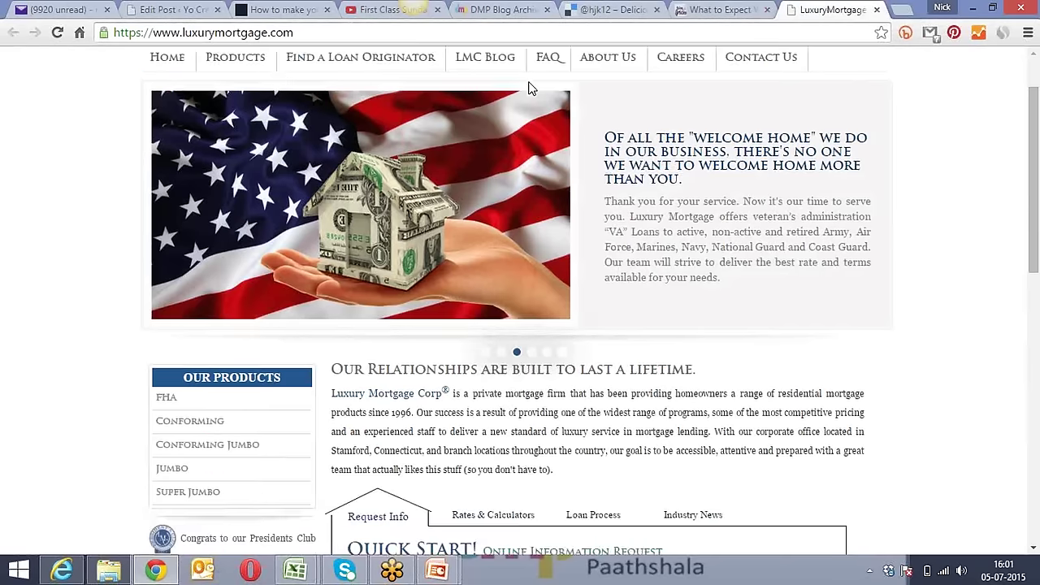
scroll(528, 88, down, 3)
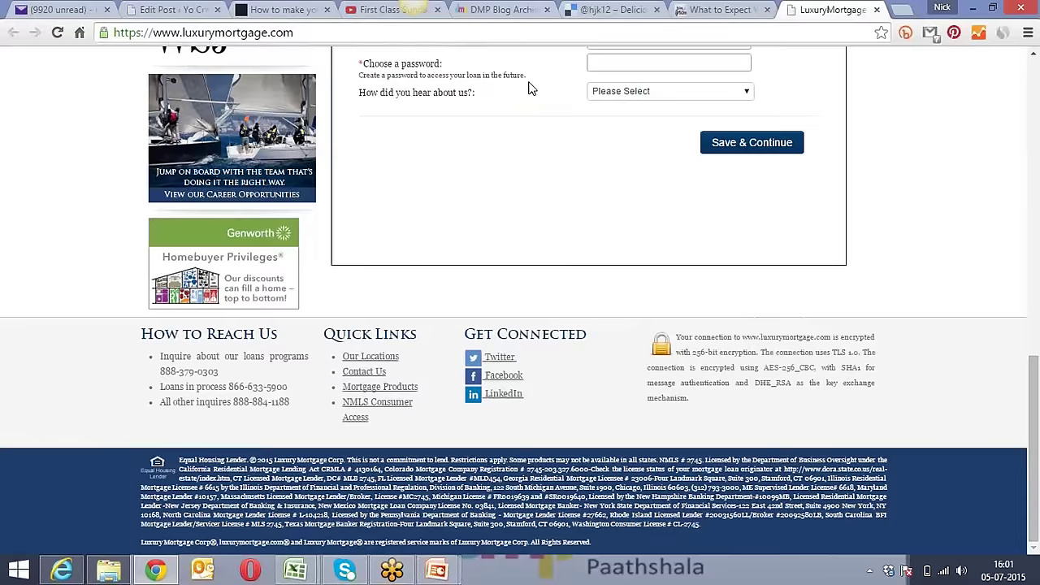
scroll(529, 88, up, 10)
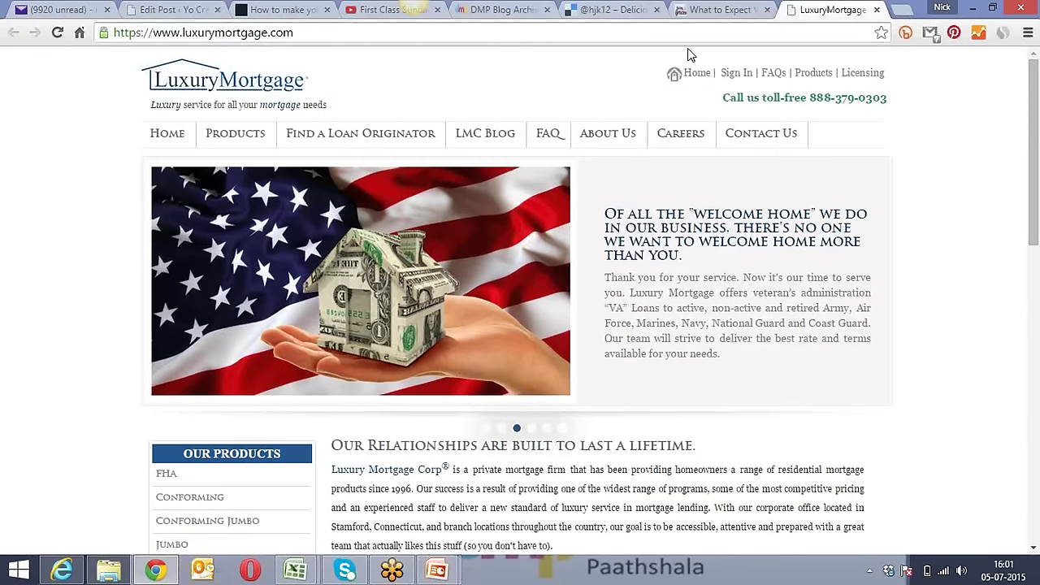
click(707, 11)
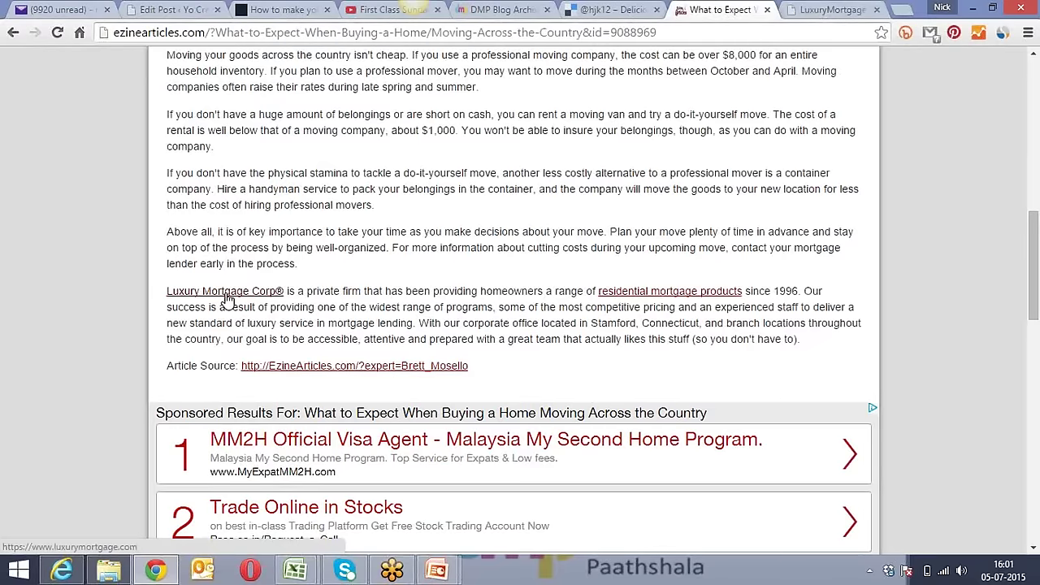
Step: Open the Luxury Mortgage Corp® link from the author bio, then return to the article tab
key(ctrl+minus)
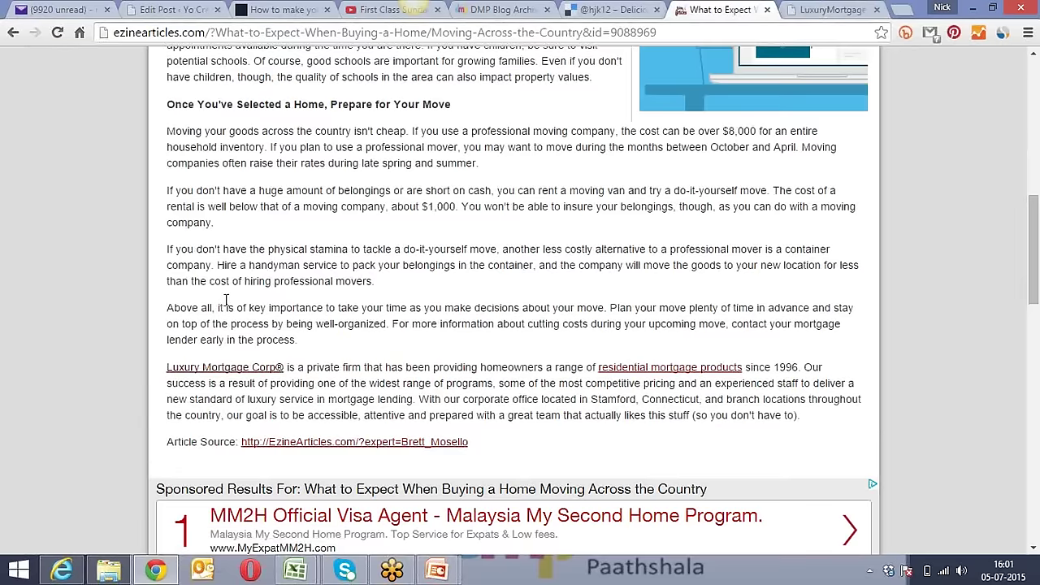
key(ctrl+plus)
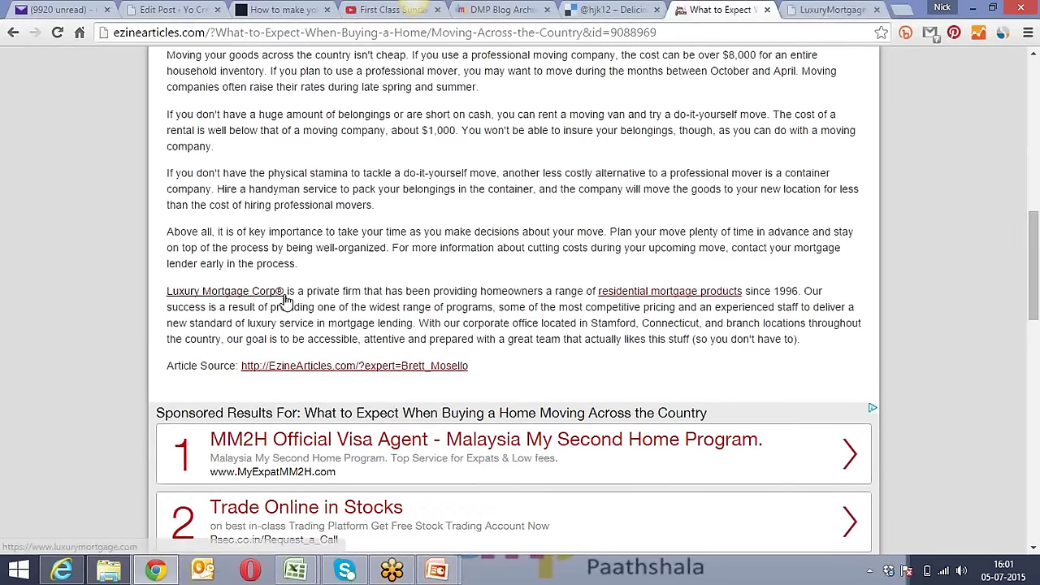
click(283, 293)
click(633, 8)
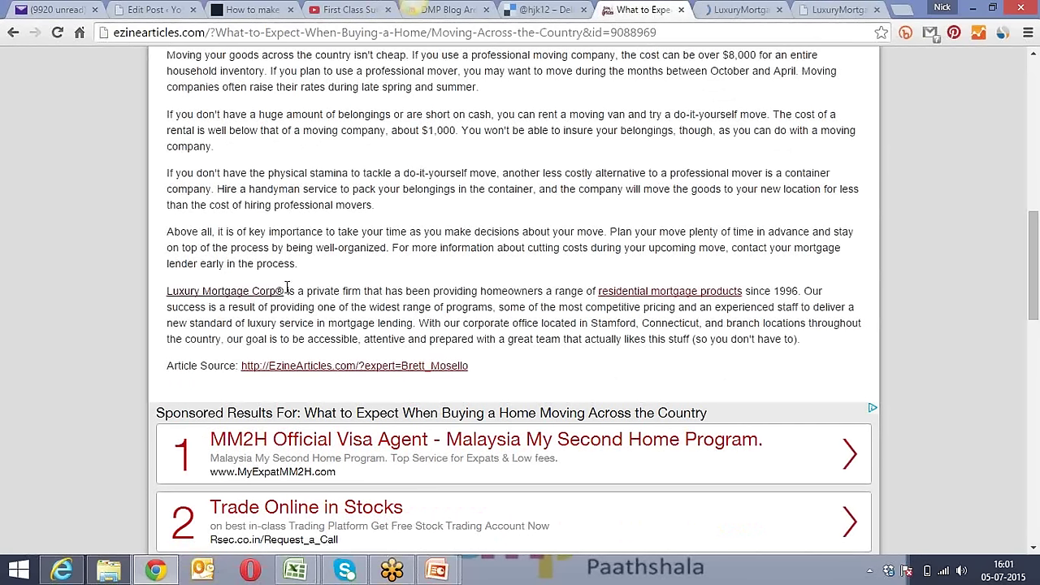
Step: Highlight the Luxury Mortgage Corp® anchor text and the company description in the resource box
drag(288, 292, 165, 299)
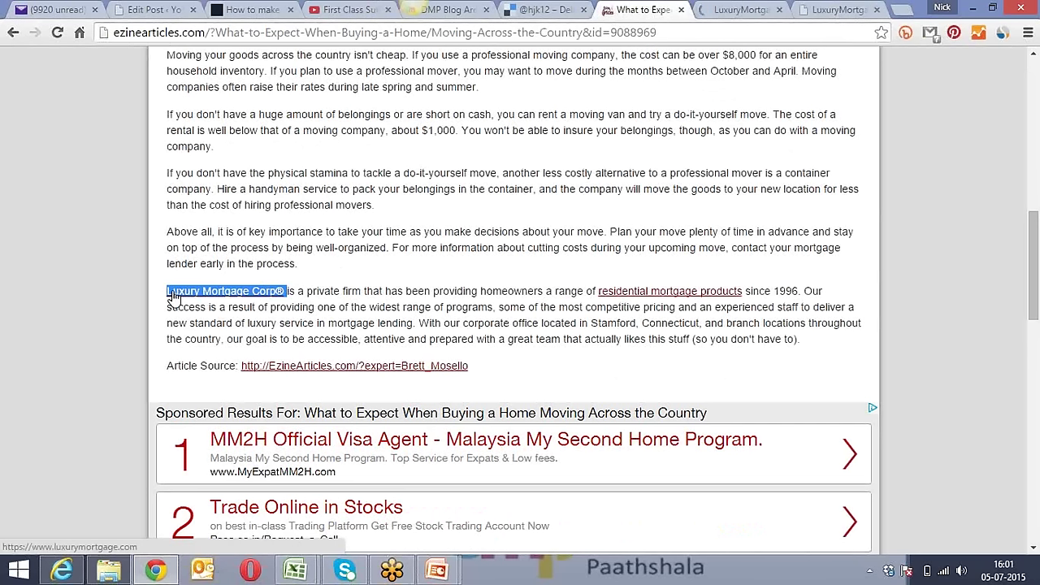
click(301, 290)
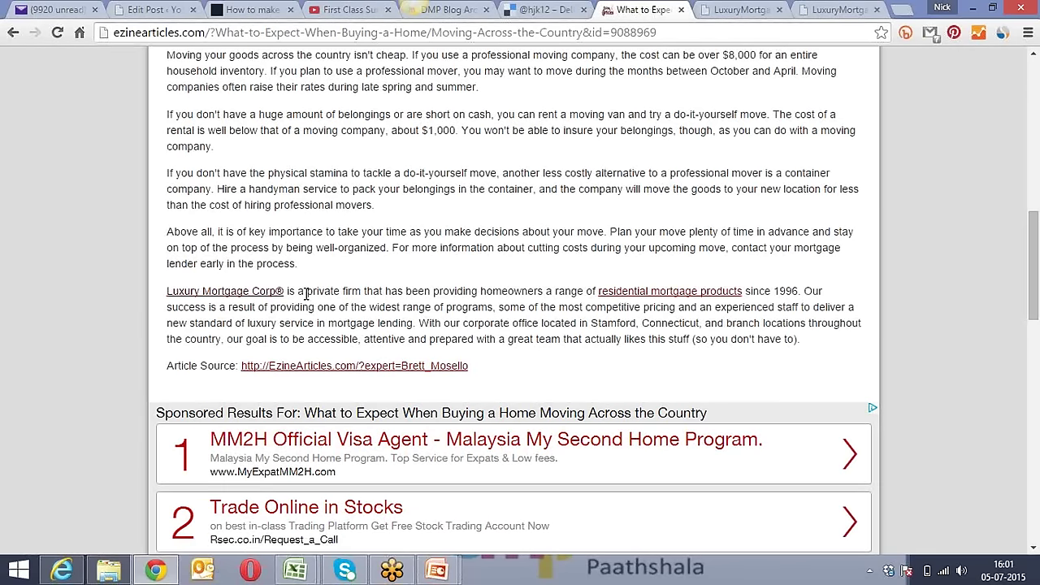
drag(307, 290, 514, 339)
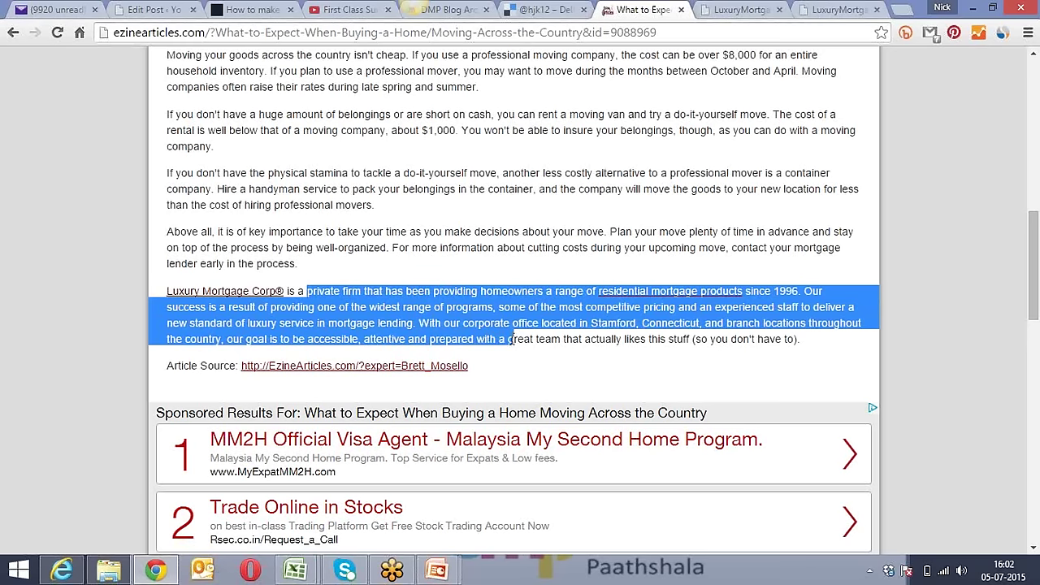
click(458, 276)
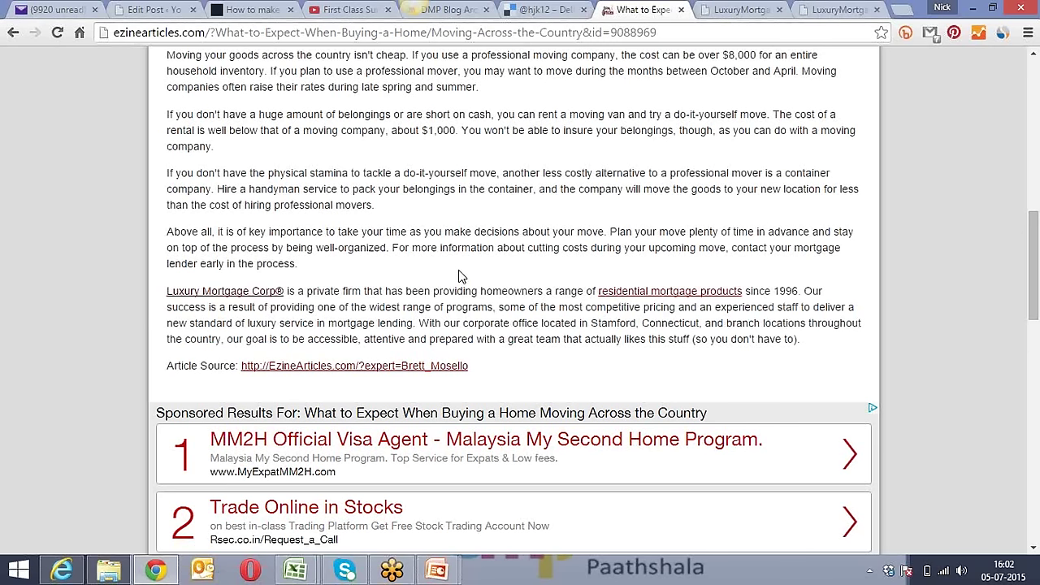
Step: Search Google for 'list of article submission sites' from the Luxury Mortgage tab's address bar
click(812, 10)
click(633, 32)
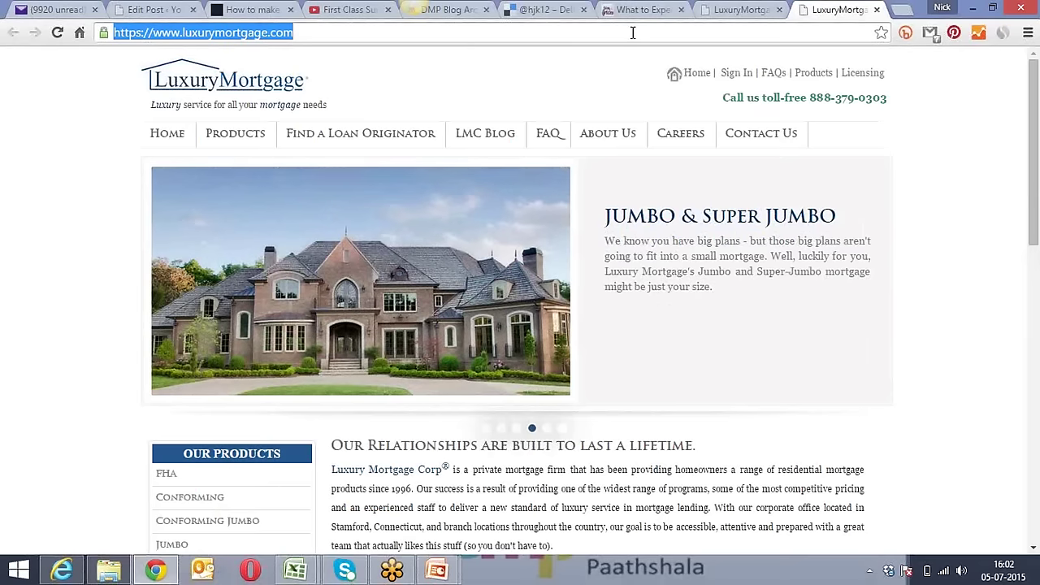
text(list)
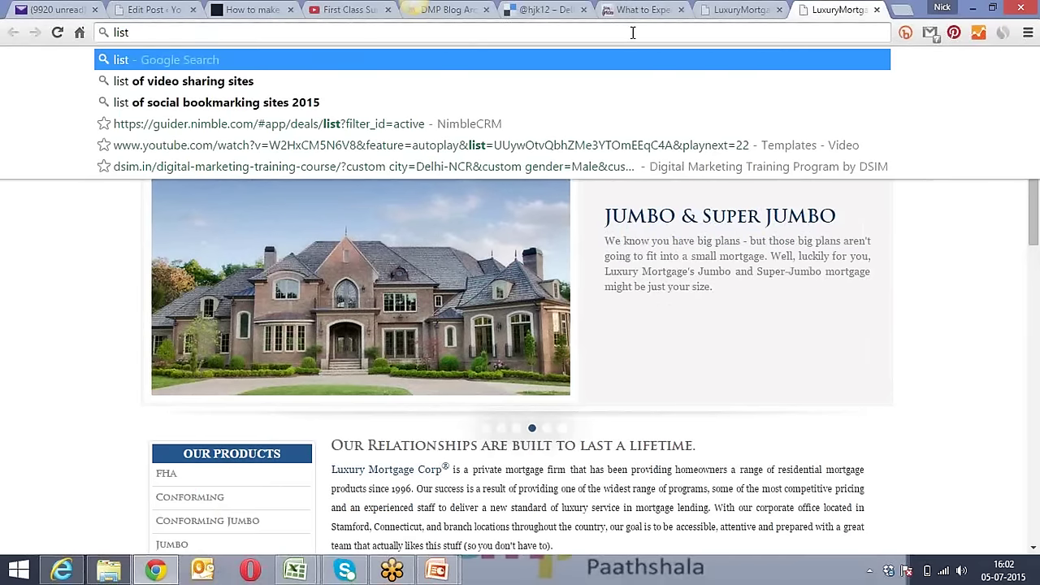
text( of )
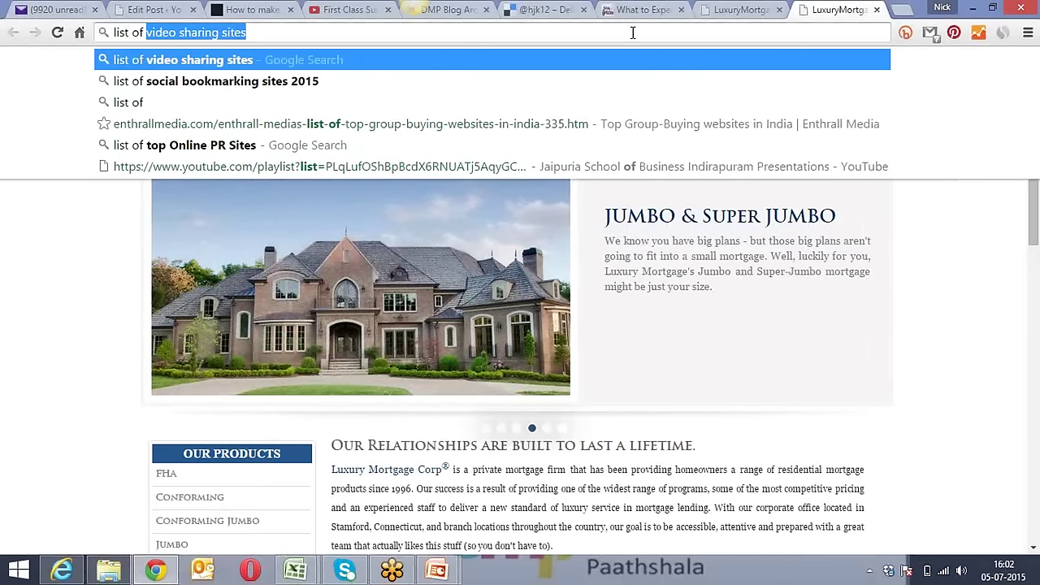
text(article submission)
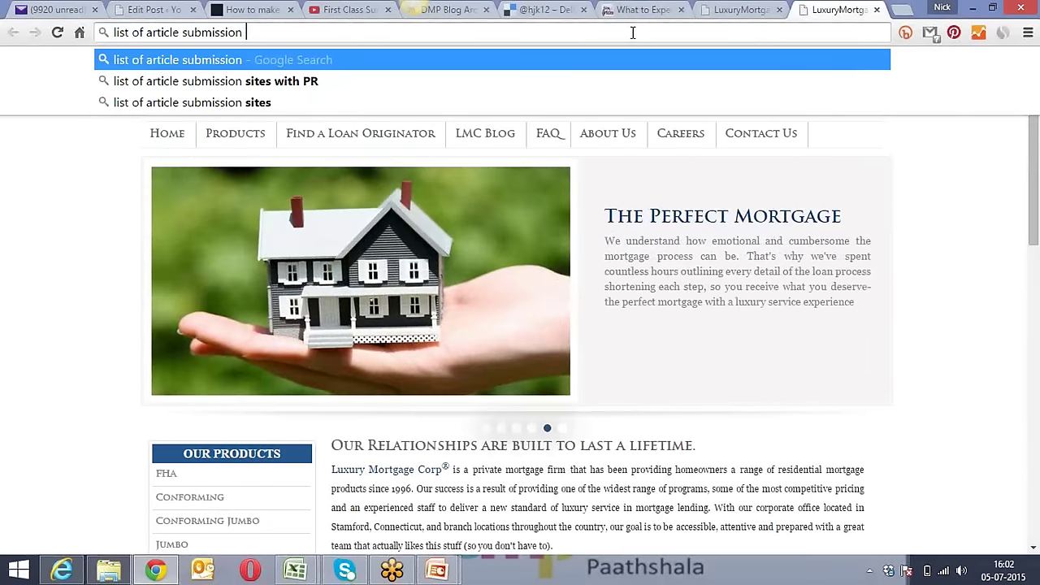
text( sites)
key(Return)
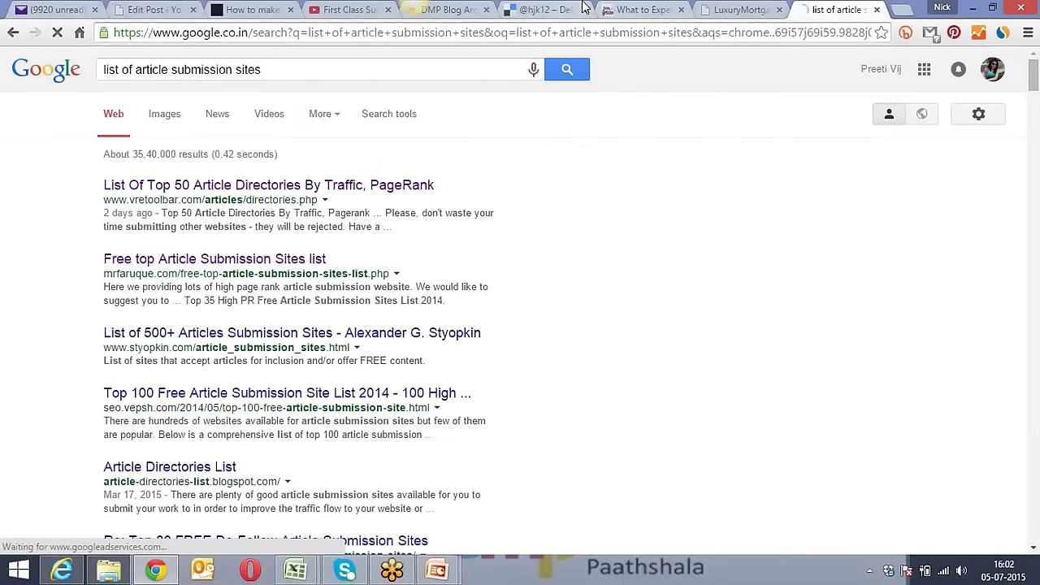
Step: Open vretoolbar.com's Top 50 Article Directories result and scroll through its Alexa/PageRank table
click(238, 185)
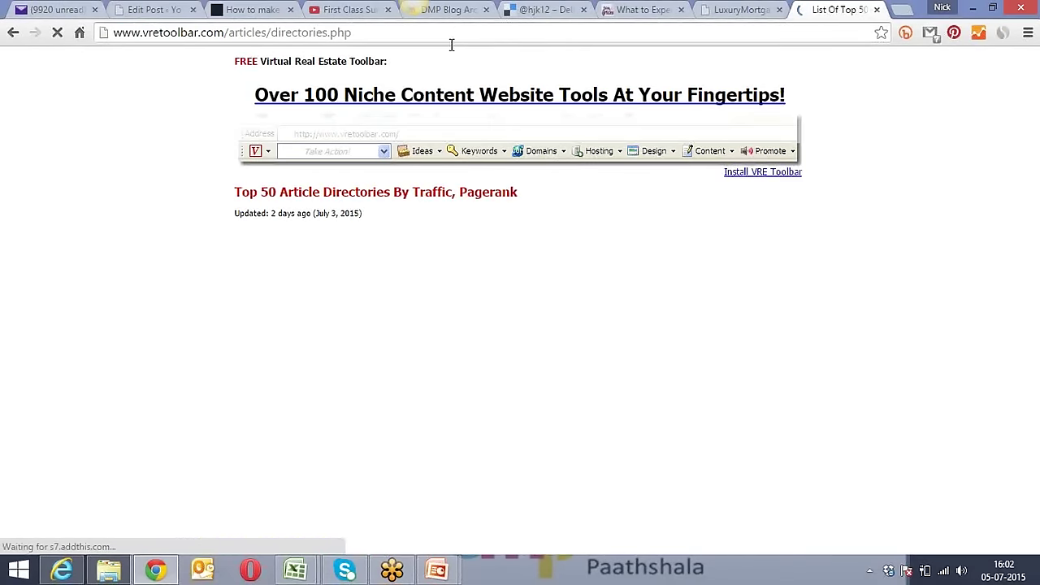
click(452, 36)
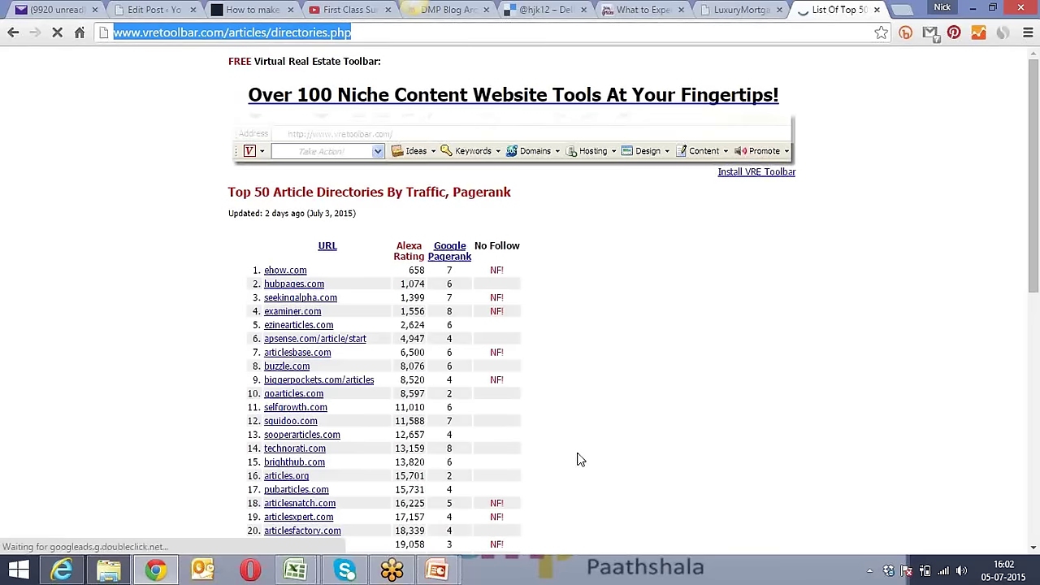
click(197, 314)
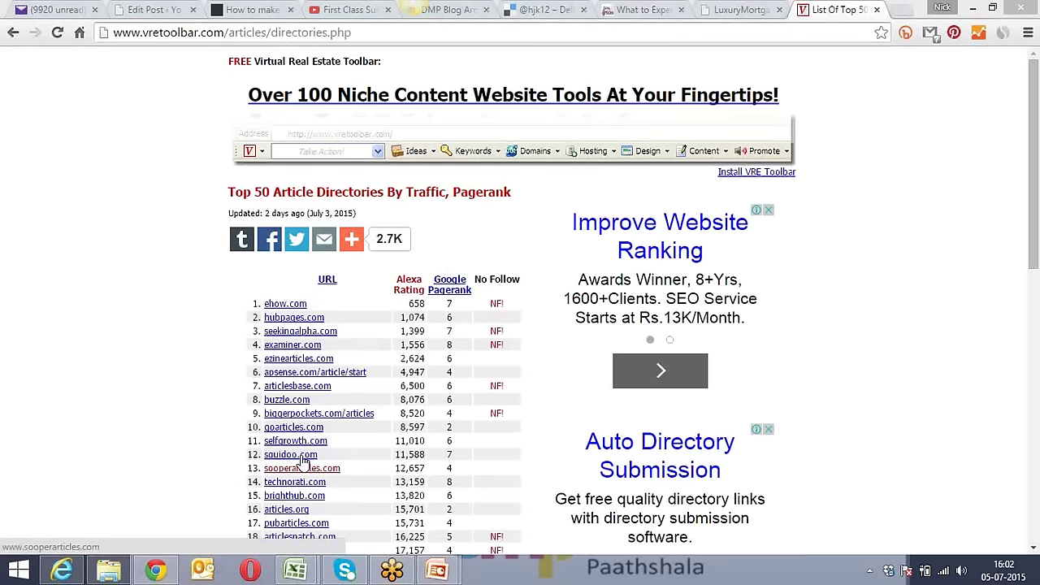
scroll(161, 321, down, 8)
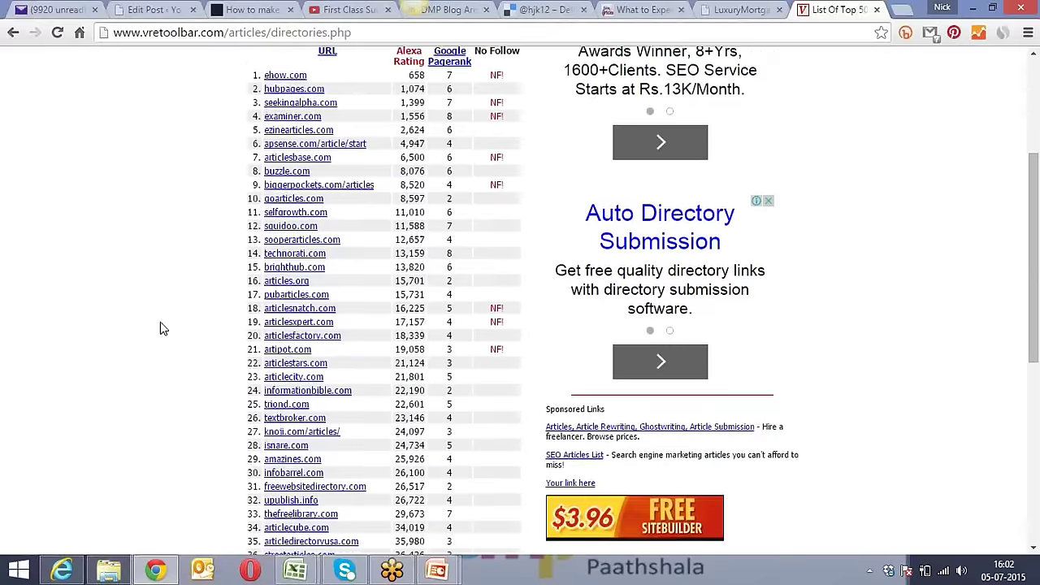
scroll(161, 322, up, 7)
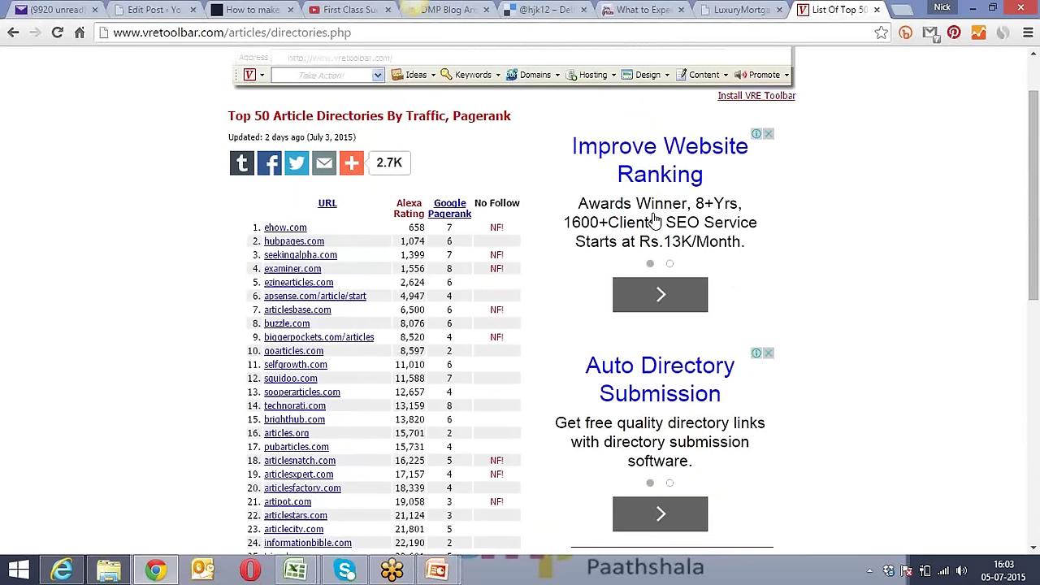
click(563, 33)
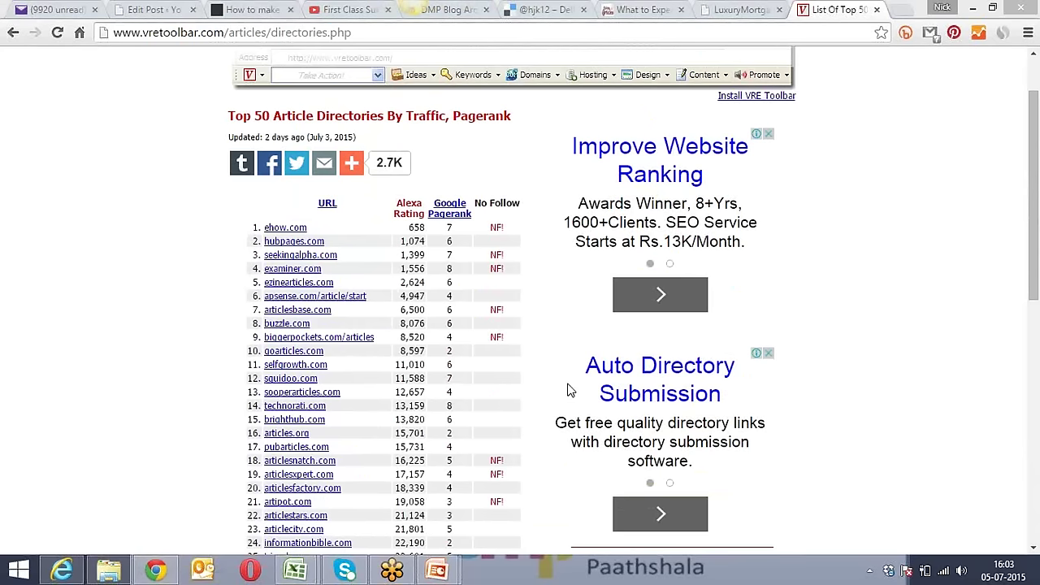
Step: Look over the First Class Sunday Batch video page, then return to the Off-Page Optimization Framework slide show
click(345, 8)
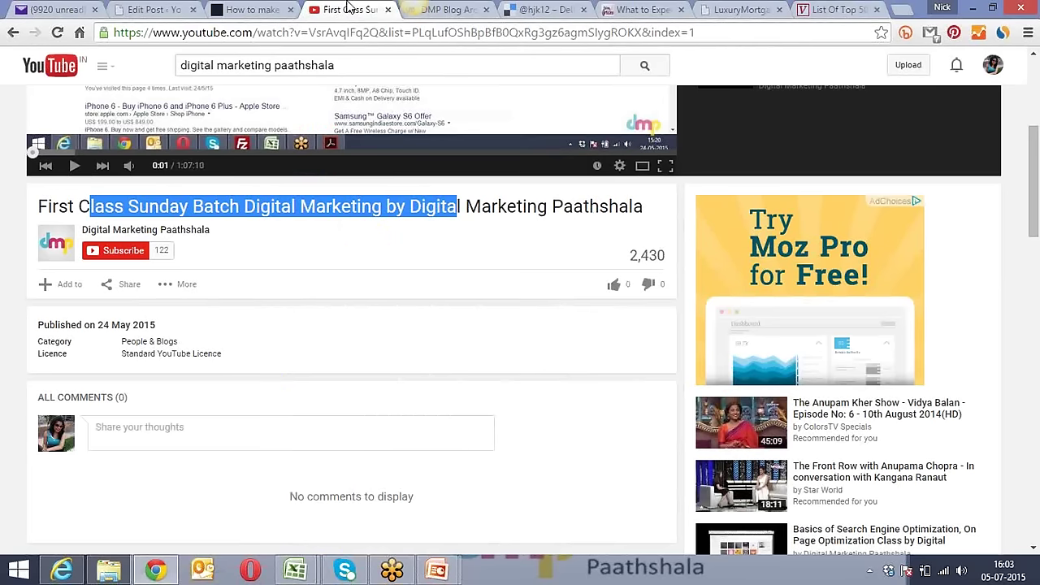
click(358, 31)
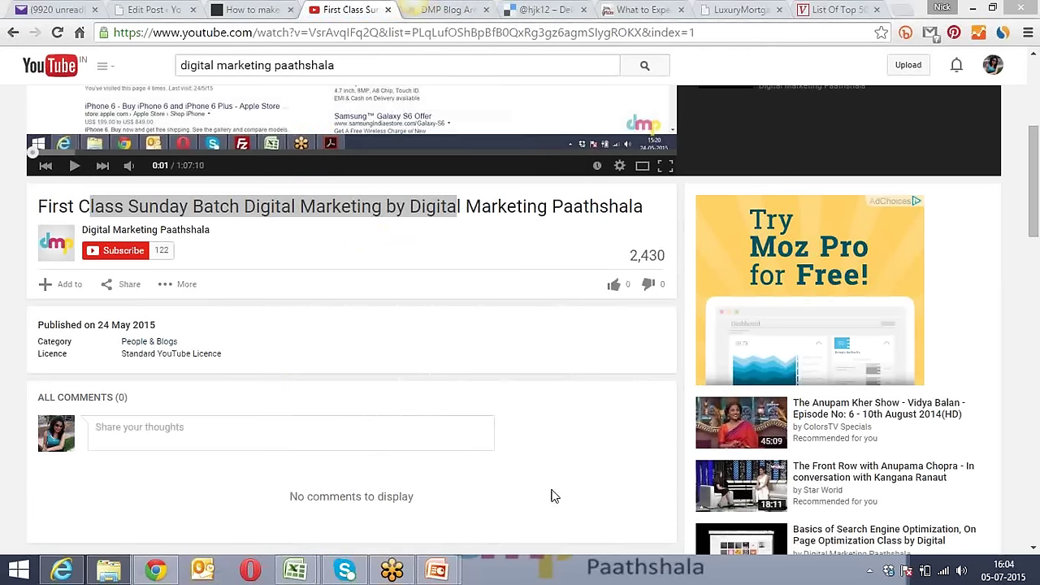
click(472, 401)
scroll(471, 401, up, 4)
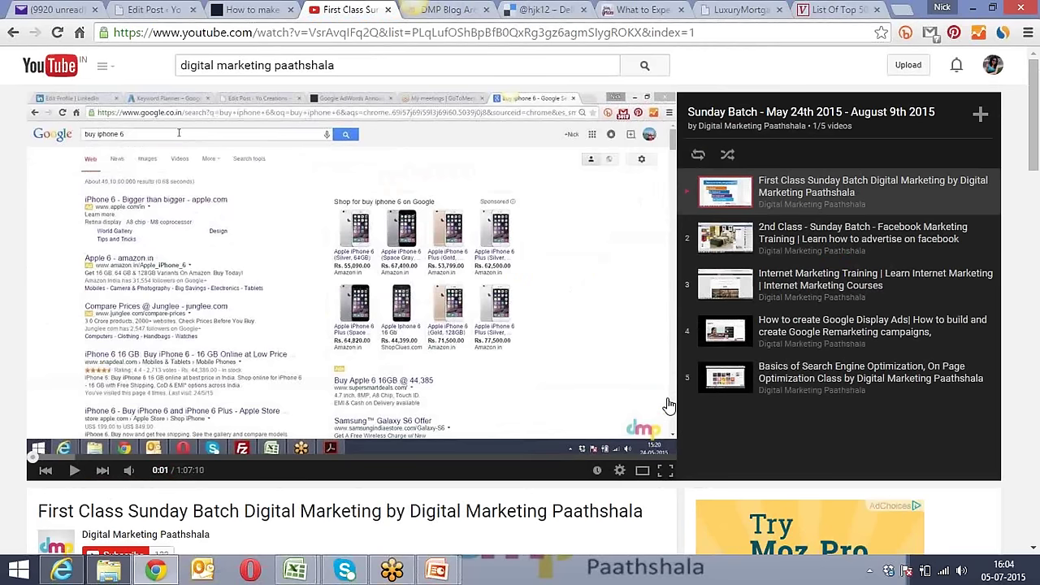
scroll(1034, 114, down, 1)
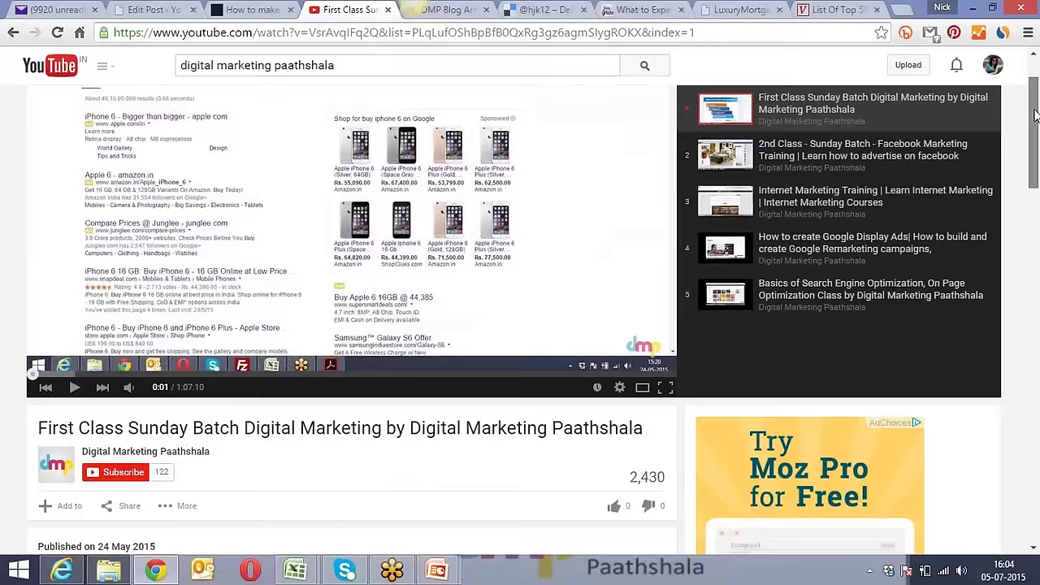
drag(1034, 115, 1031, 78)
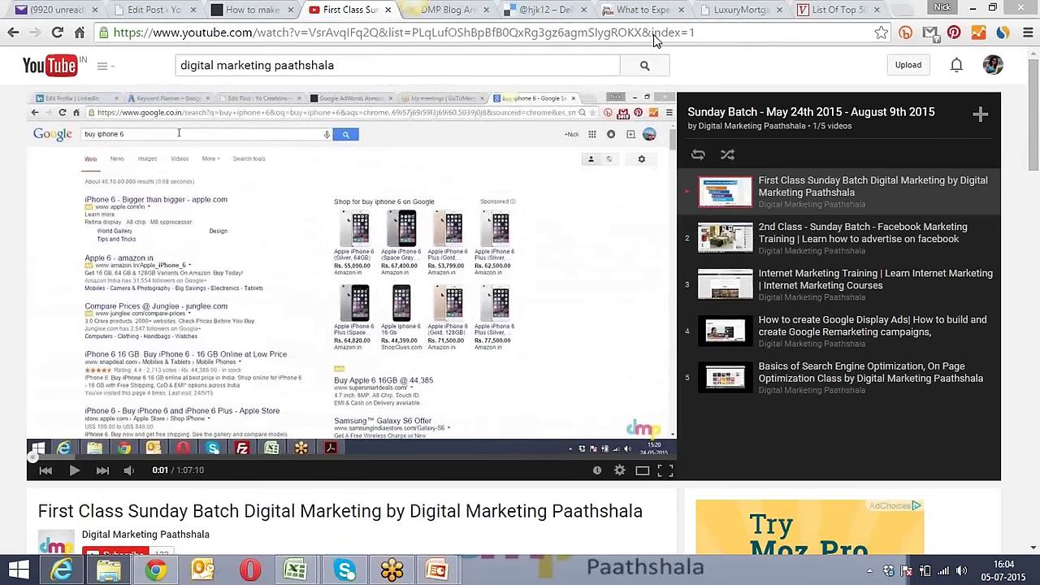
mouse_move(431, 575)
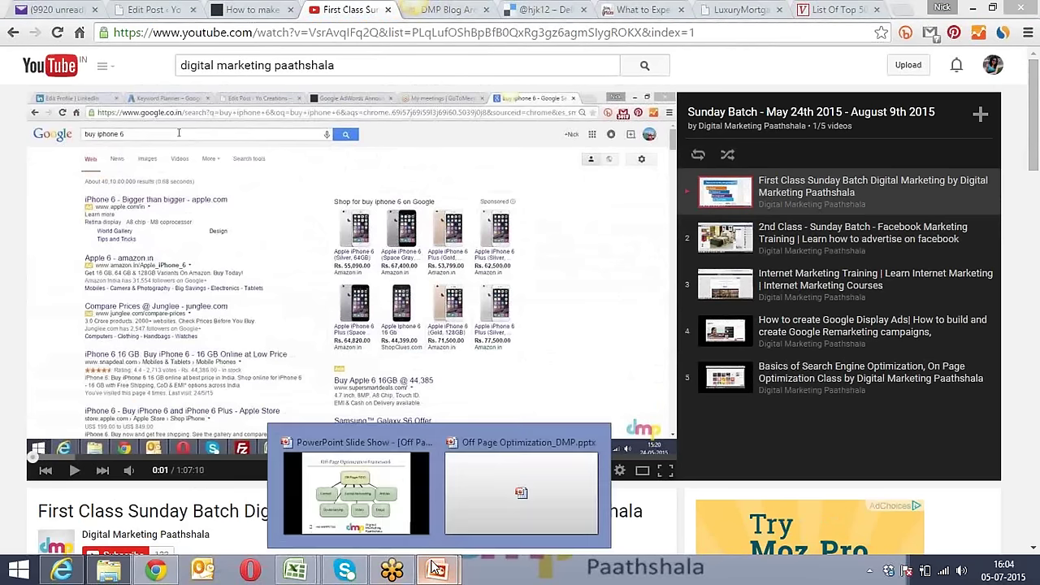
click(357, 496)
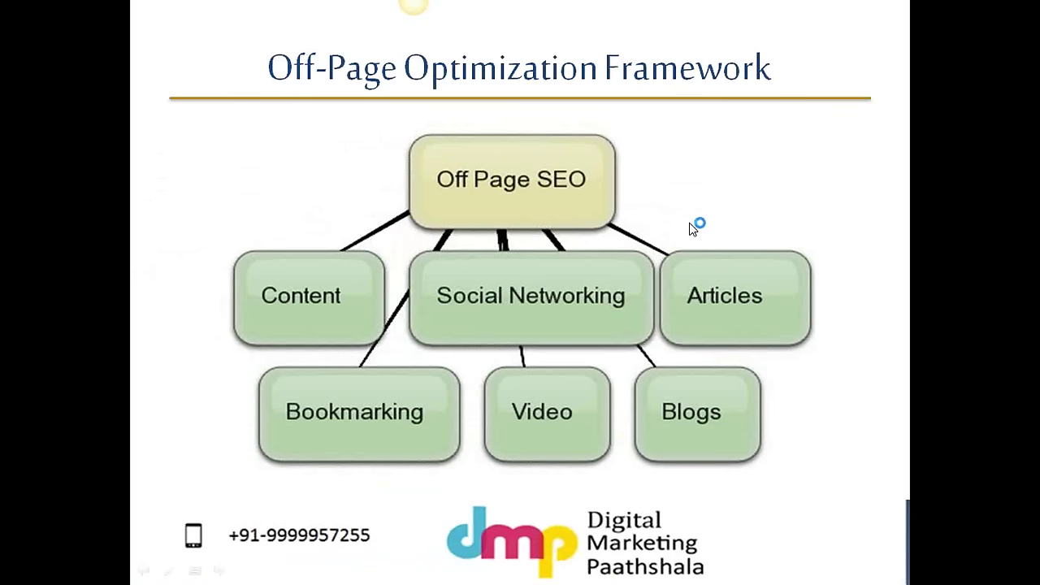
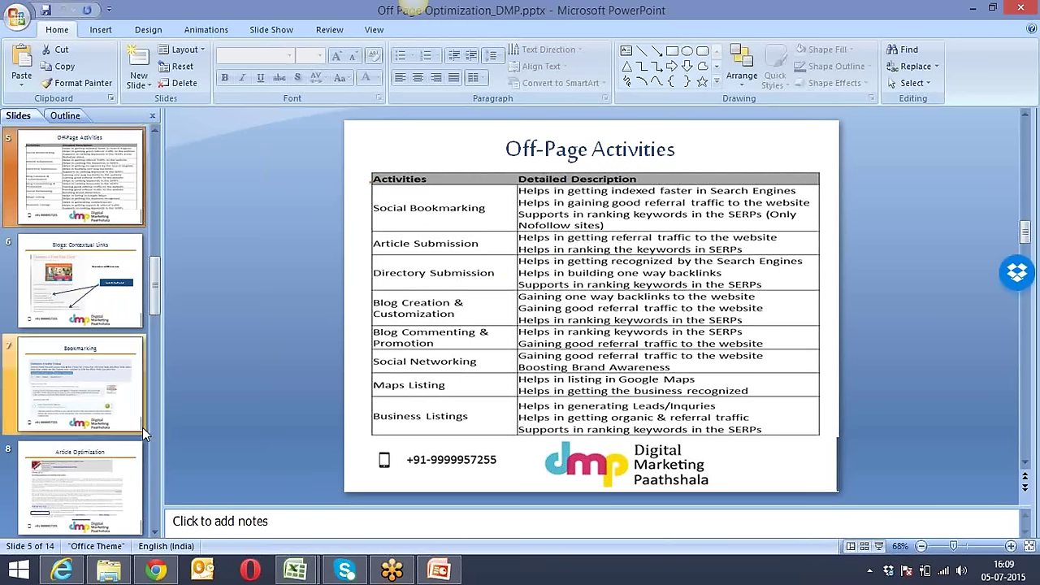
Step: Switch from the Off-Page Activities slide to the Chrome browser
click(156, 571)
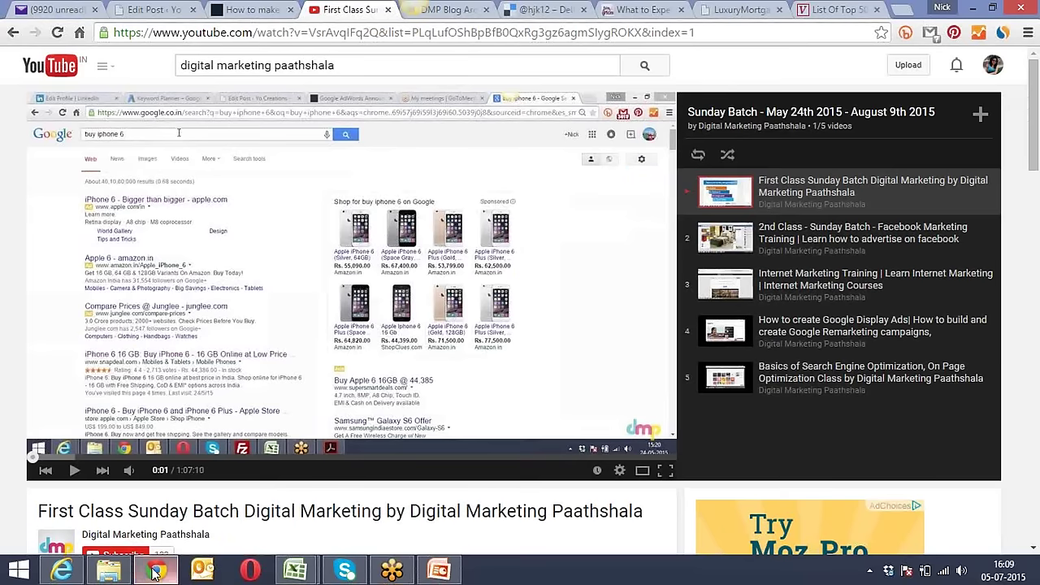
Step: Load justdial.com and open its Sign Up page, selecting the mobile number field
click(460, 11)
click(517, 12)
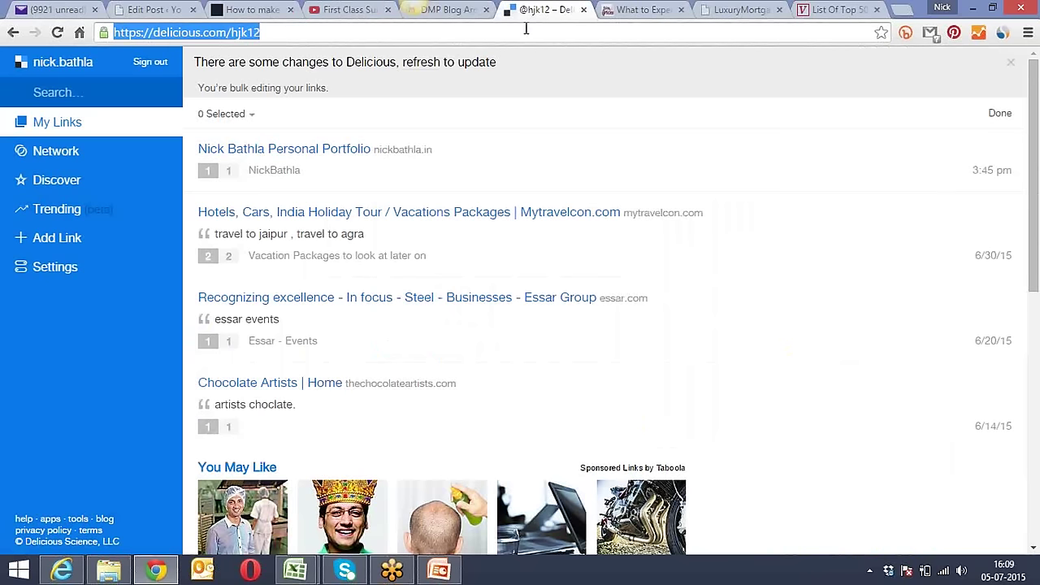
text(justdi)
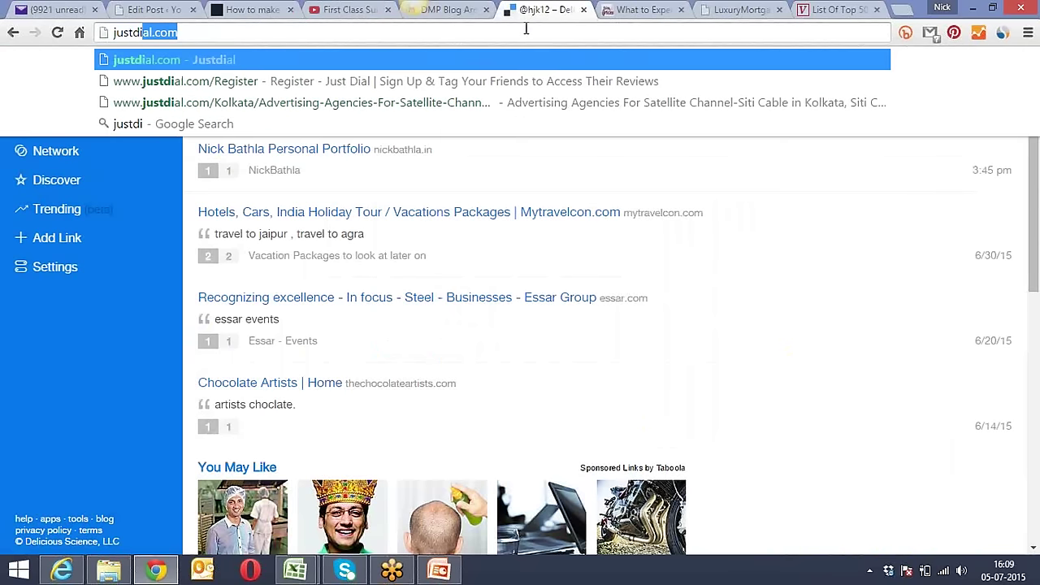
text(al)
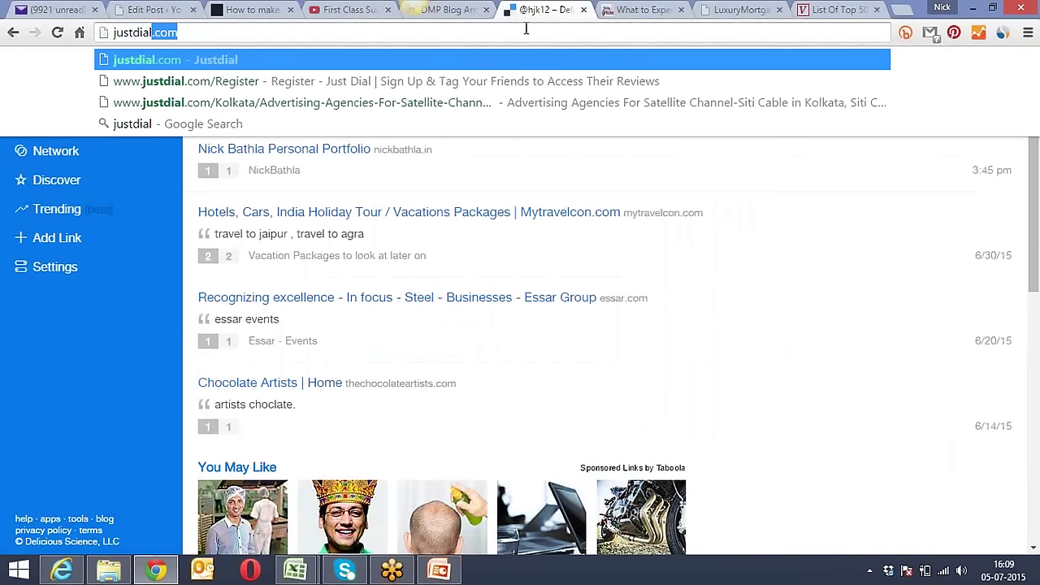
key(Return)
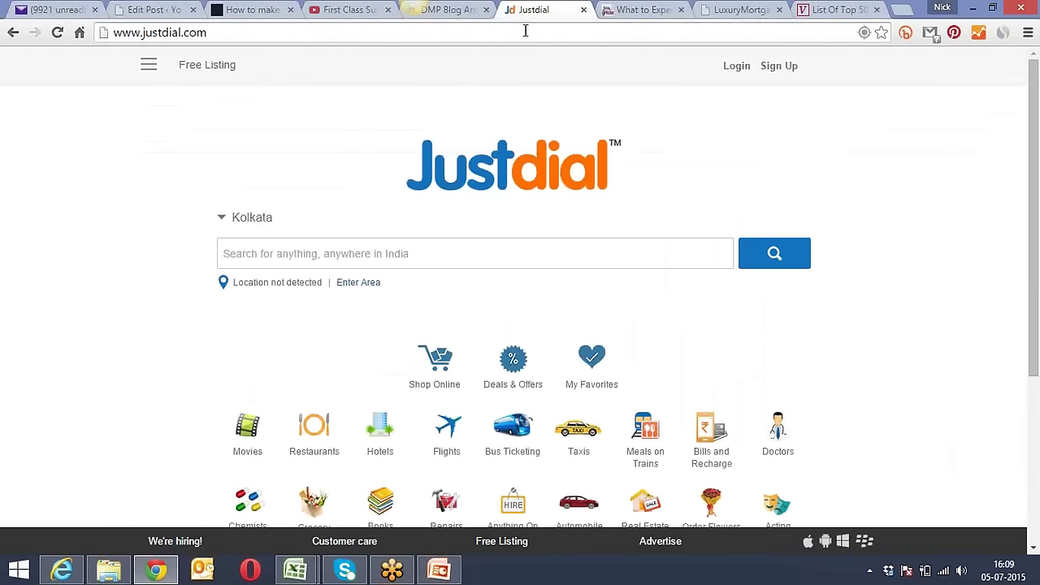
click(779, 68)
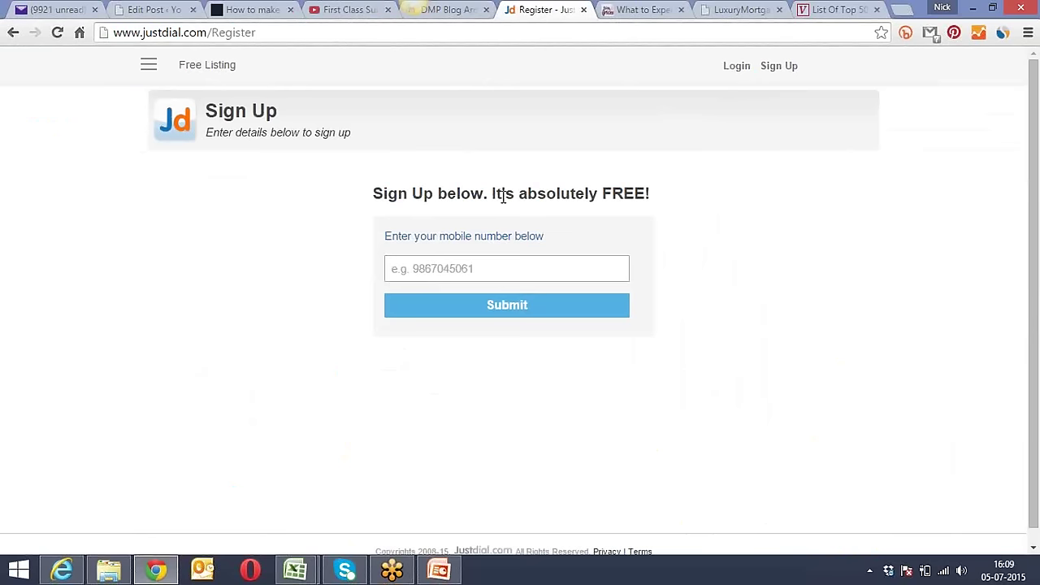
click(407, 265)
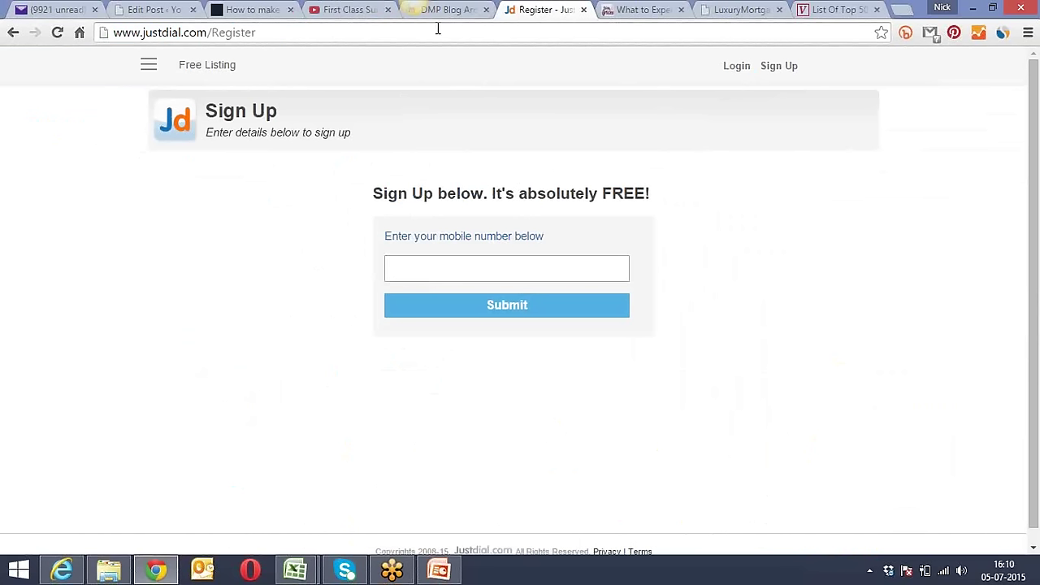
click(437, 28)
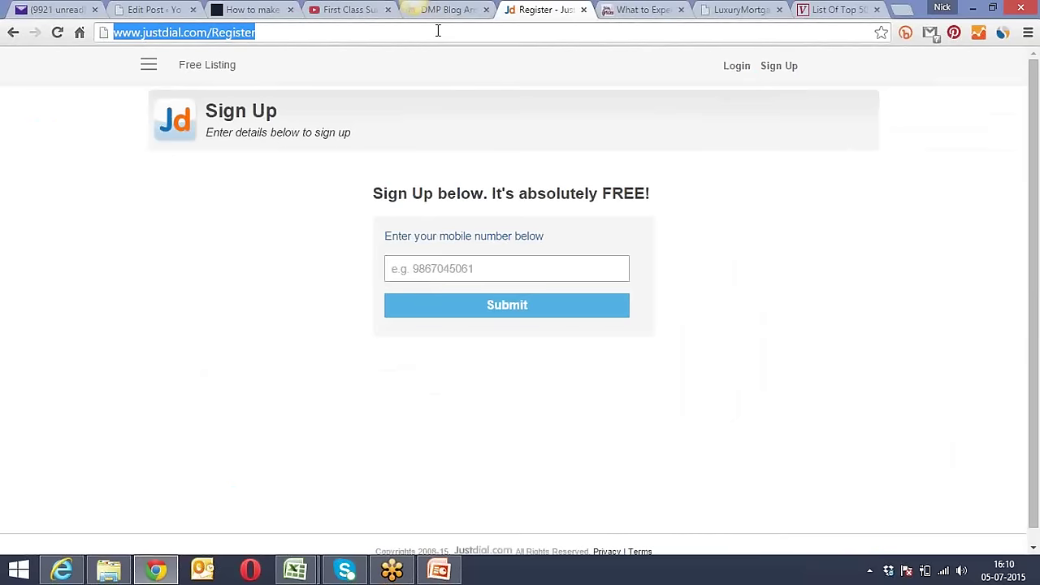
Step: Load google.com/business to show the Digital Marketing Paathshala dashboard, then switch to the LuxuryMortgage tab
text(google.com)
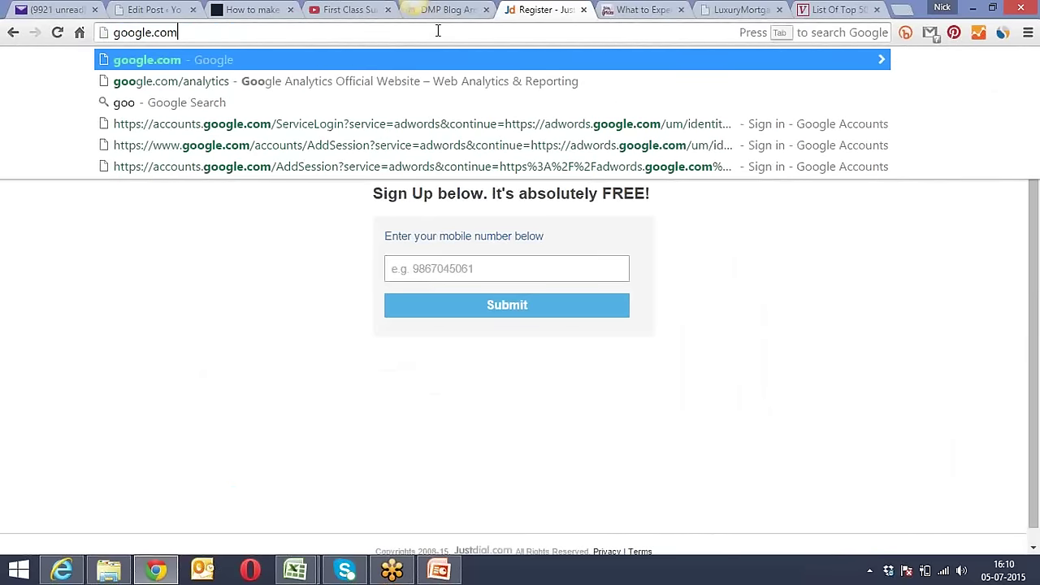
text(/bu)
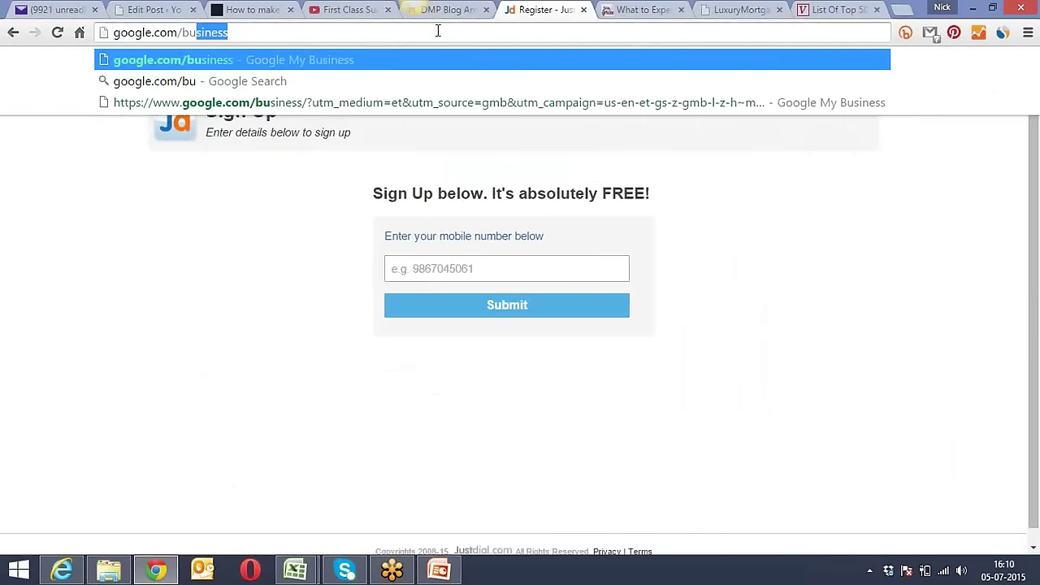
text(siness)
key(Return)
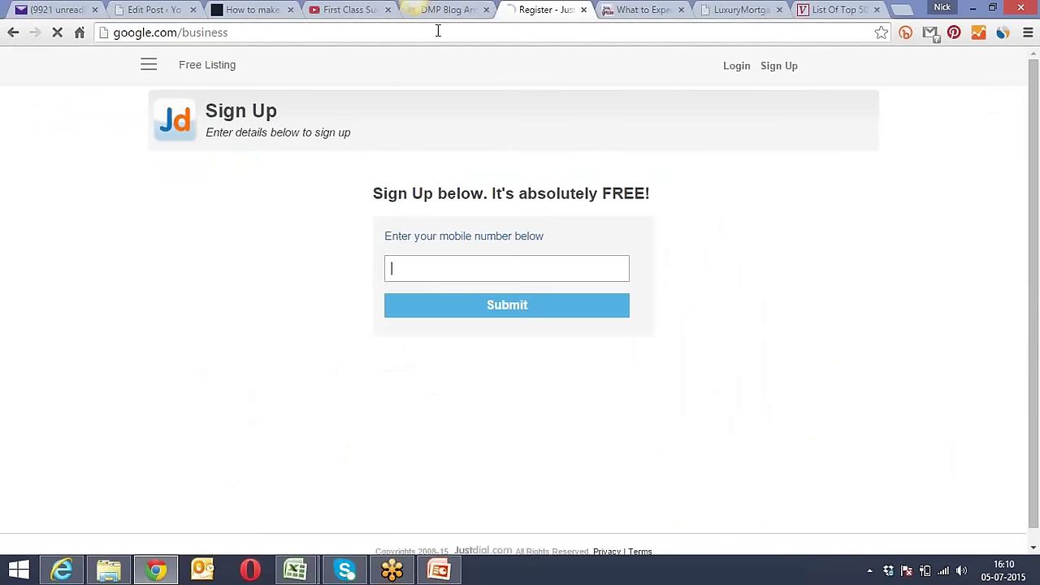
click(437, 30)
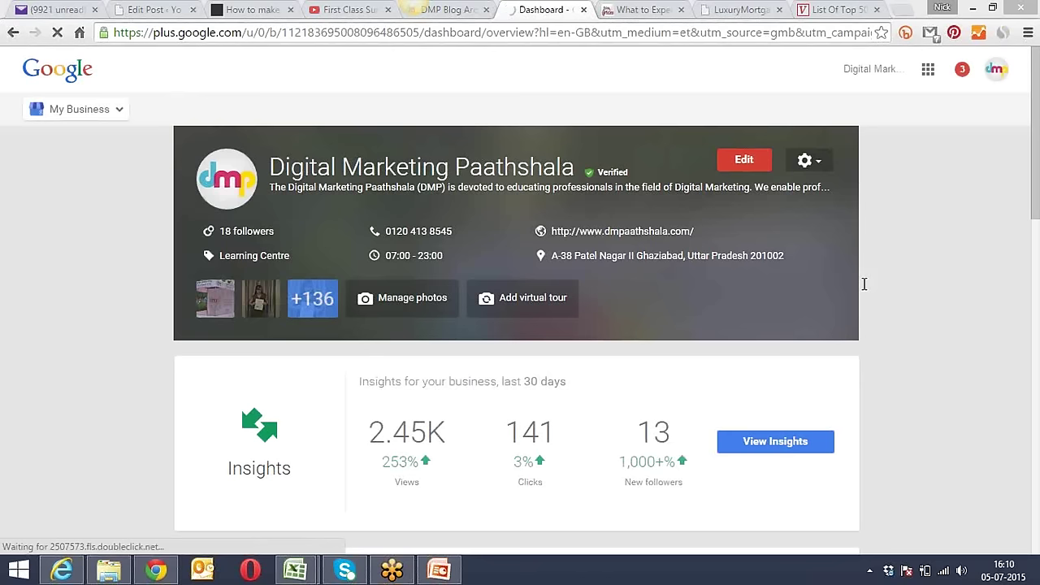
click(736, 10)
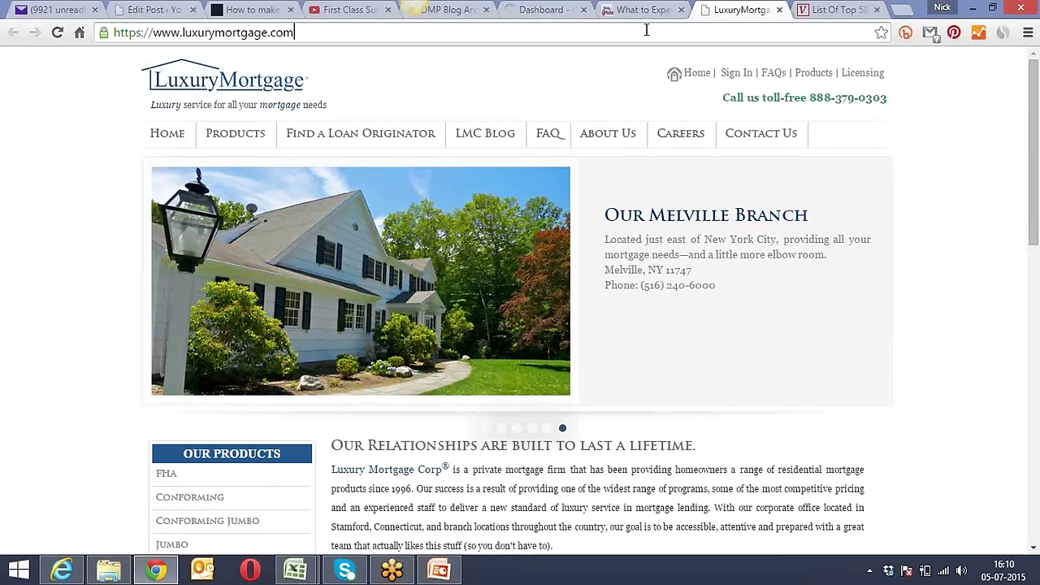
Step: Load maps.google.com and type 'digital marketing' into the Maps search box
click(647, 30)
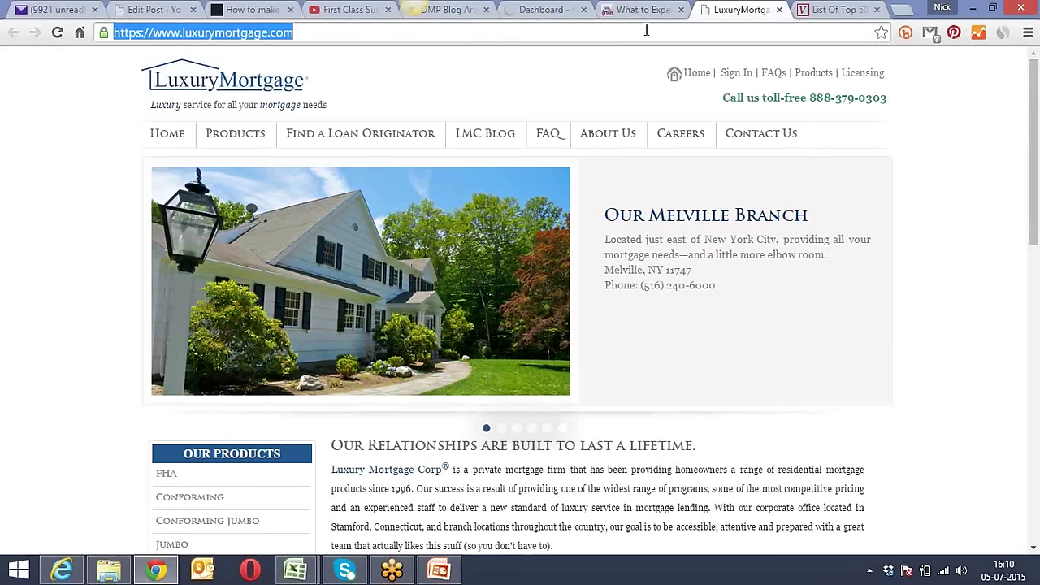
text(maps.google.com)
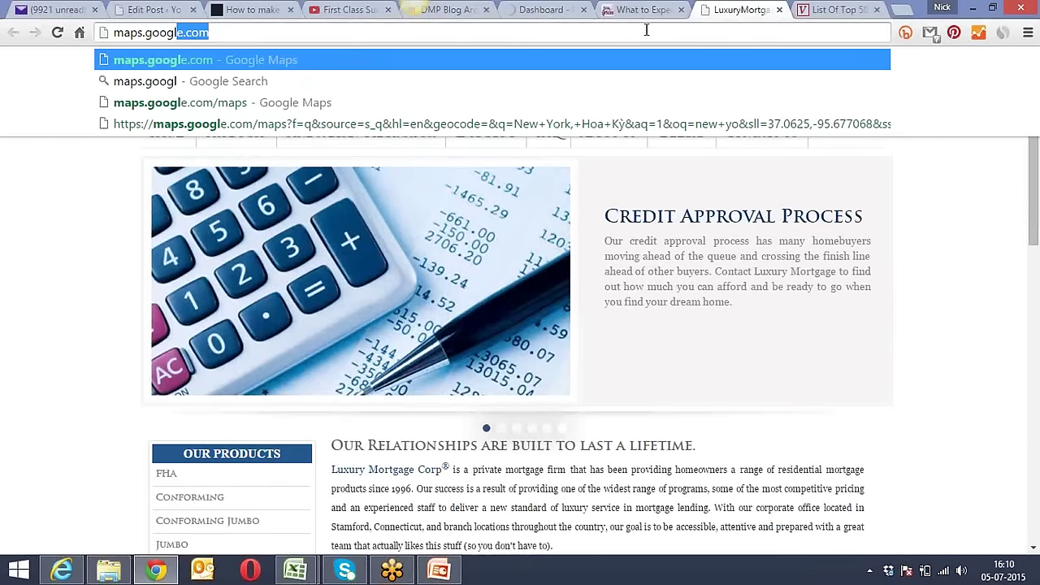
key(Return)
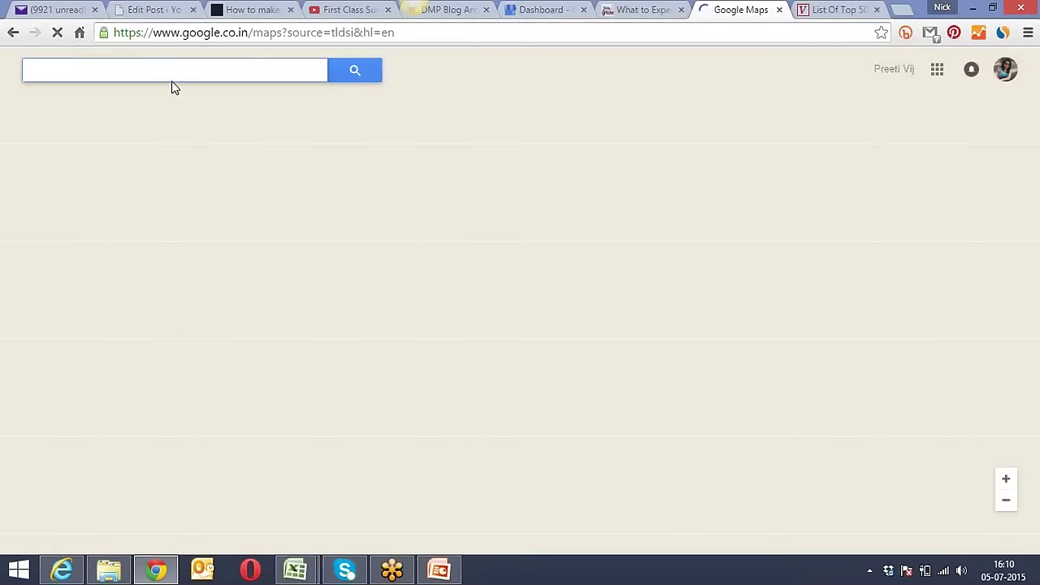
text(d)
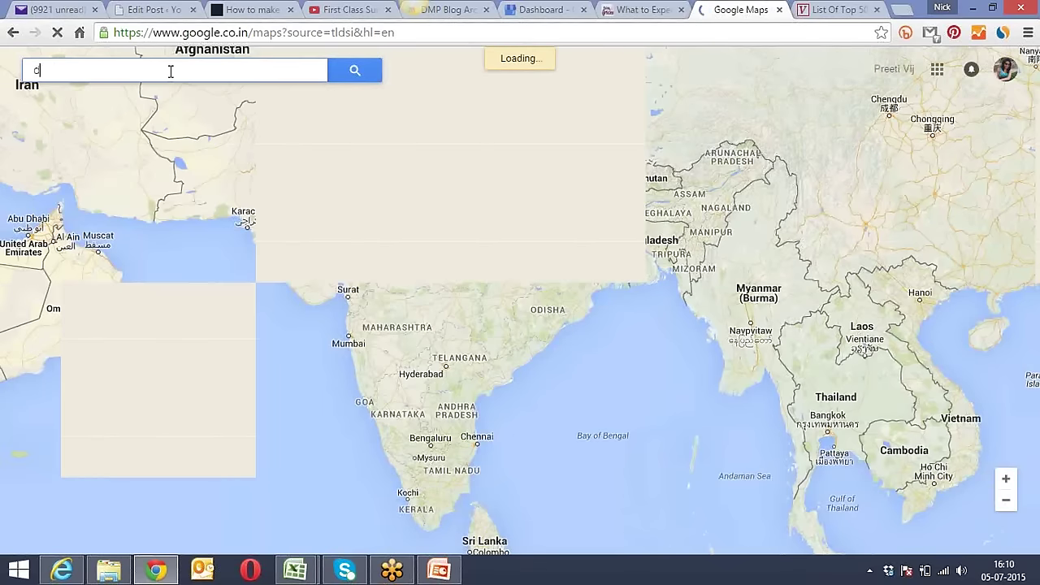
text(igital)
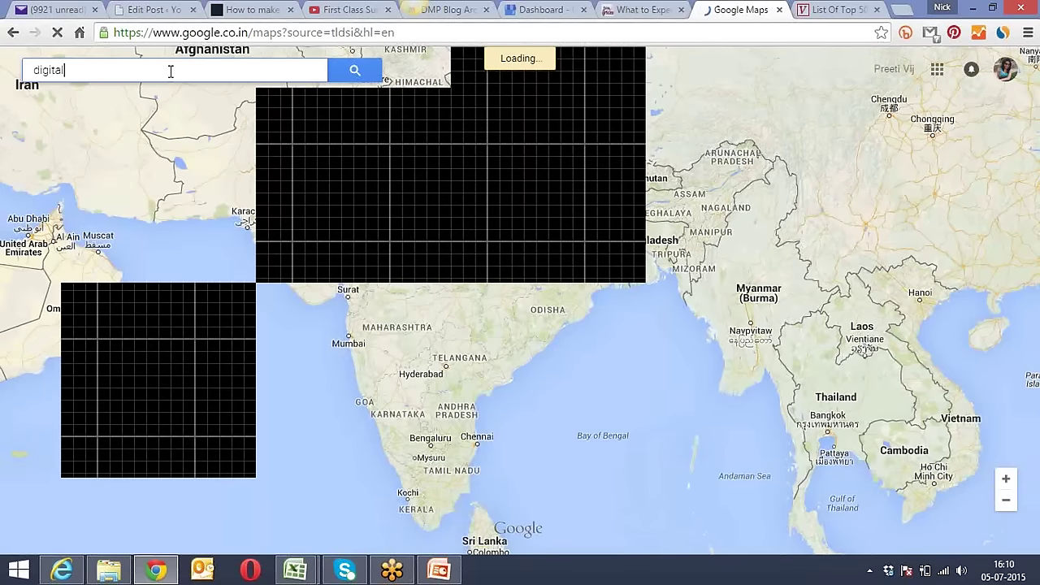
text( marketing)
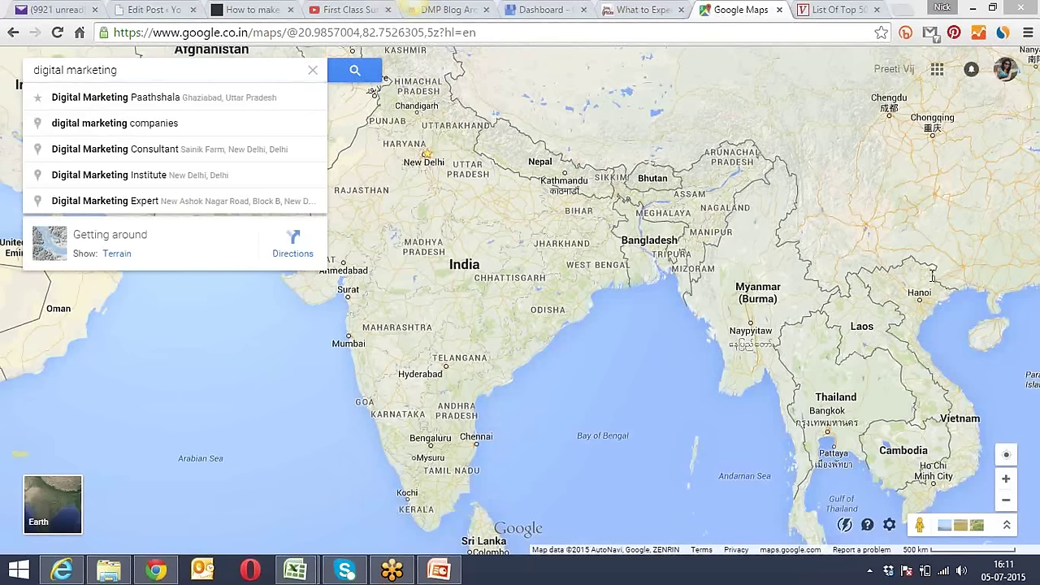
Step: Extend the search to 'digital marketing paathshala' and open the Ghaziabad listing
click(151, 73)
text(paathshala)
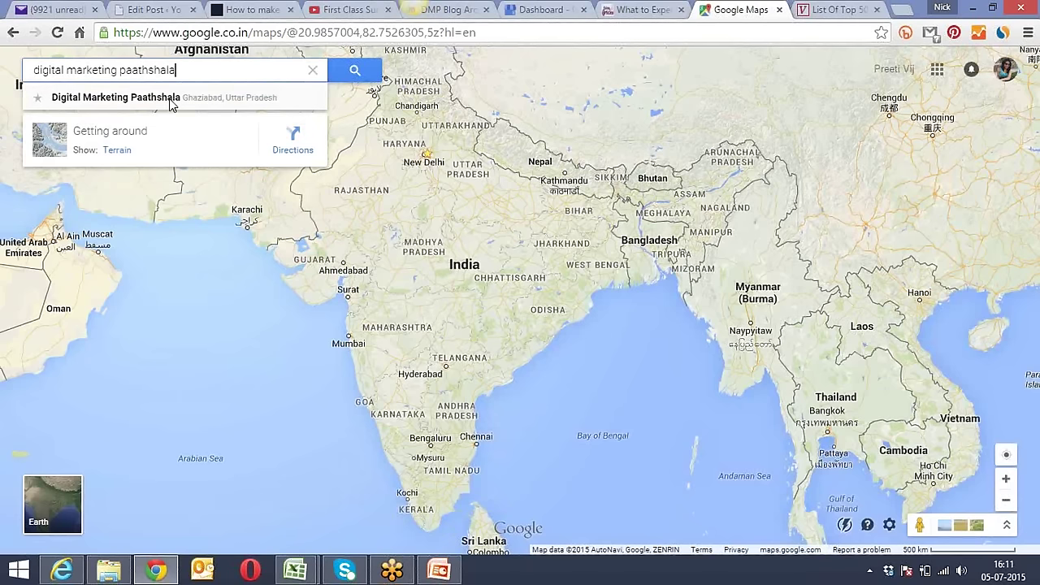
click(171, 104)
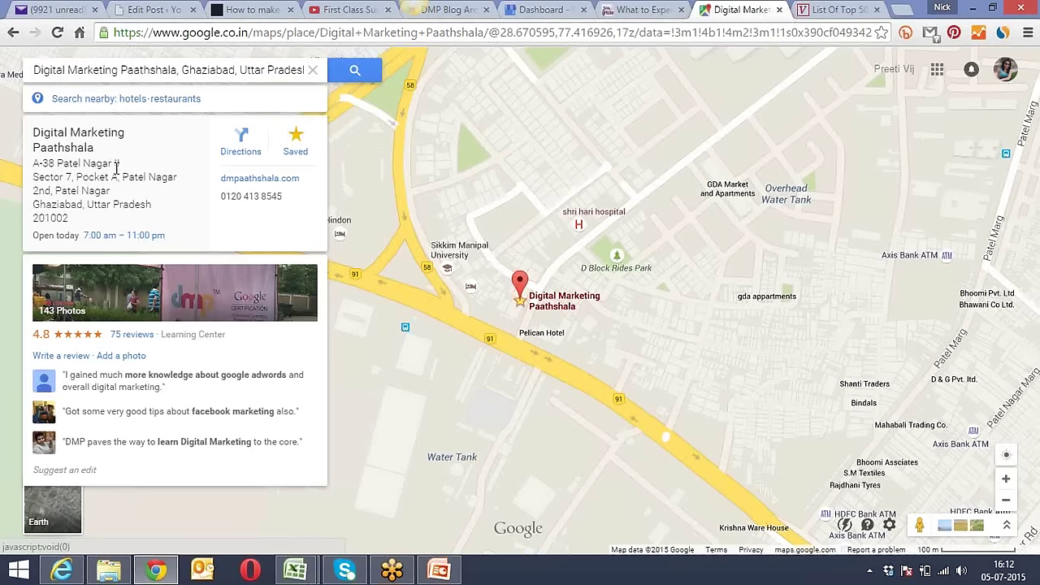
click(203, 70)
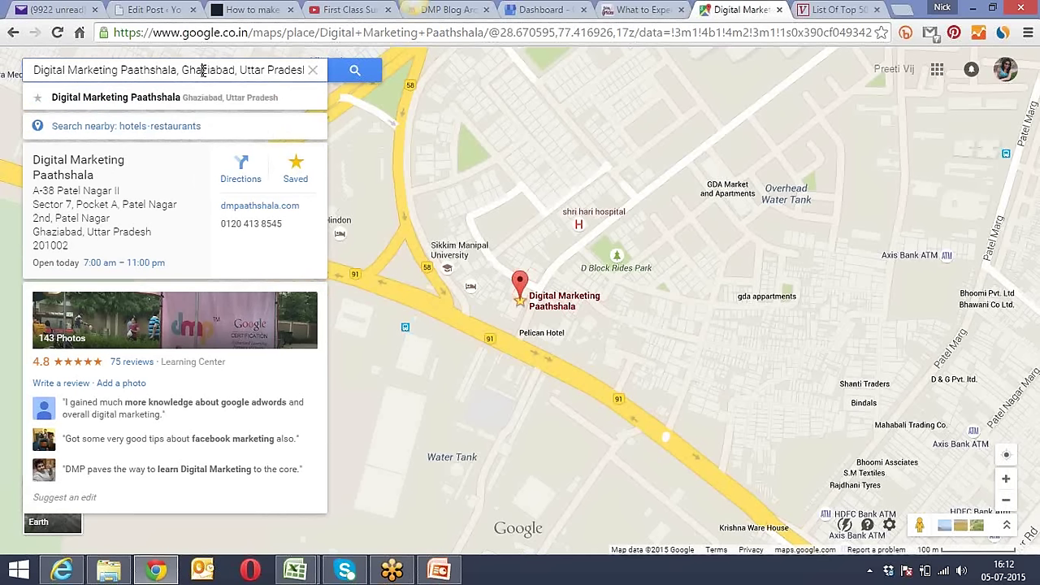
triple_click(202, 70)
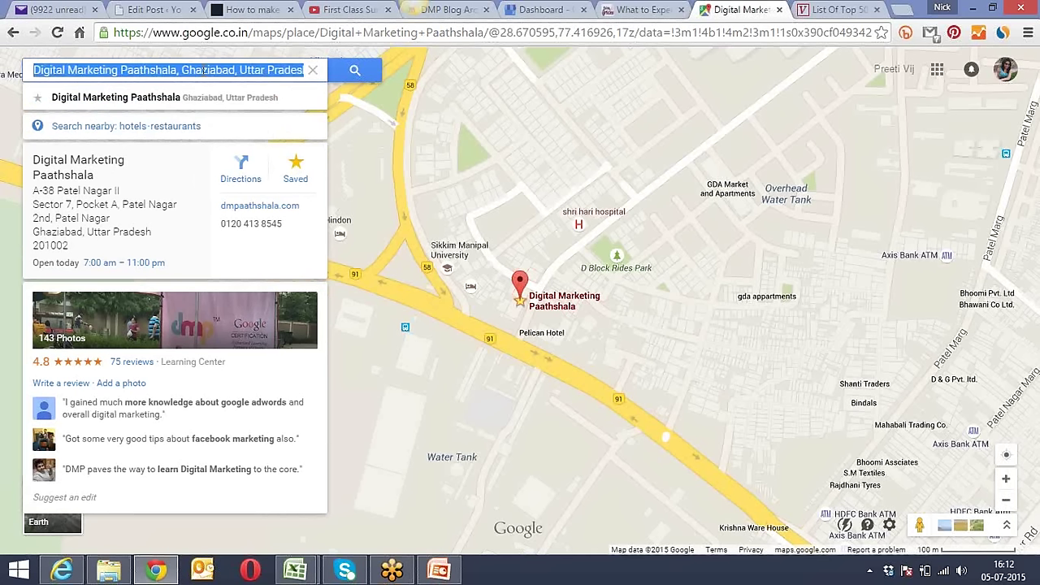
text(nick)
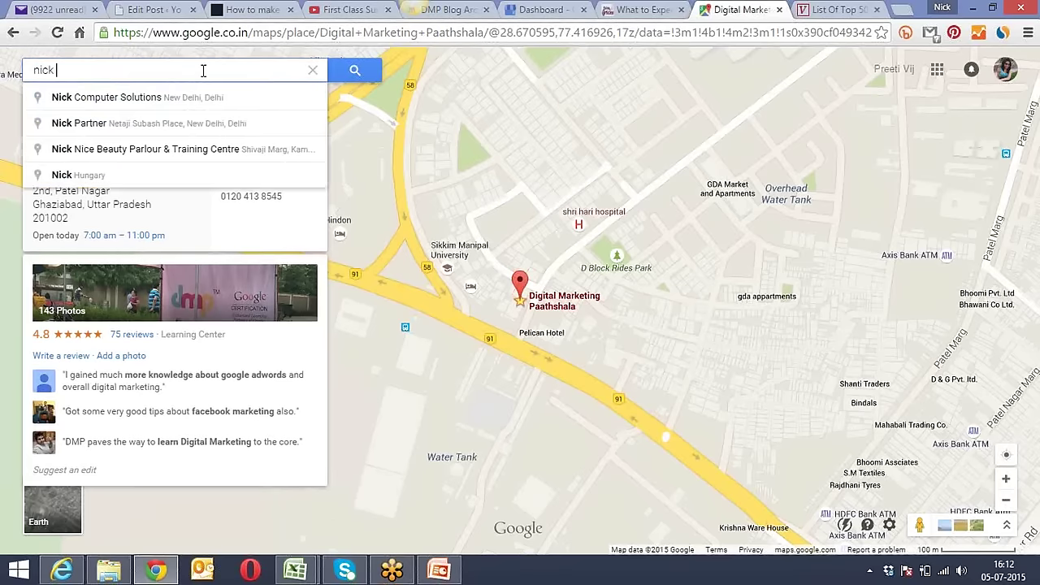
text( bathla)
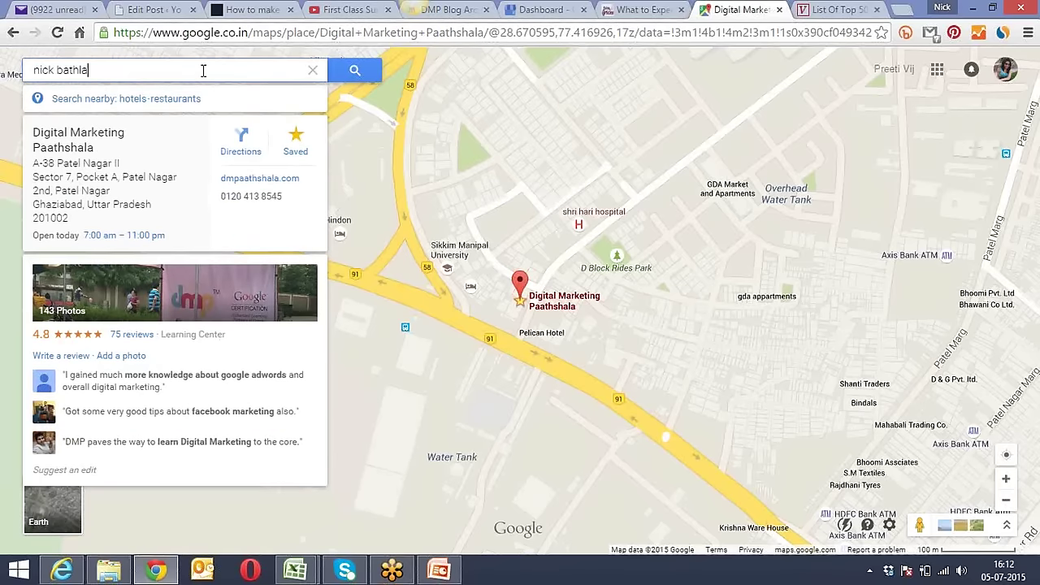
key(Return)
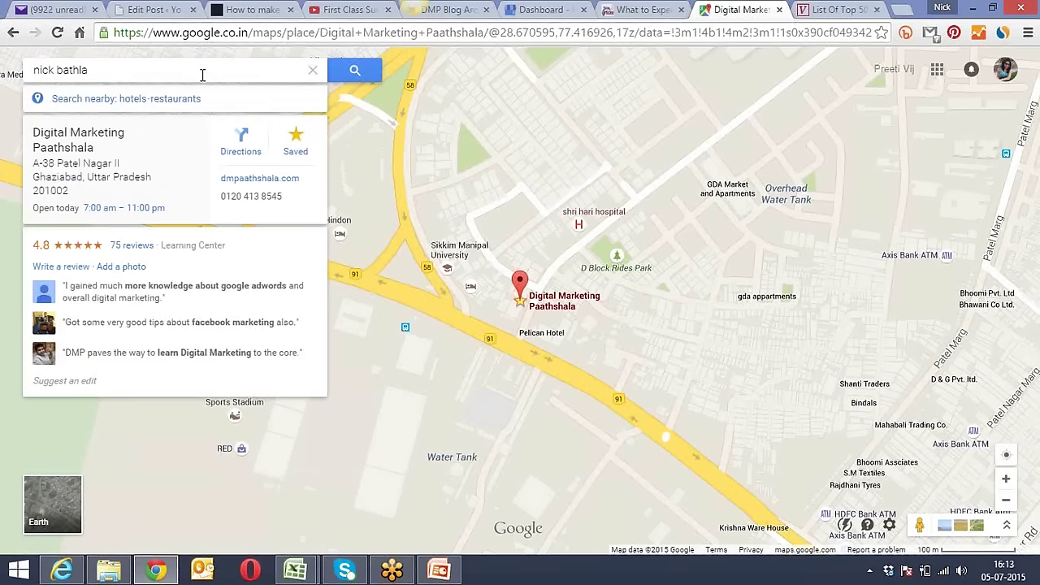
click(14, 34)
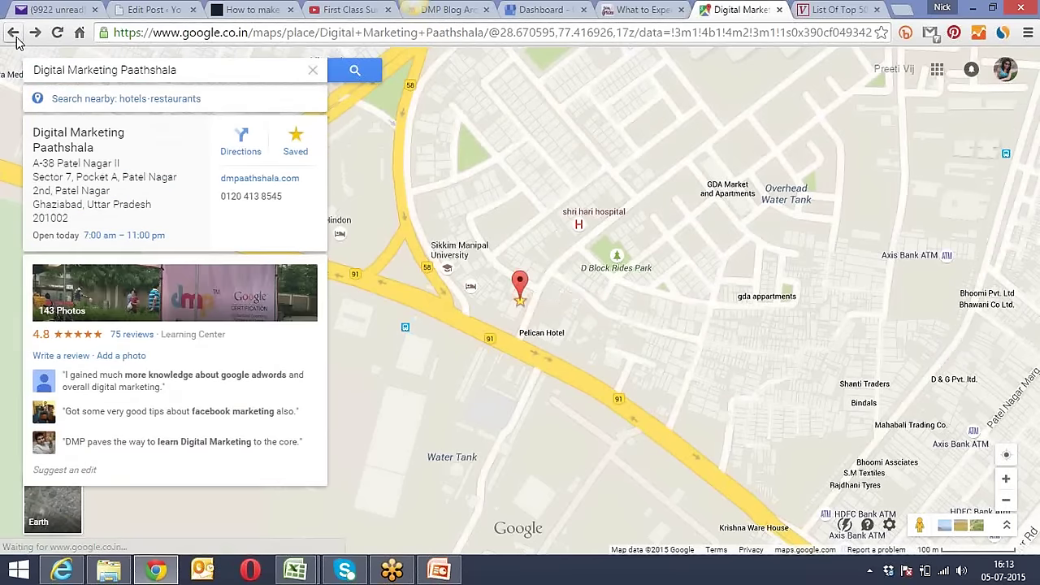
click(14, 34)
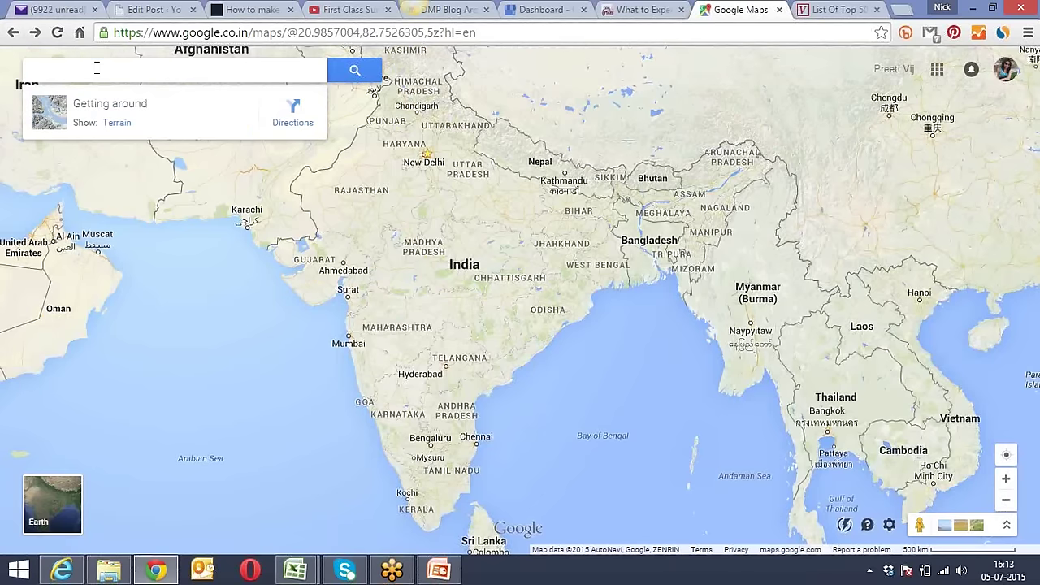
Step: Search for 'ashfadh' and choose to add the unfound name to Google Maps
click(96, 68)
text(ashfadh)
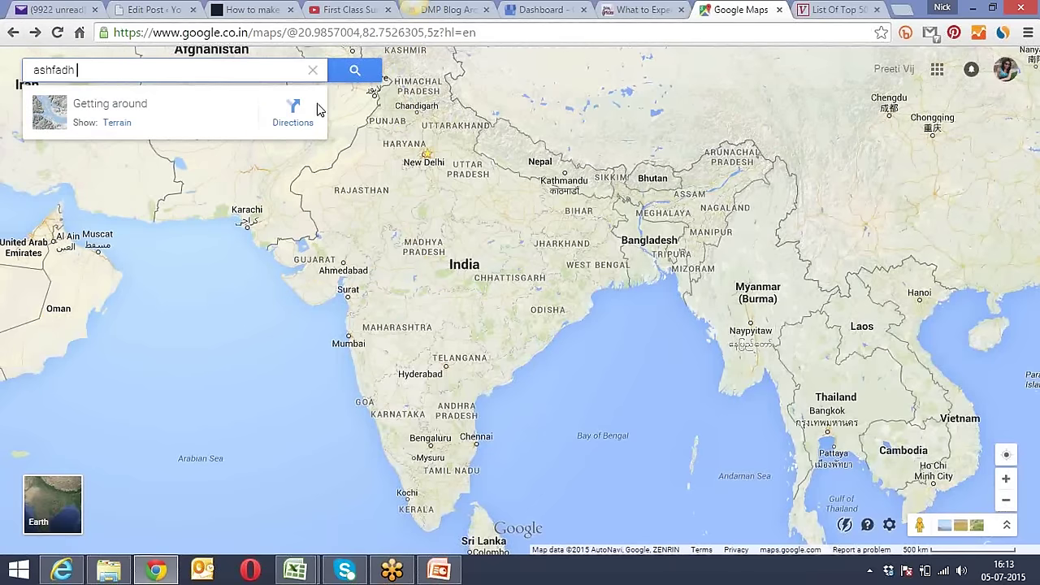
click(347, 74)
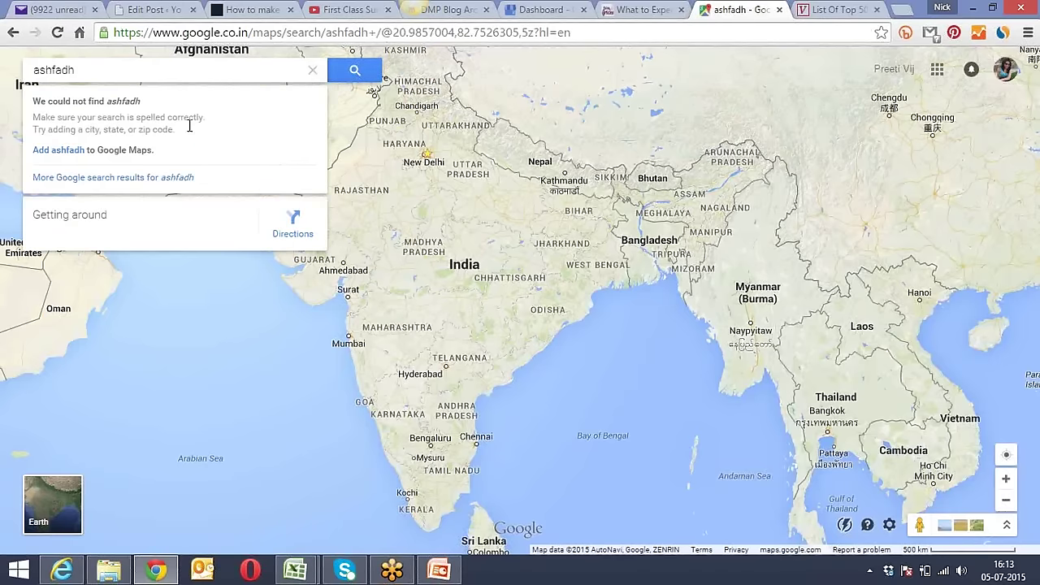
click(65, 156)
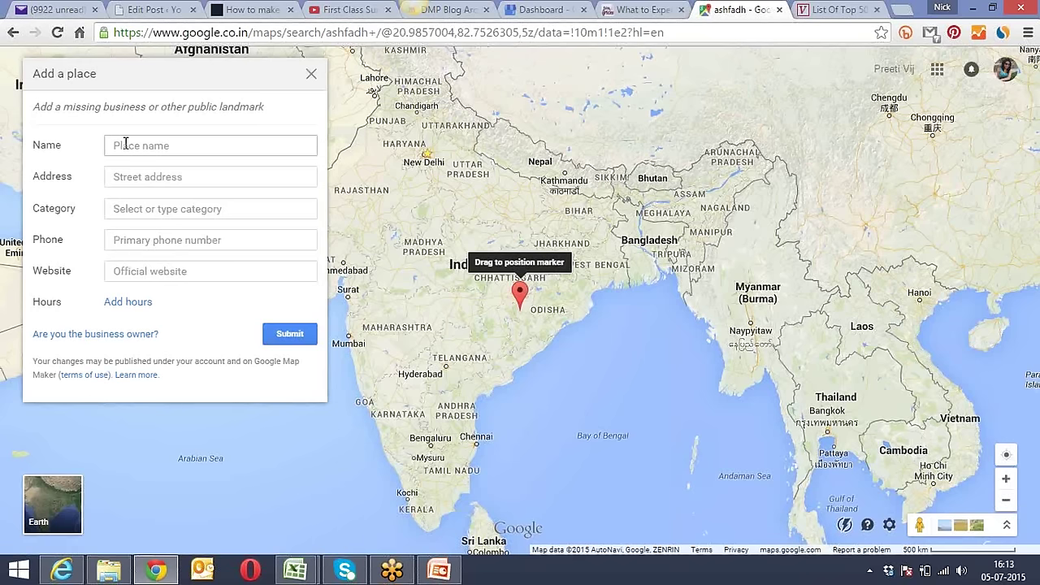
Step: Go through the name, address and category fields, then move the marker north near Morena
click(126, 144)
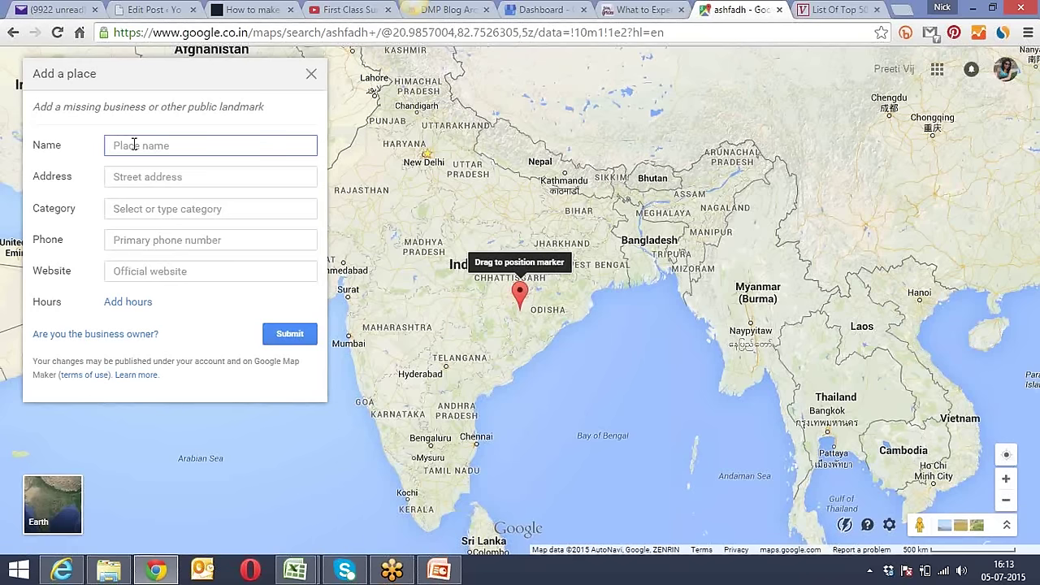
click(175, 177)
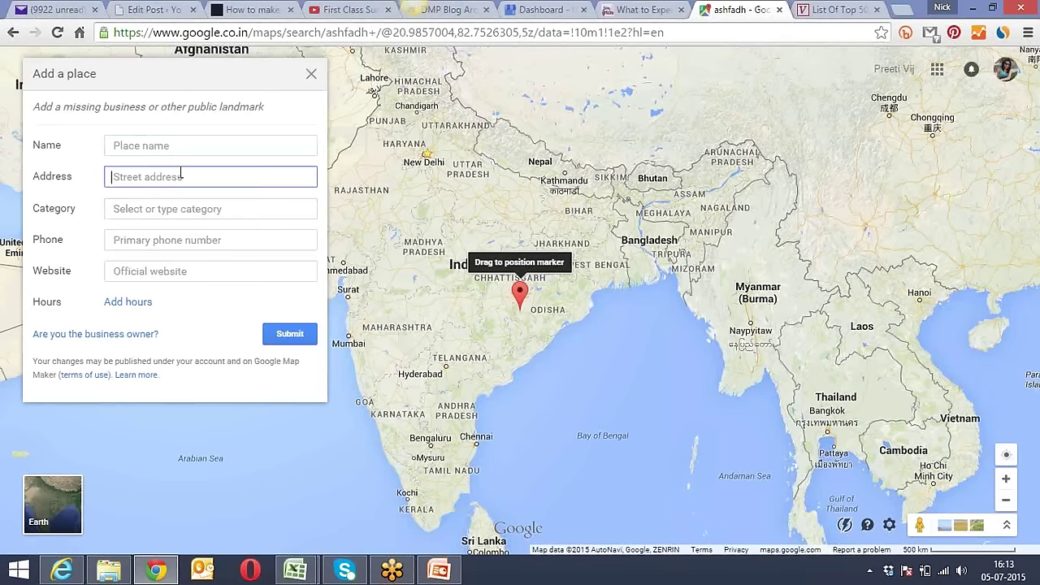
click(169, 209)
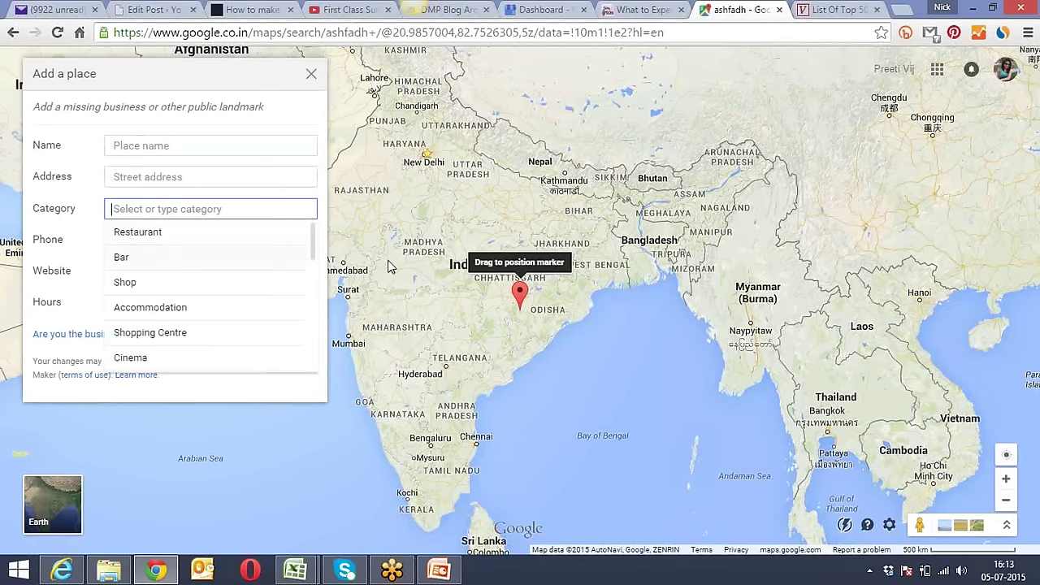
click(88, 270)
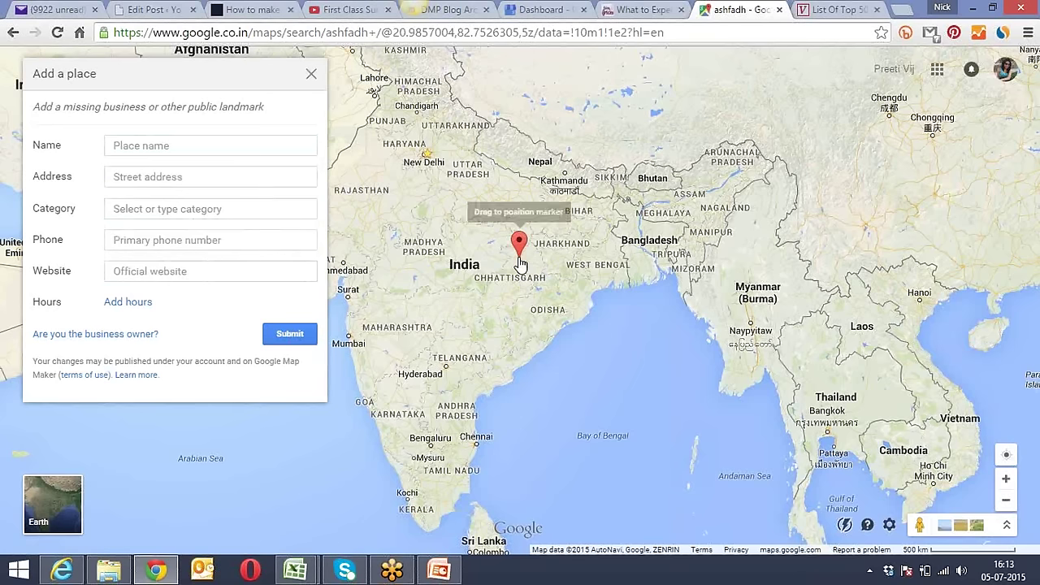
mouse_move(520, 294)
mouse_down()
mouse_move(518, 218)
mouse_move(433, 206)
mouse_up()
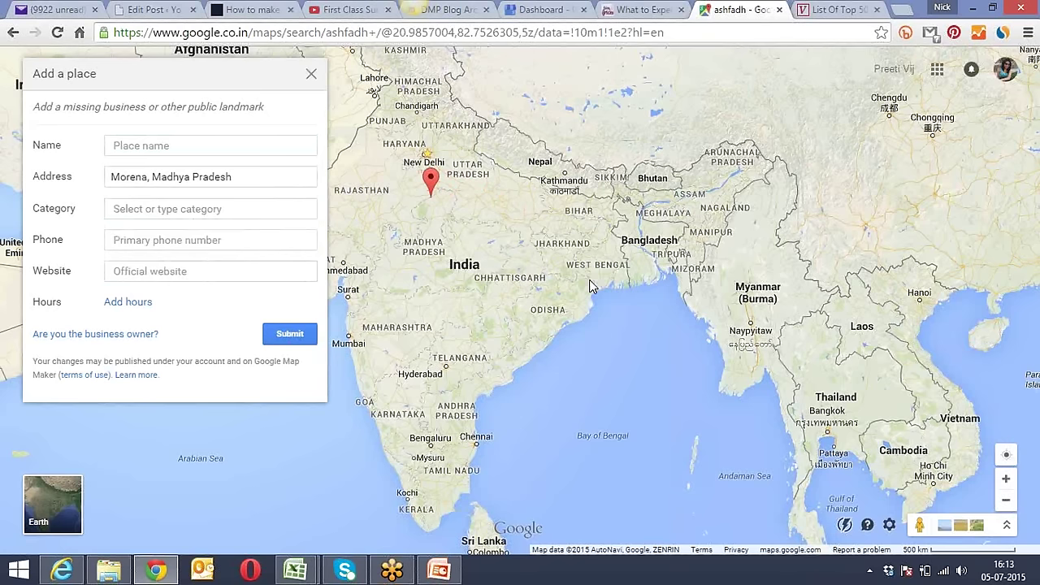
Step: Return to PowerPoint and run the slide show from Off-Page Activities to Maps Optimization
click(443, 572)
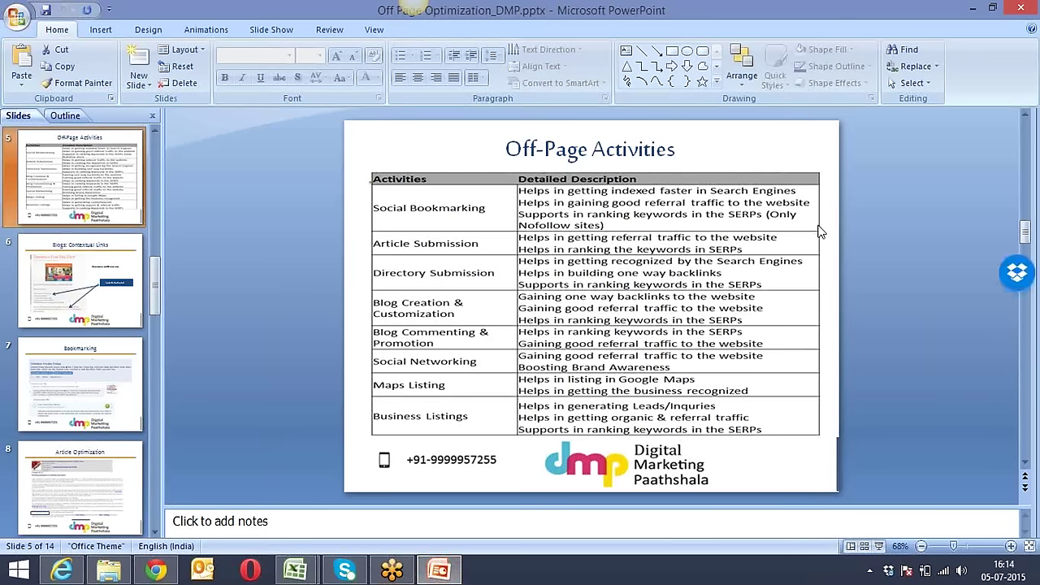
click(879, 547)
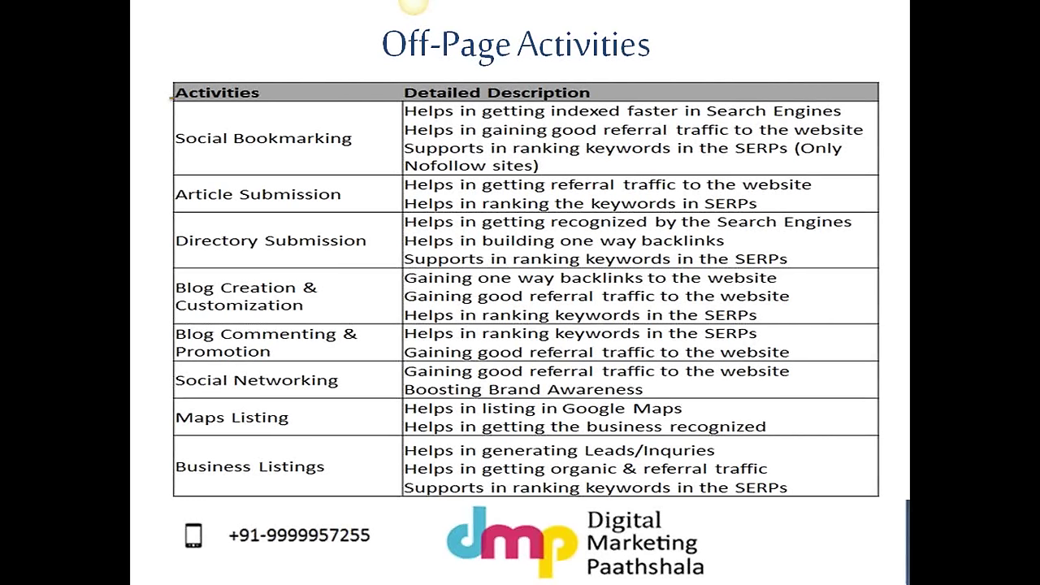
key(Right)
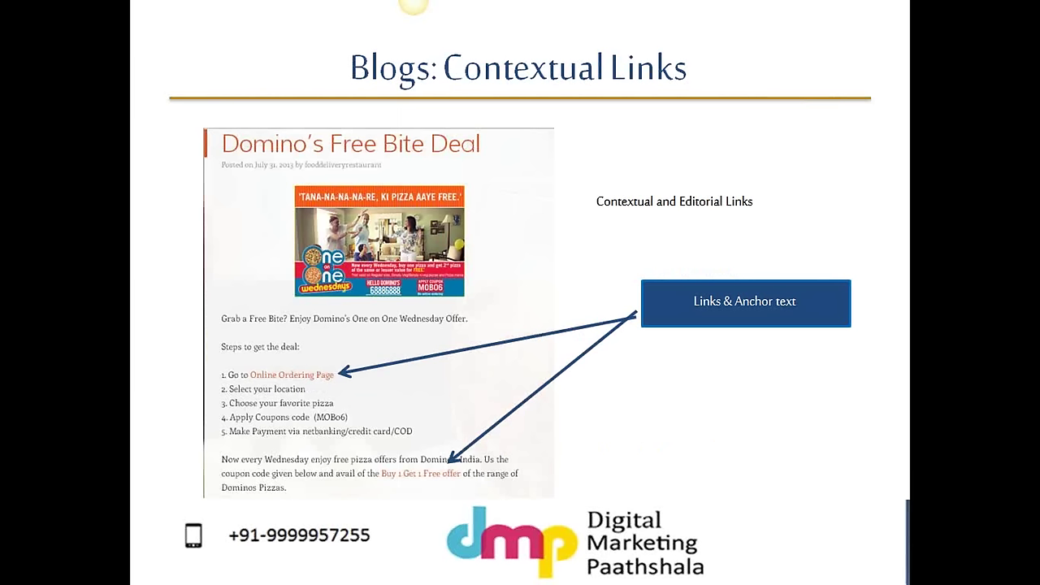
key(Right)
key(Right)
key(Right)
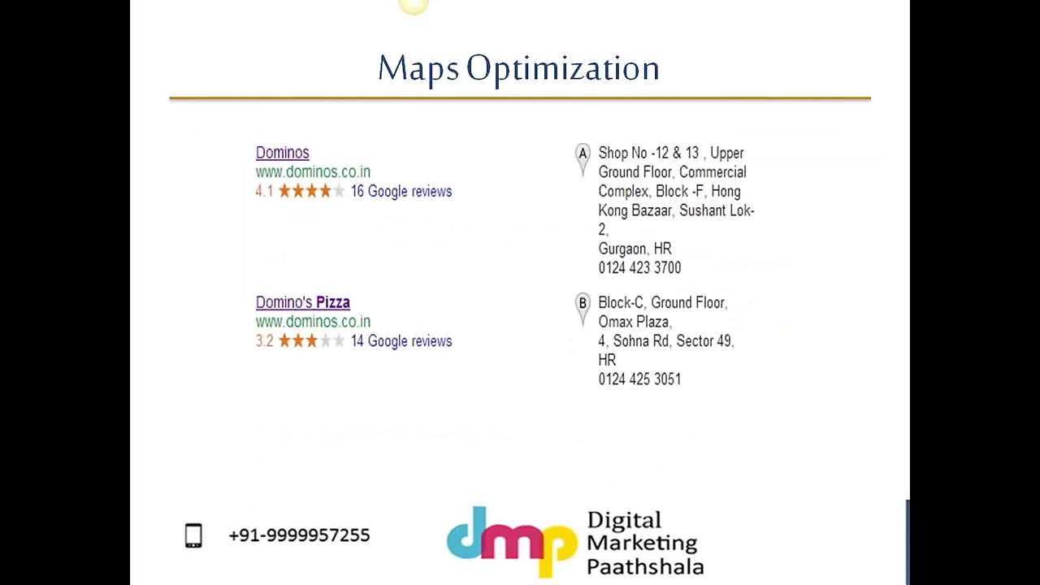